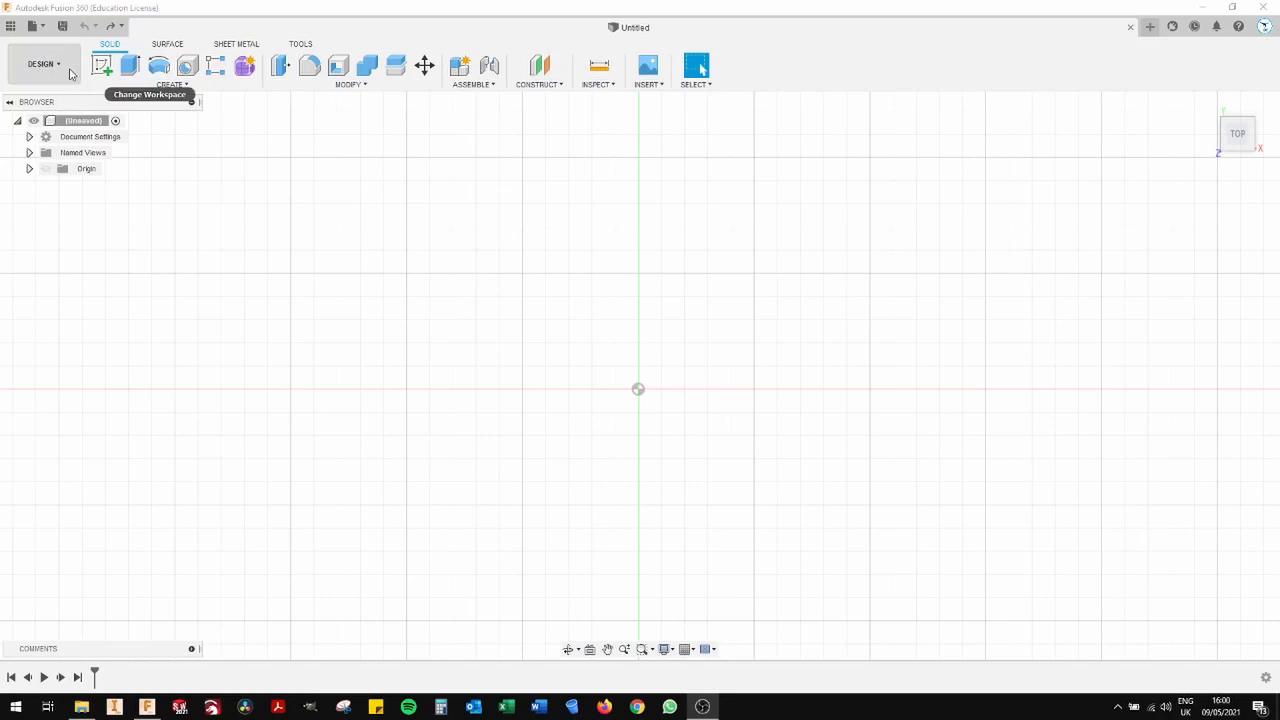
pyautogui.click(60, 67)
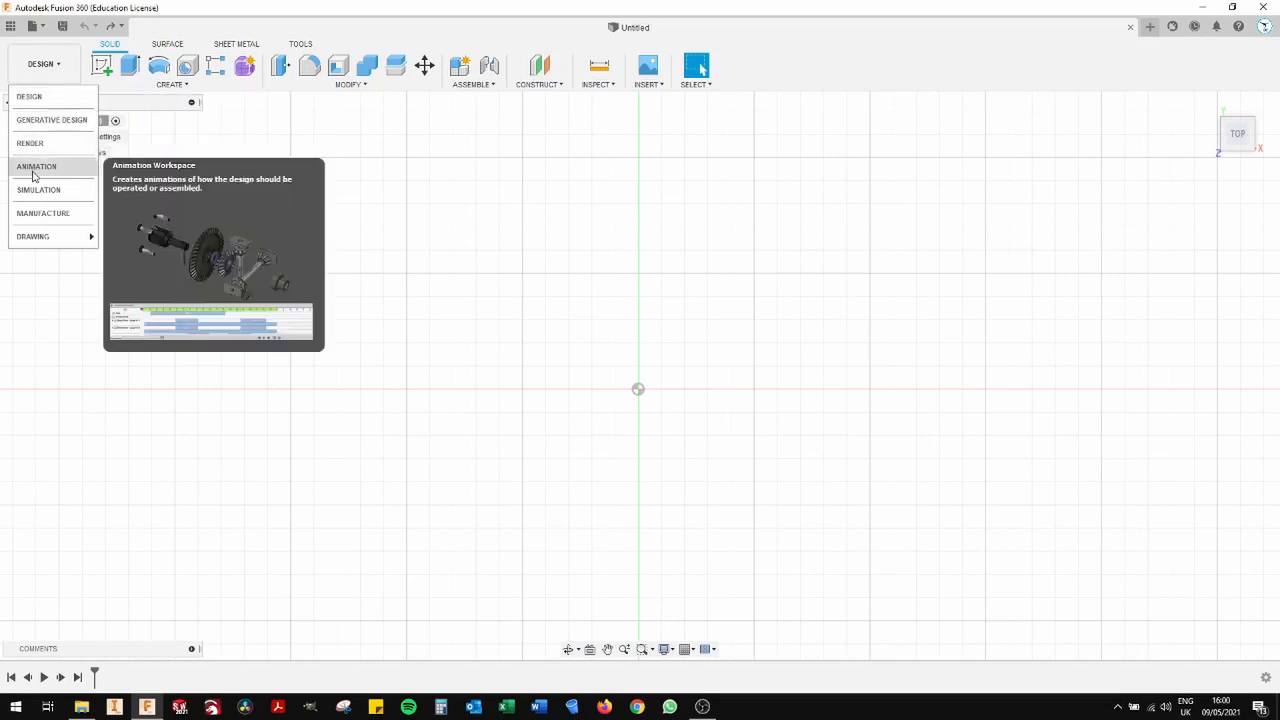
pyautogui.click(28, 73)
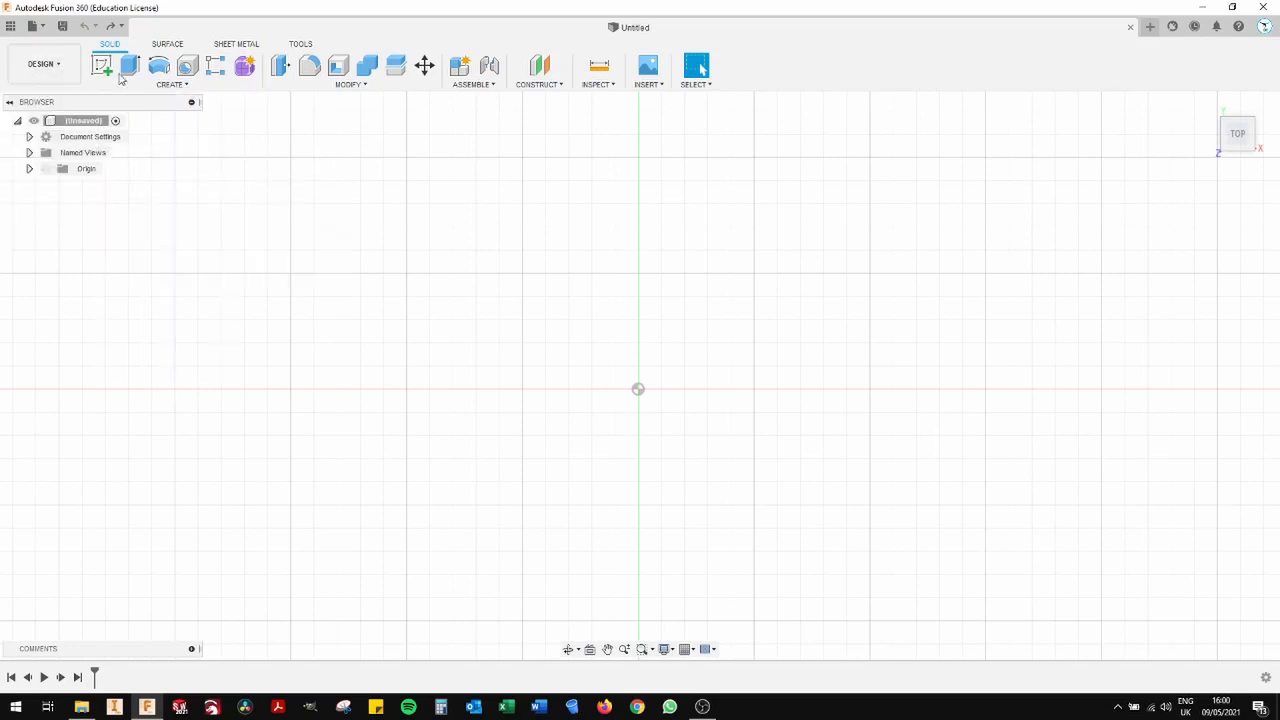
pyautogui.moveTo(1236, 136)
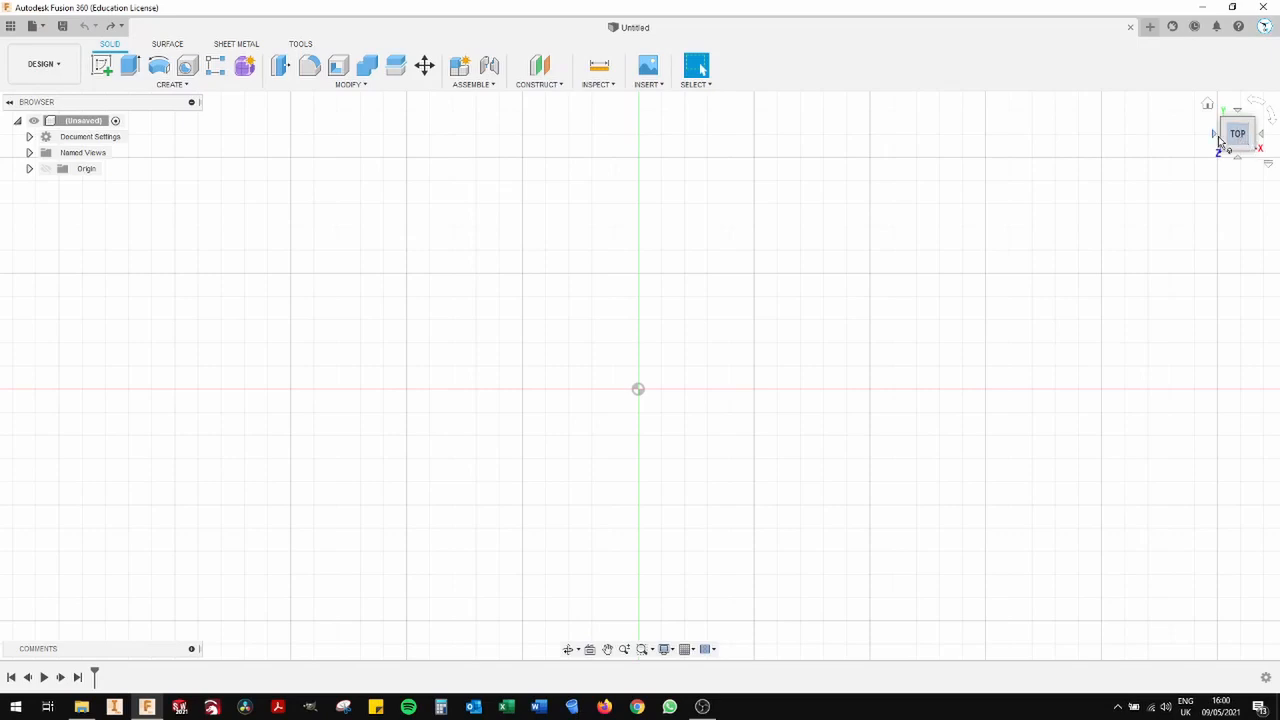
pyautogui.moveTo(1236, 141)
pyautogui.mouseDown()
pyautogui.moveTo(1209, 93)
pyautogui.moveTo(1222, 80)
pyautogui.moveTo(1194, 86)
pyautogui.moveTo(1198, 76)
pyautogui.moveTo(1230, 92)
pyautogui.moveTo(1254, 58)
pyautogui.moveTo(1230, 100)
pyautogui.moveTo(1223, 89)
pyautogui.mouseUp()
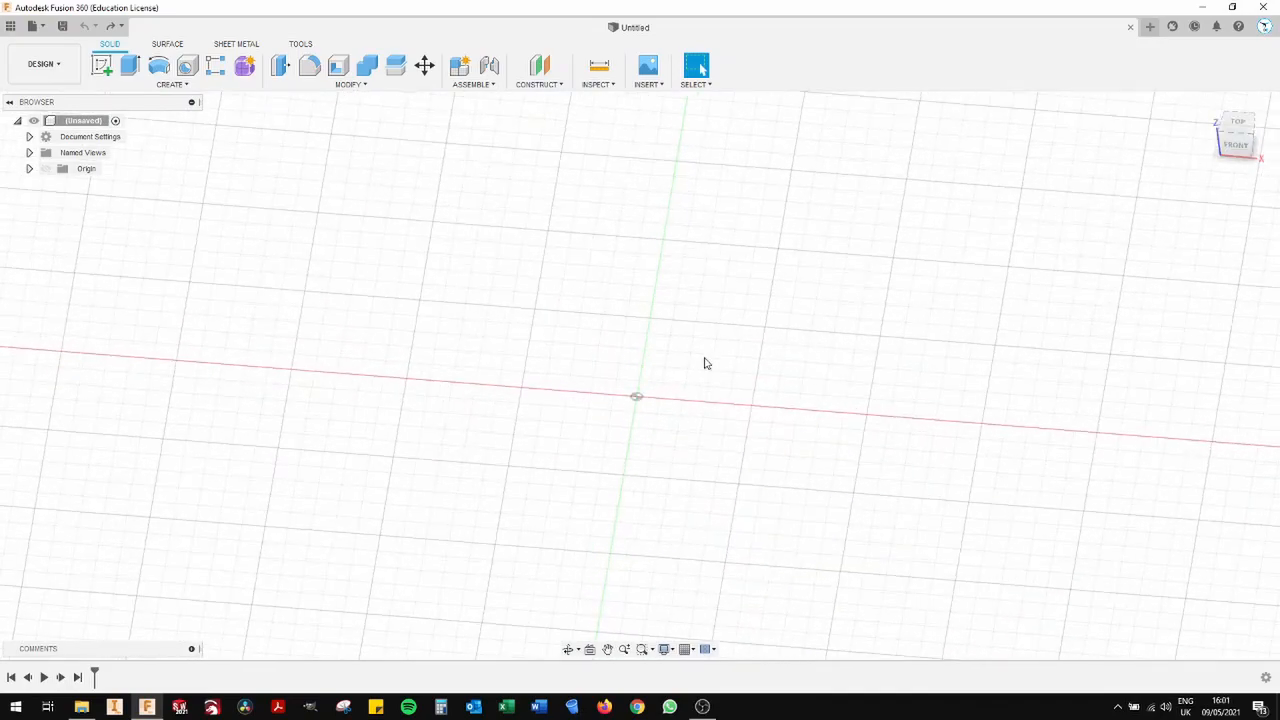
pyautogui.click(1239, 124)
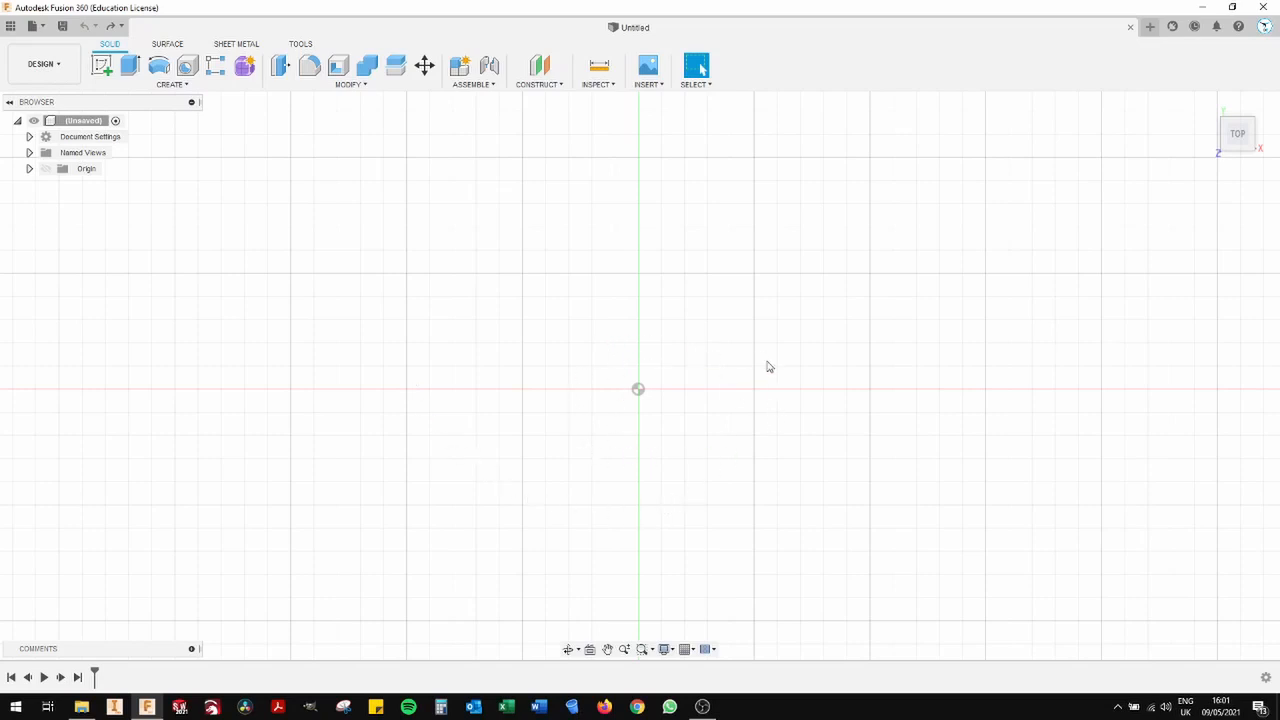
pyautogui.moveTo(655, 383); pyautogui.dragTo(657, 348, button='middle')
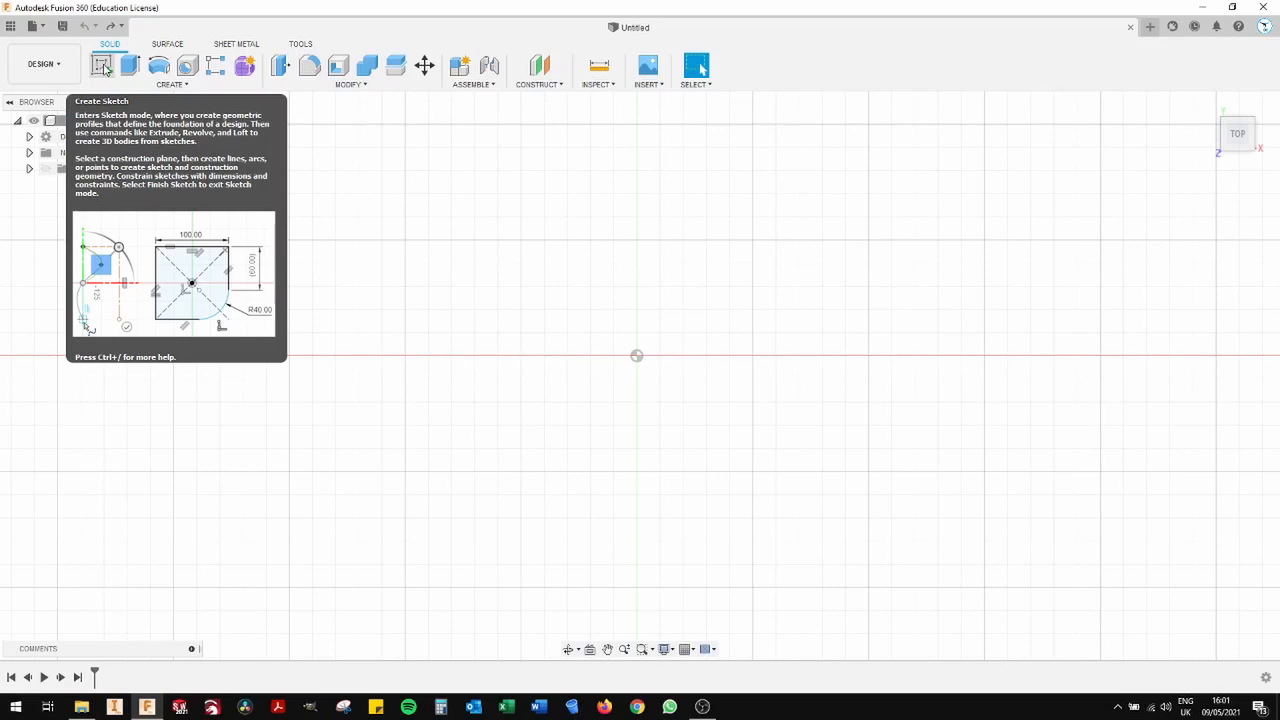
# - Start a sketch on the horizontal XY plane and expand the Origin folder in the browser
pyautogui.click(105, 68)
pyautogui.click(665, 332)
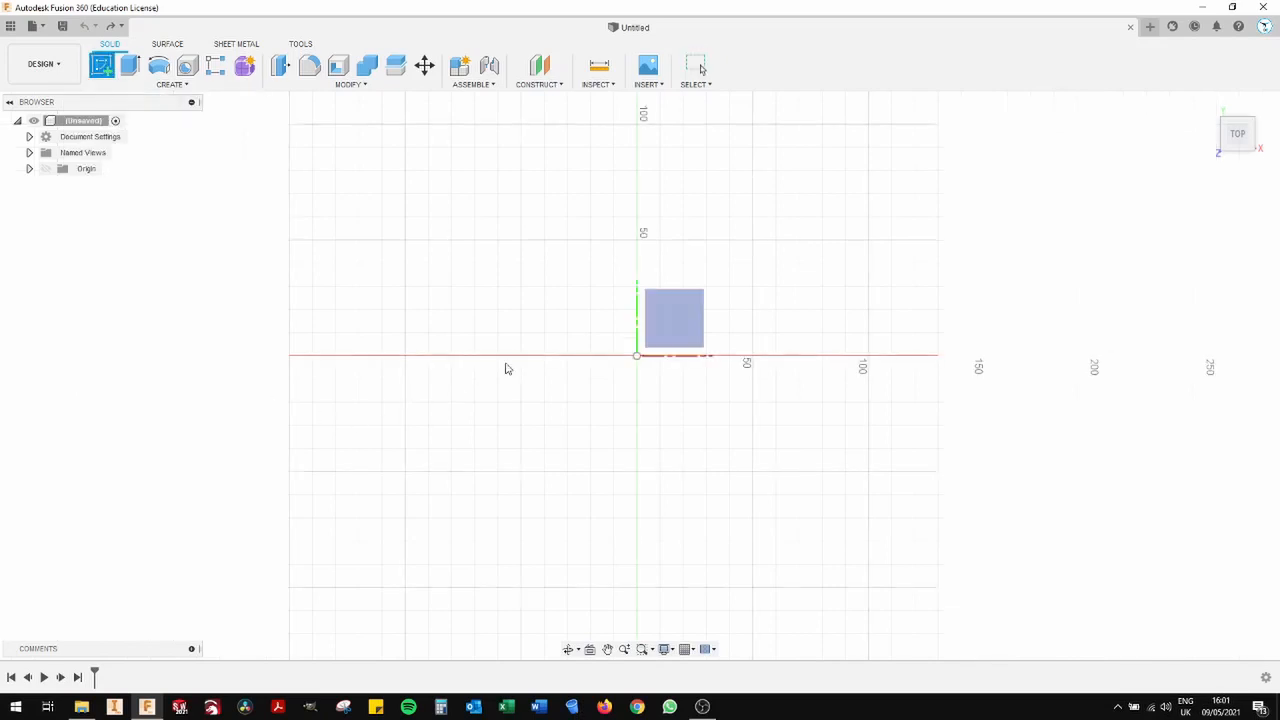
pyautogui.click(665, 331)
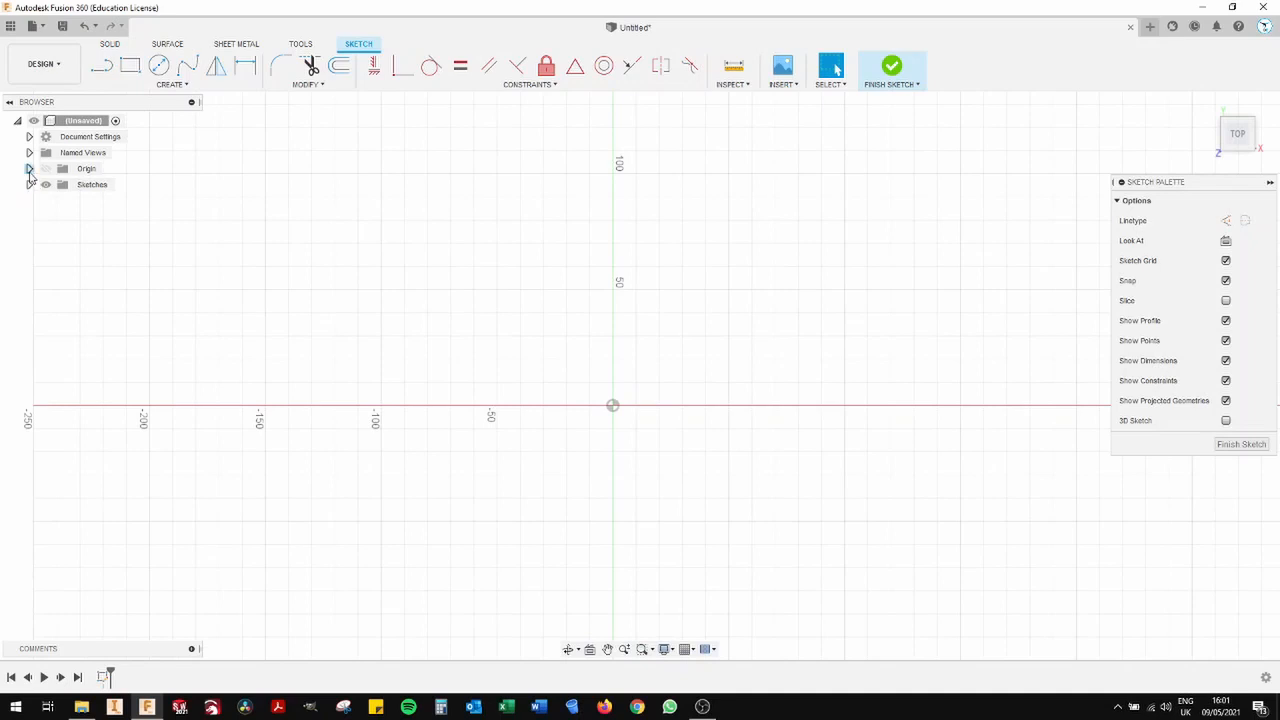
pyautogui.click(29, 169)
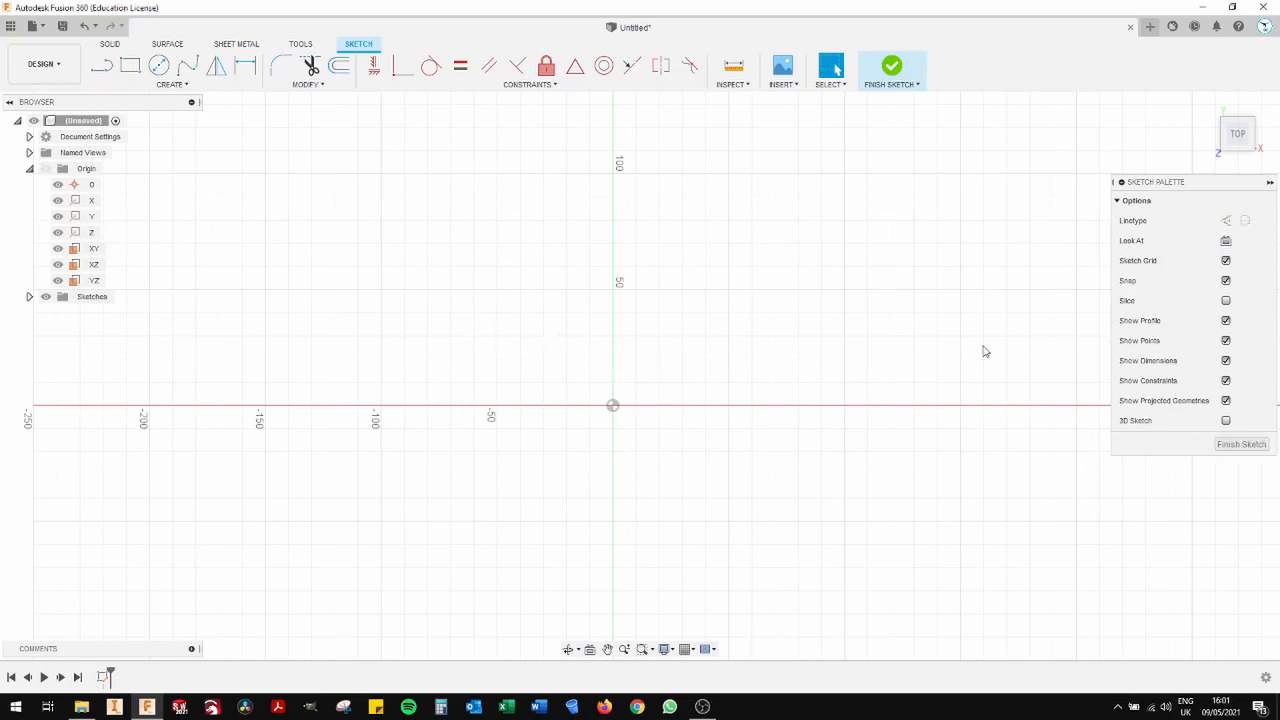
# - Draw an 800 × 800 mm center rectangle on the origin and finish the sketch
pyautogui.click(130, 65)
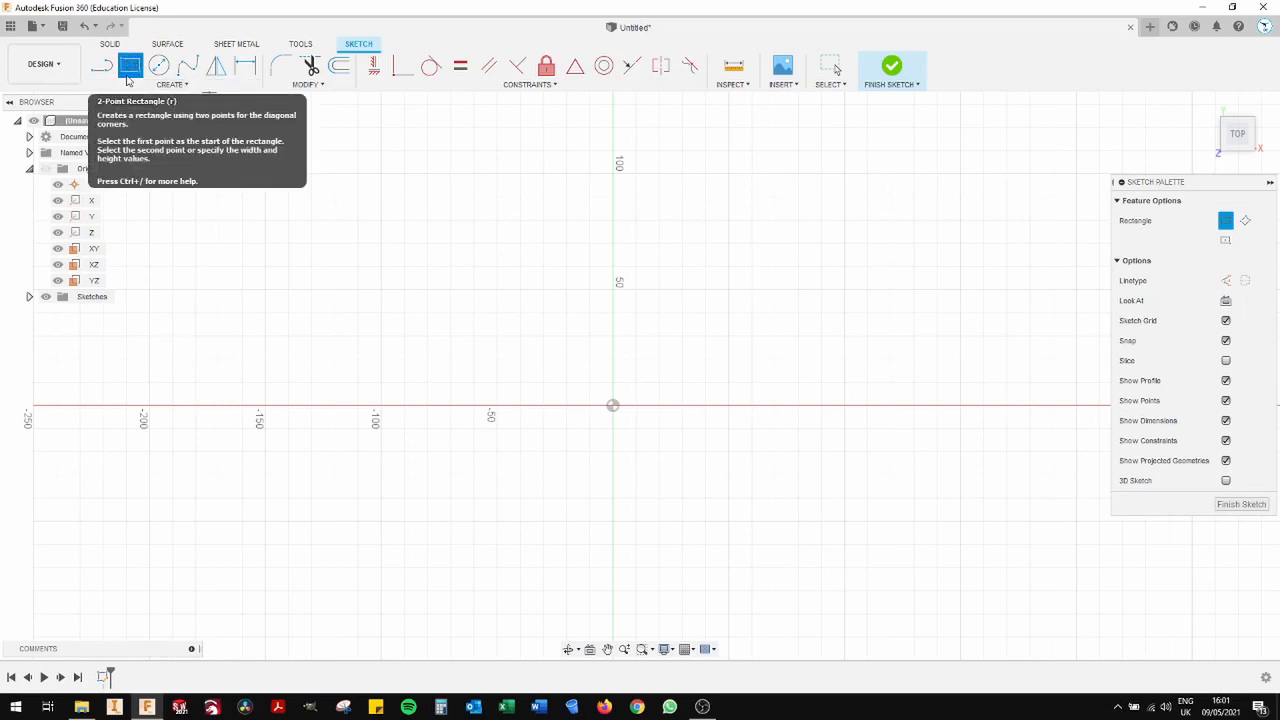
pyautogui.click(170, 86)
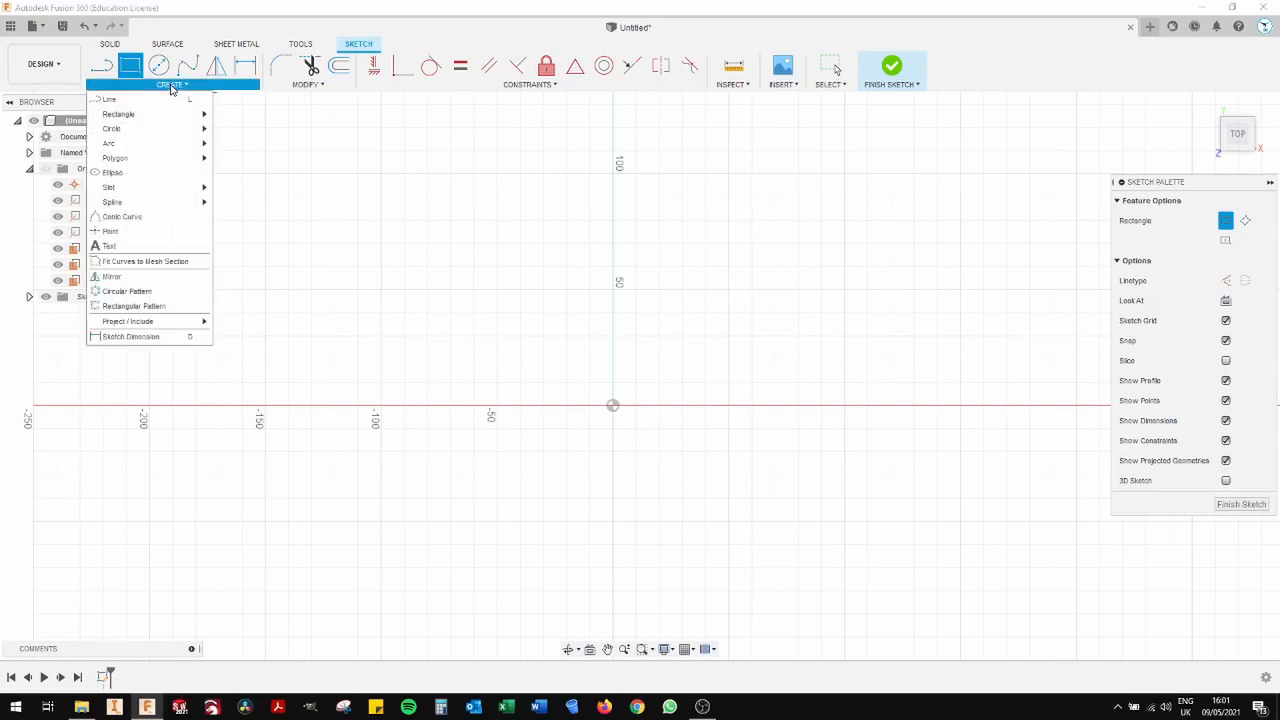
pyautogui.moveTo(167, 118)
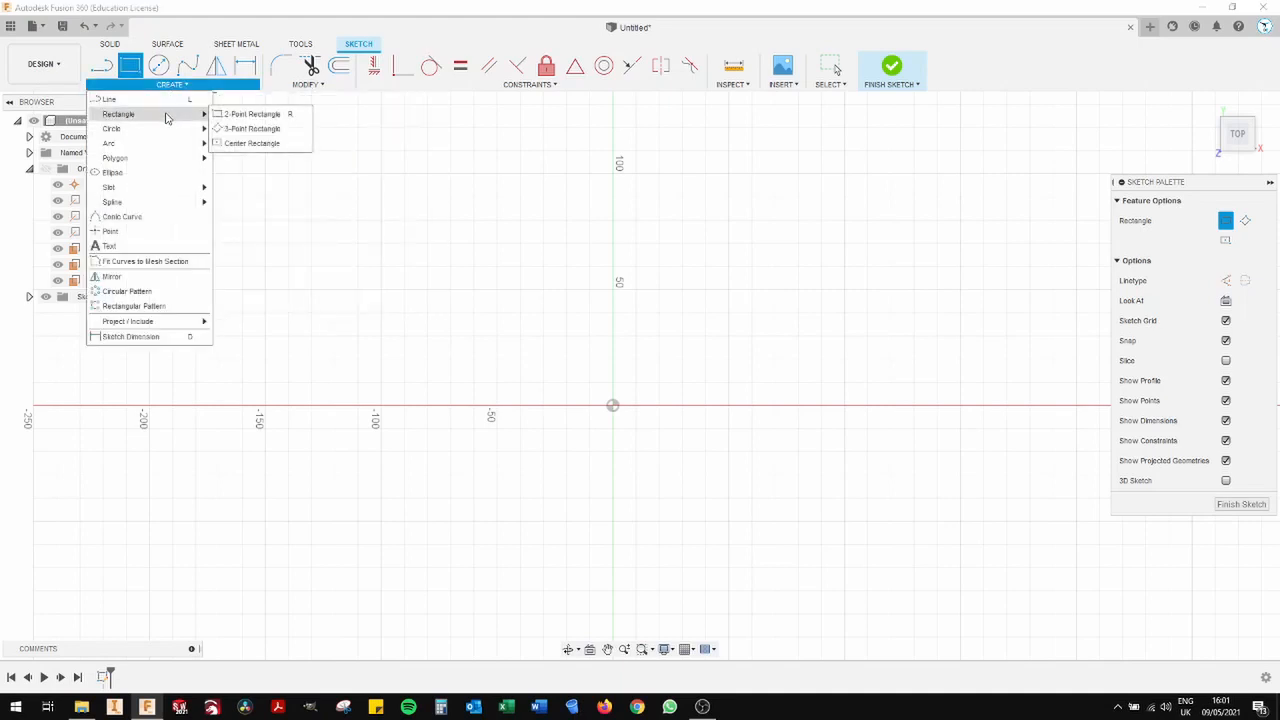
pyautogui.click(257, 149)
pyautogui.click(613, 408)
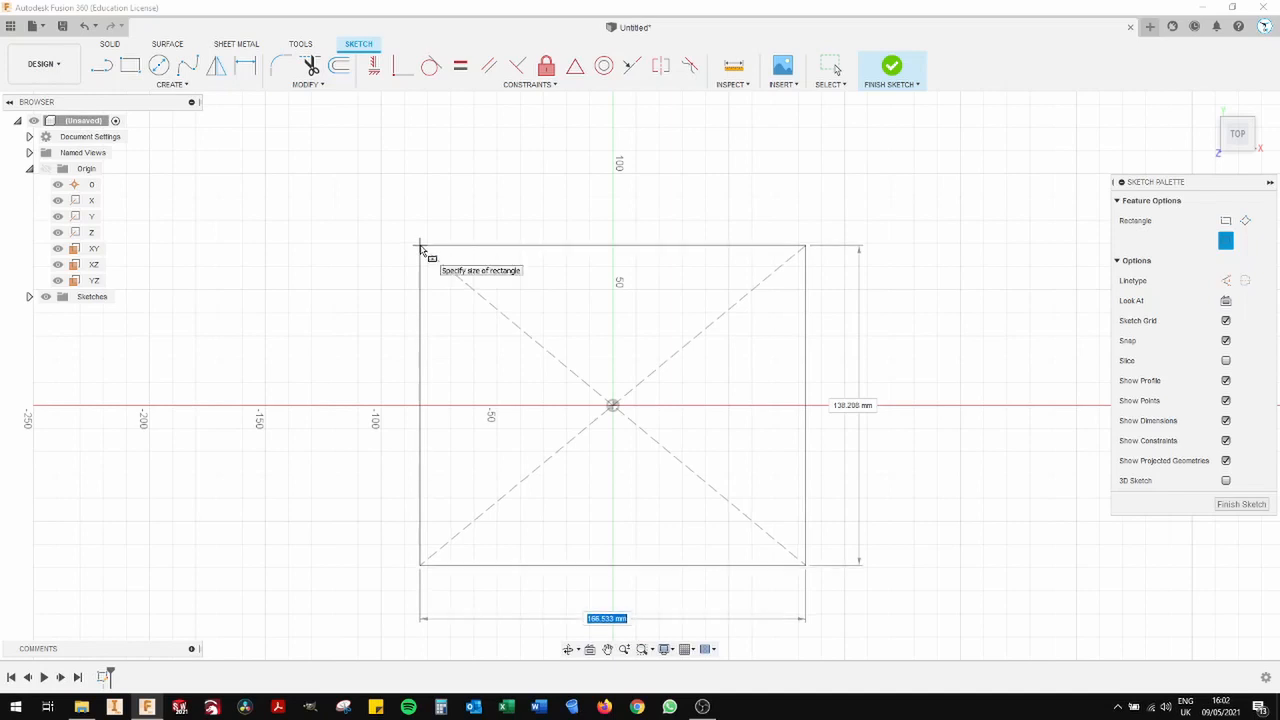
pyautogui.write('800')
pyautogui.press('Tab')
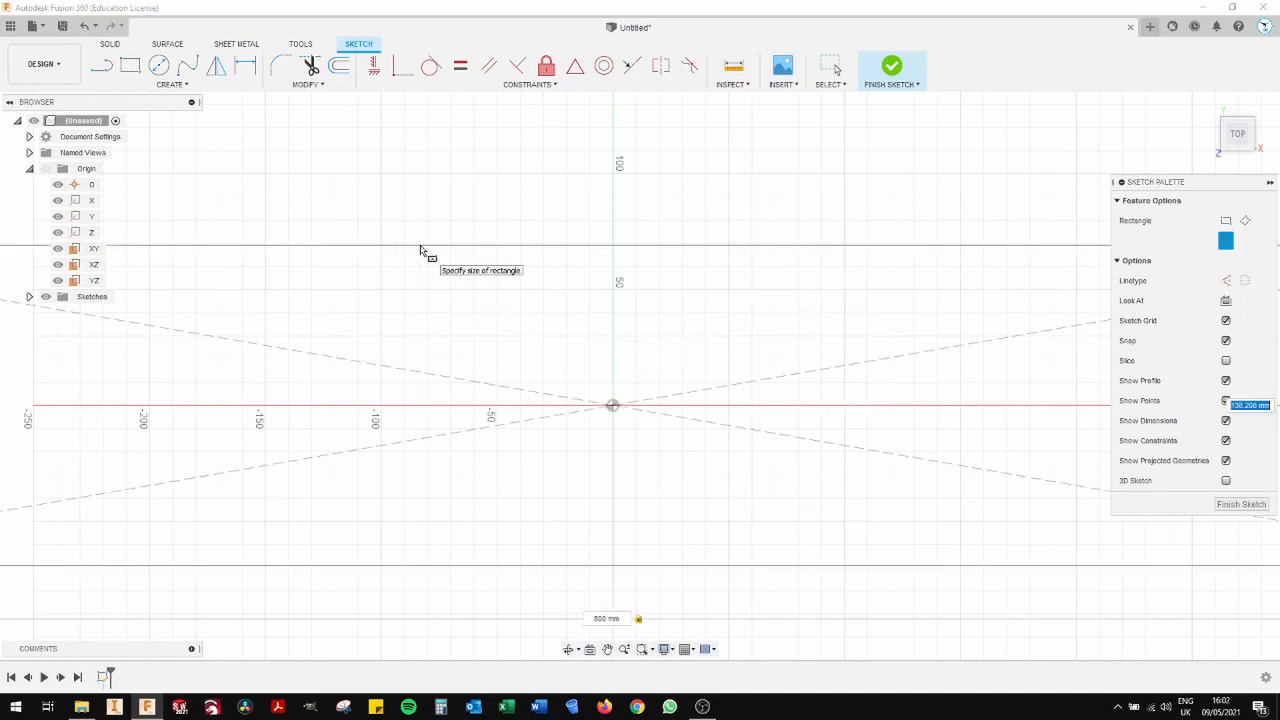
pyautogui.write('800')
pyautogui.press('Tab')
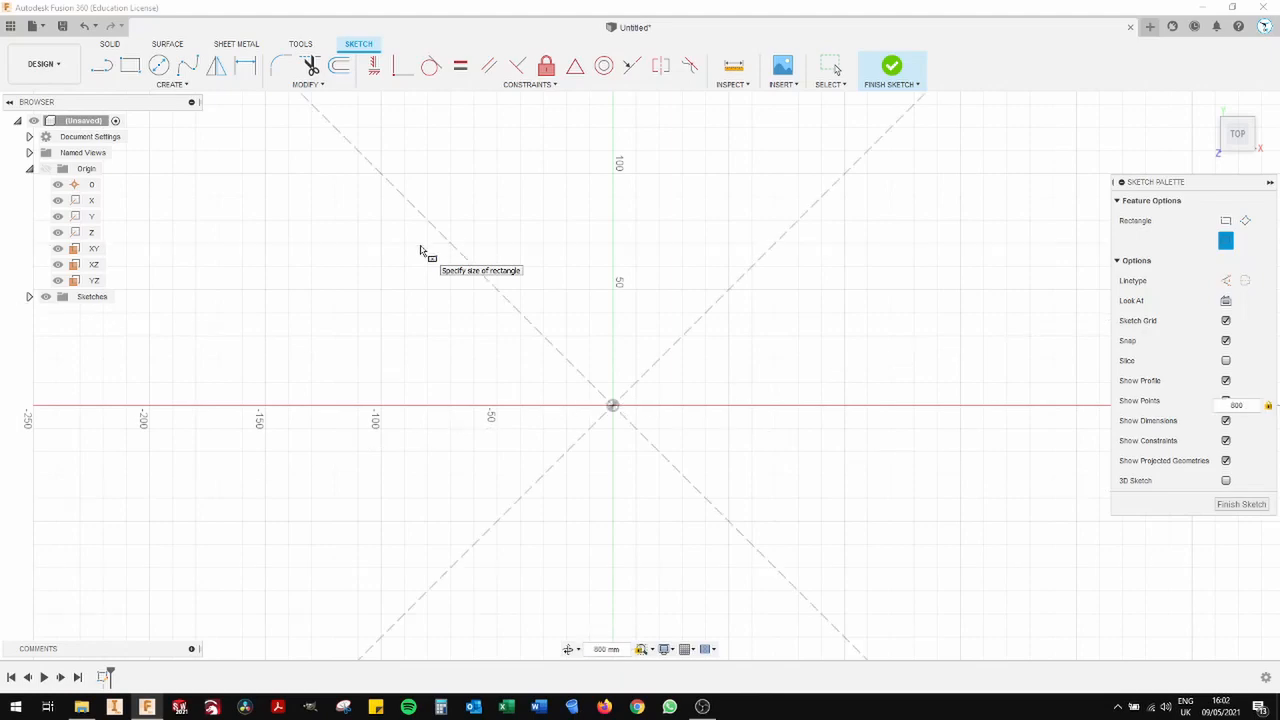
pyautogui.press('Return')
pyautogui.scroll(-3, 730, 270)
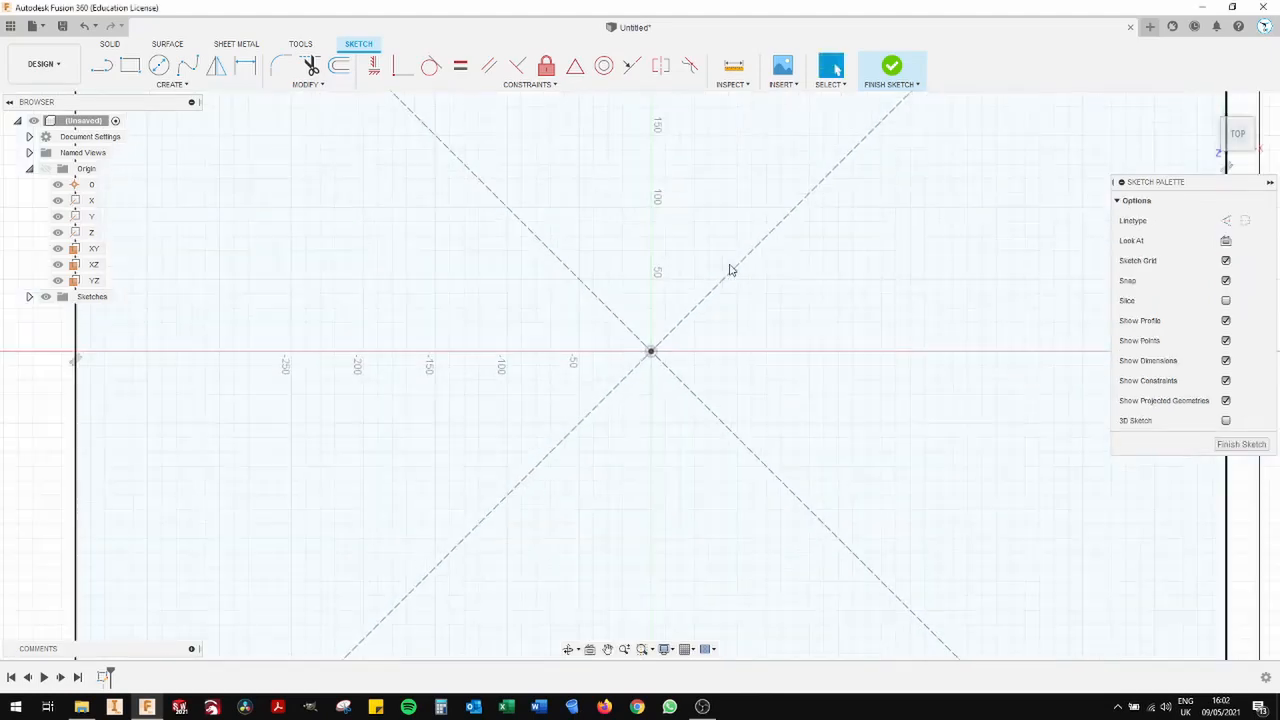
pyautogui.scroll(-5, 730, 270)
pyautogui.moveTo(894, 306)
pyautogui.mouseDown(button='middle')
pyautogui.moveTo(828, 428)
pyautogui.moveTo(908, 389)
pyautogui.mouseUp(button='middle')
pyautogui.scroll(2, 912, 389)
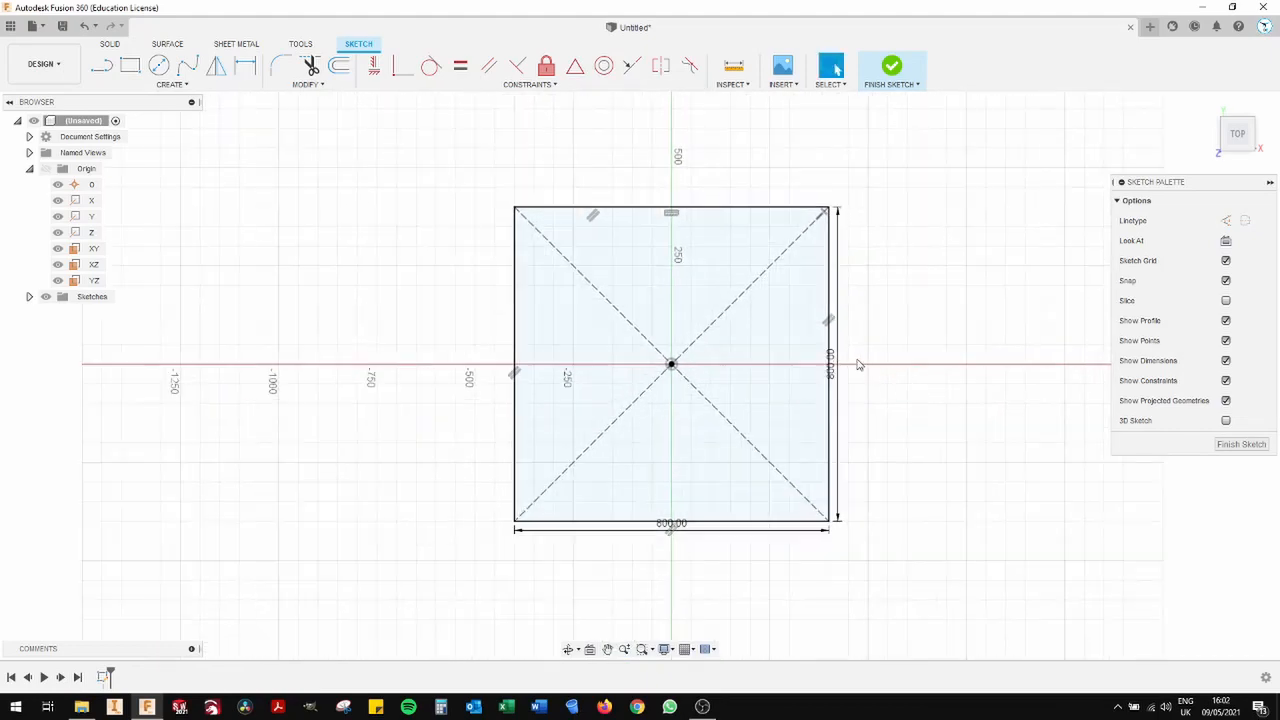
pyautogui.scroll(1, 860, 363)
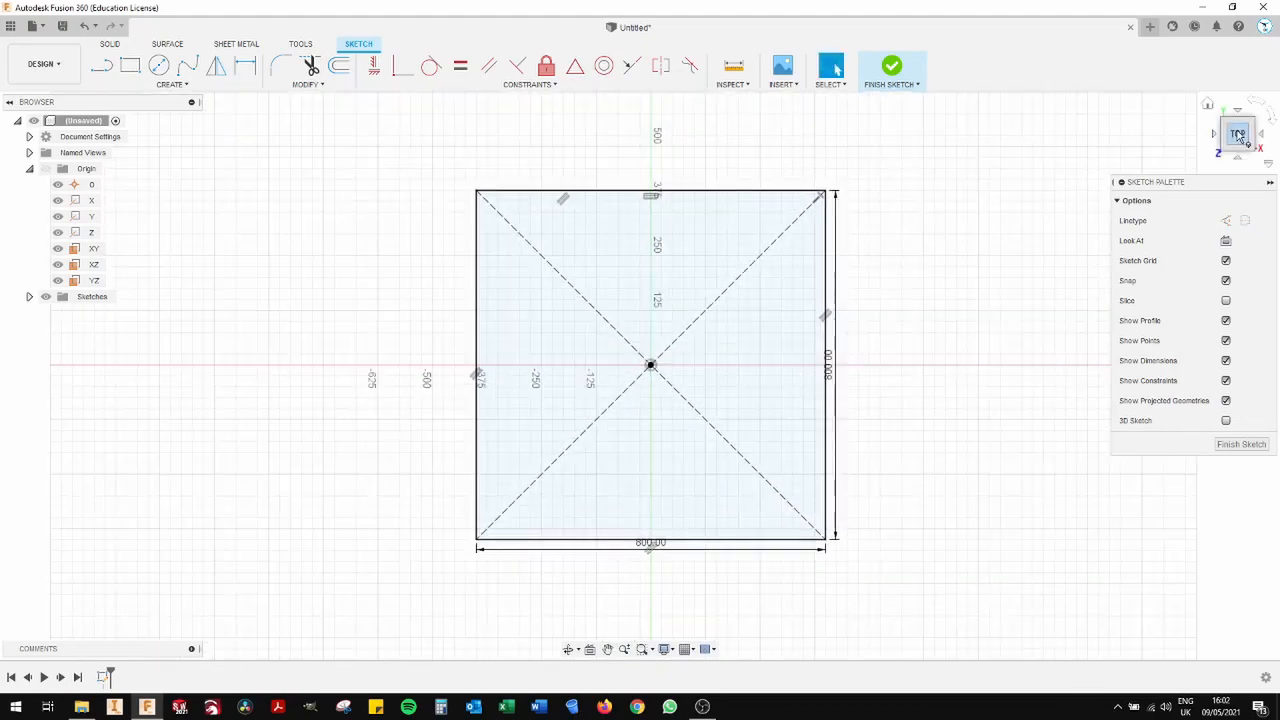
pyautogui.click(1207, 103)
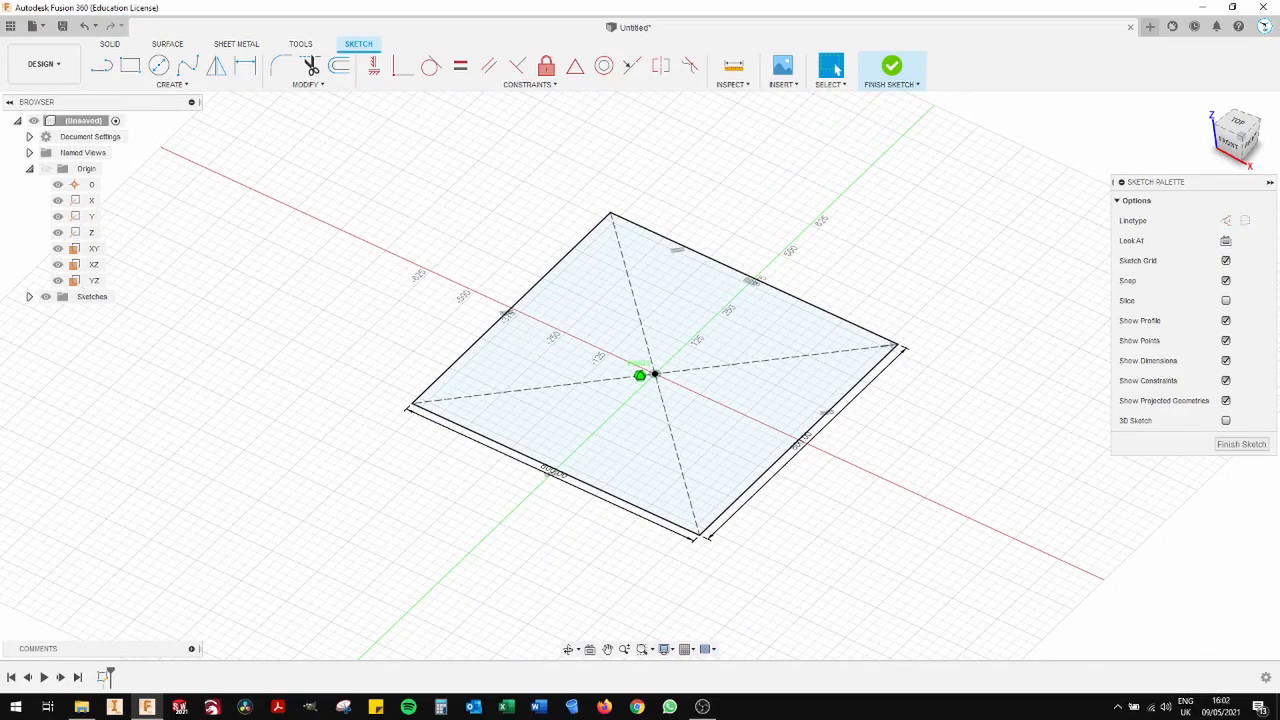
pyautogui.click(898, 72)
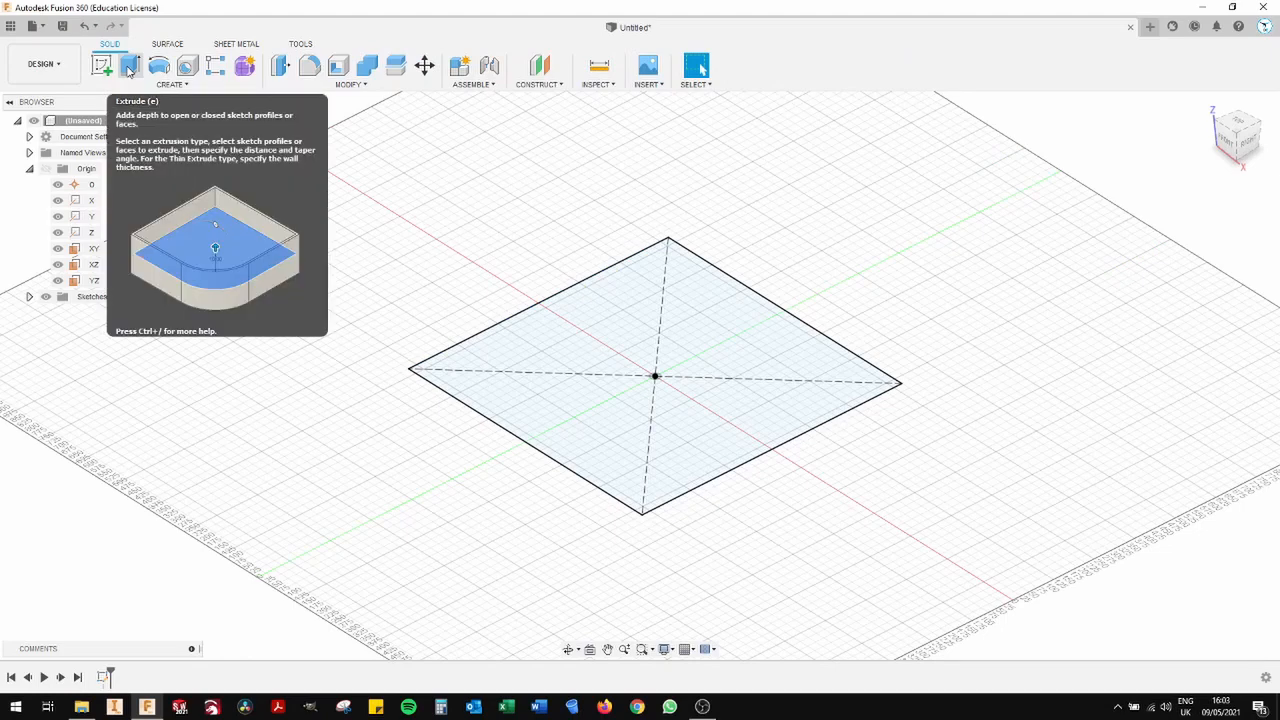
# - Extrude the square profile 18 mm to one side as a new body
pyautogui.click(129, 66)
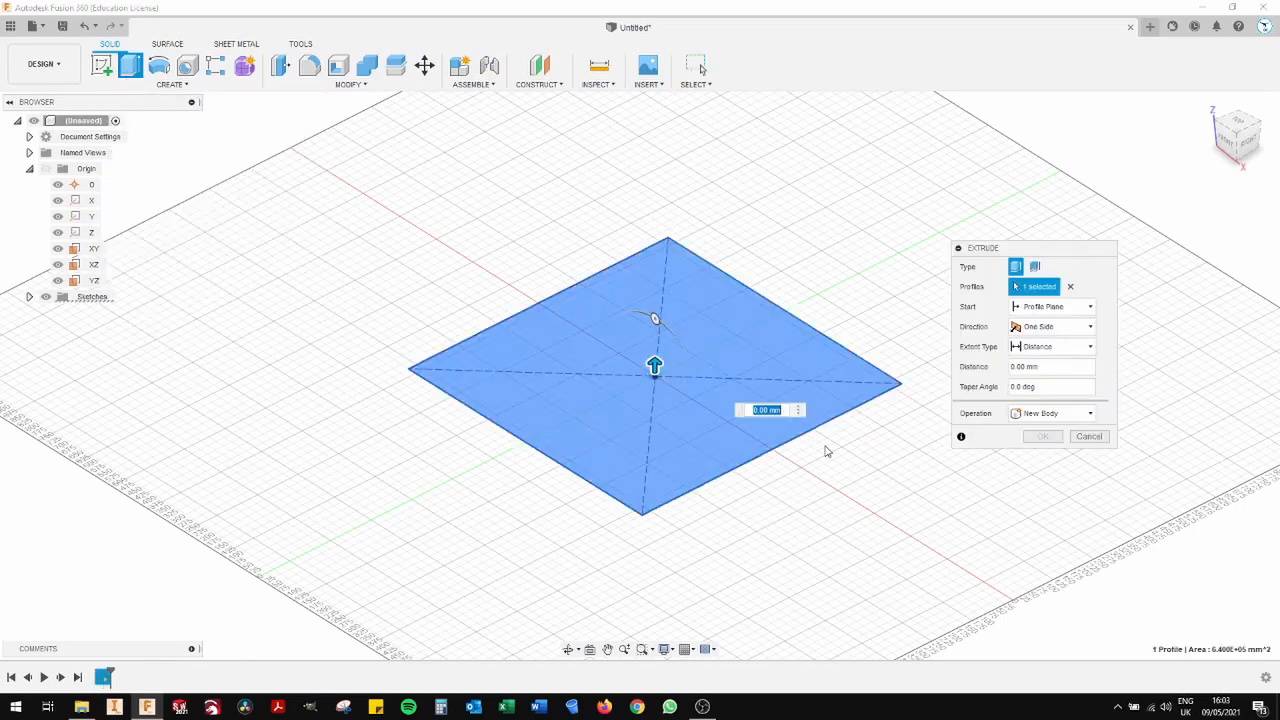
pyautogui.write('18mm')
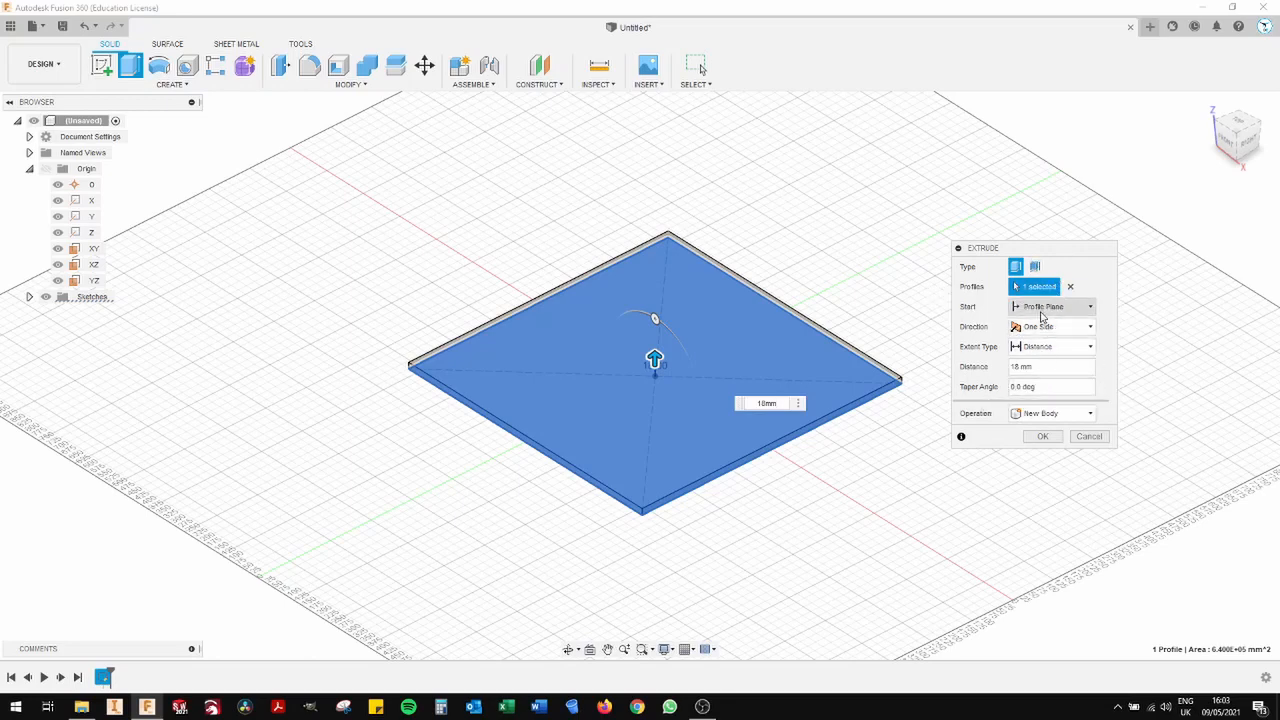
pyautogui.click(1043, 437)
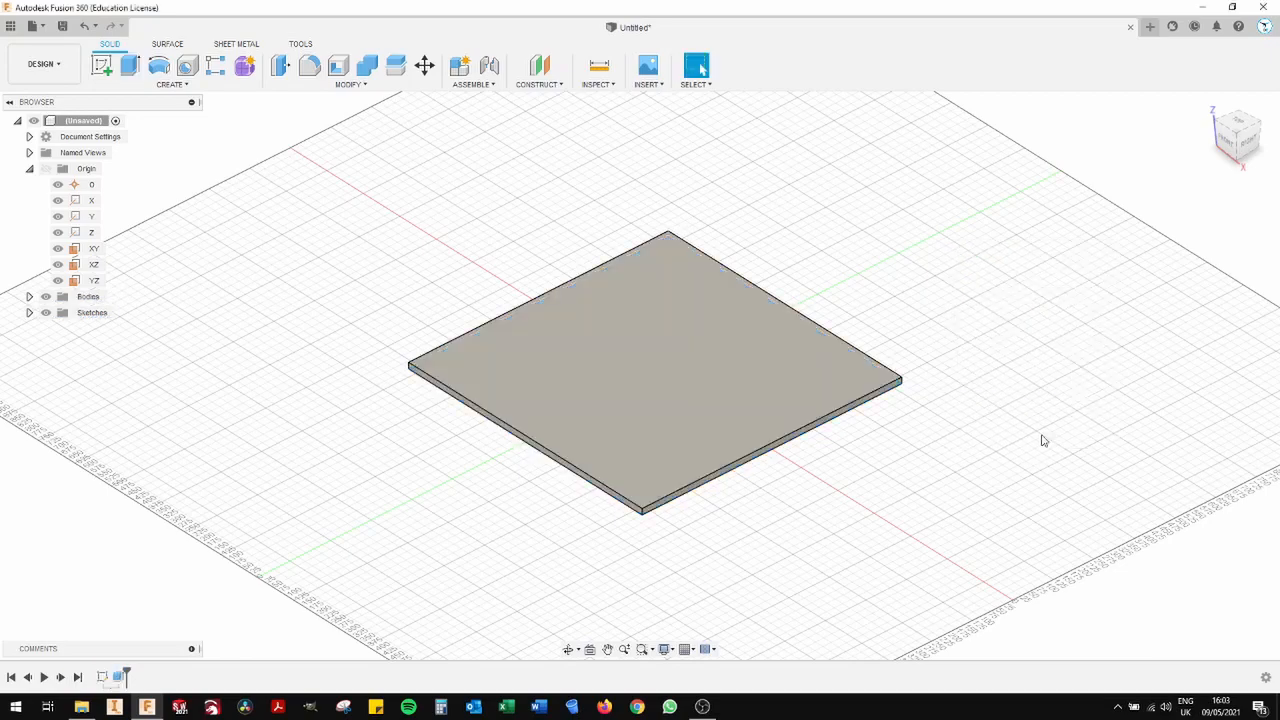
# - Start a sketch on the plate's top face and draw a small two-point square from its lower-left corner inward
pyautogui.click(1237, 140)
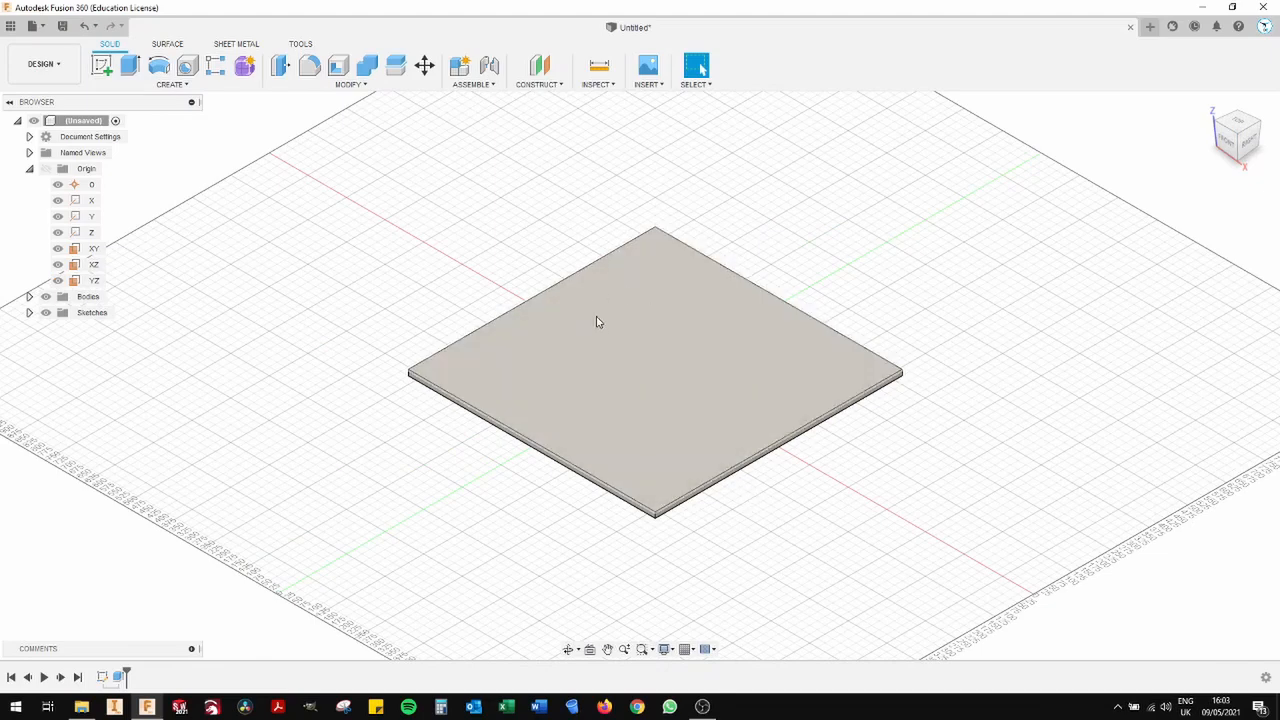
pyautogui.click(102, 69)
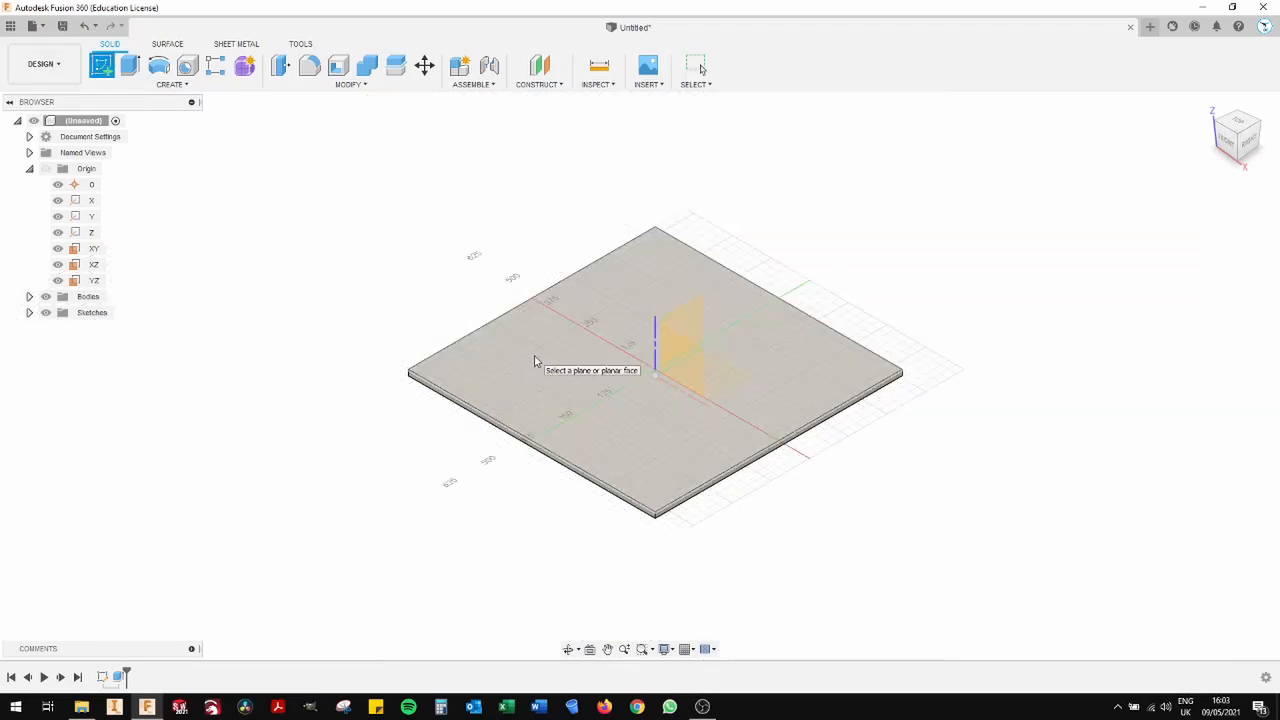
pyautogui.click(511, 349)
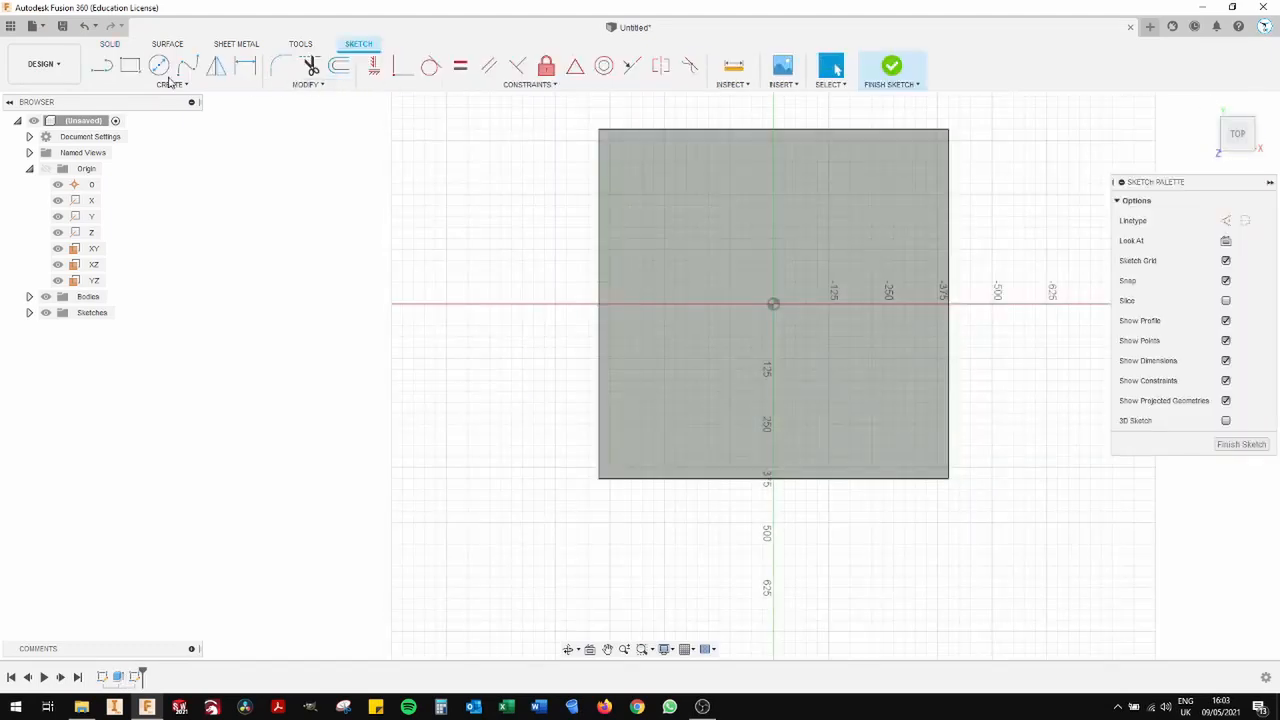
pyautogui.click(133, 67)
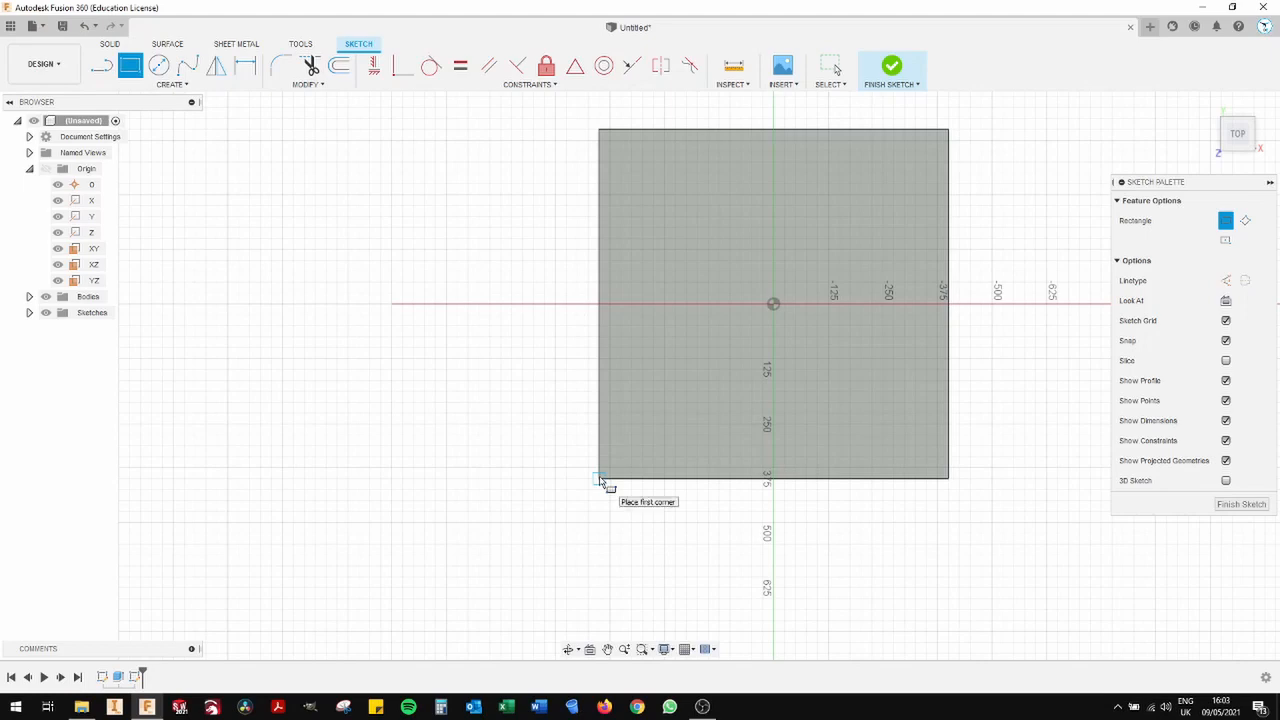
pyautogui.press('Tab')
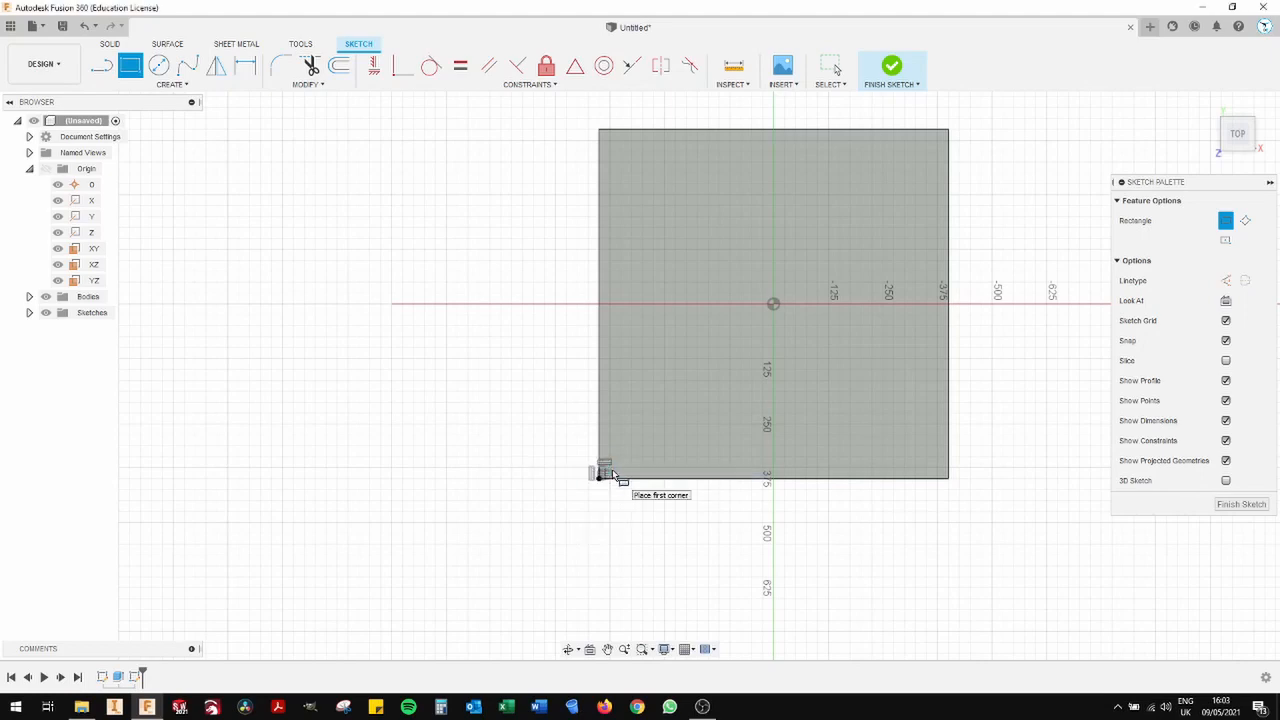
pyautogui.scroll(5, 614, 473)
pyautogui.scroll(3, 614, 473)
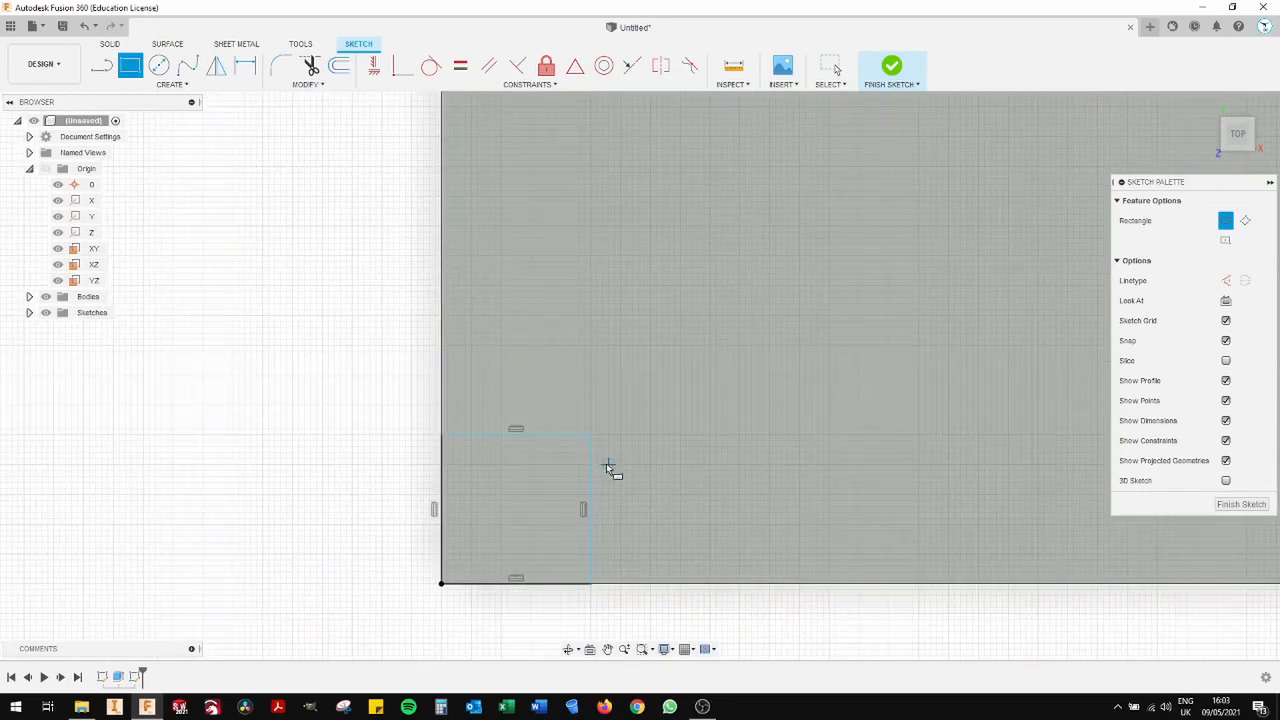
pyautogui.click(601, 438)
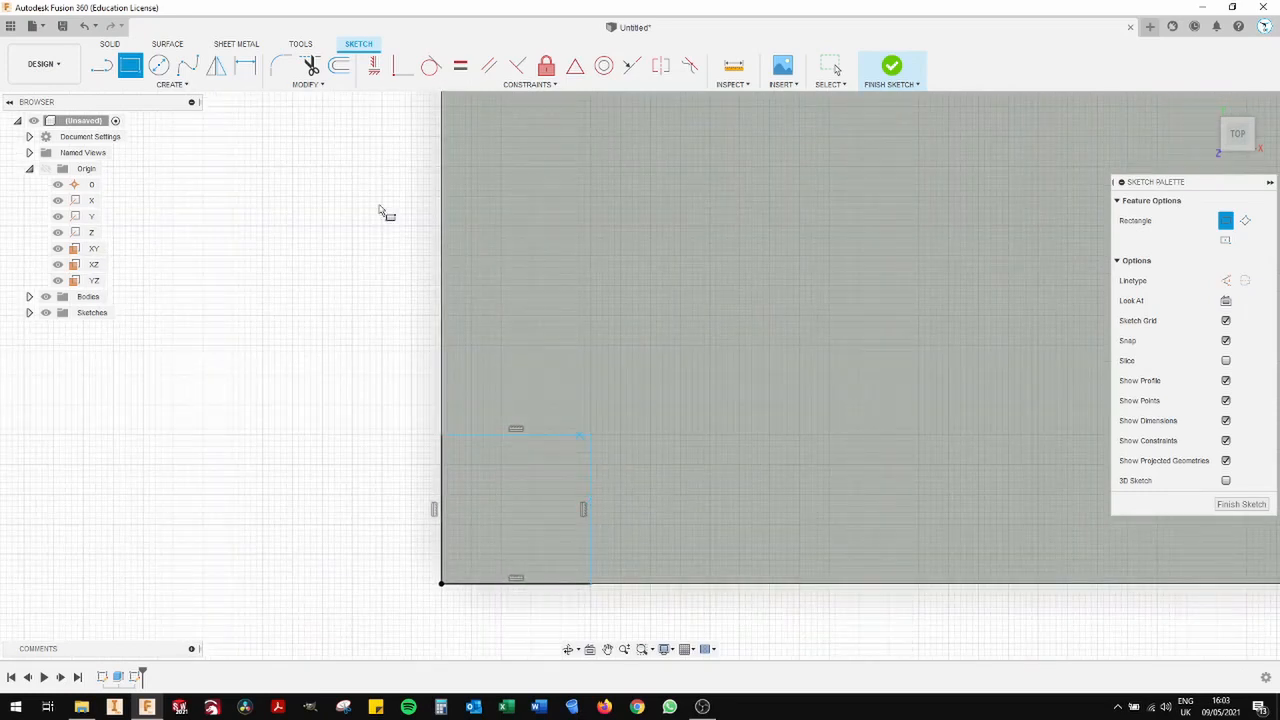
# - Place a sketch point on the small square's inner corner and finish the sketch
pyautogui.click(222, 90)
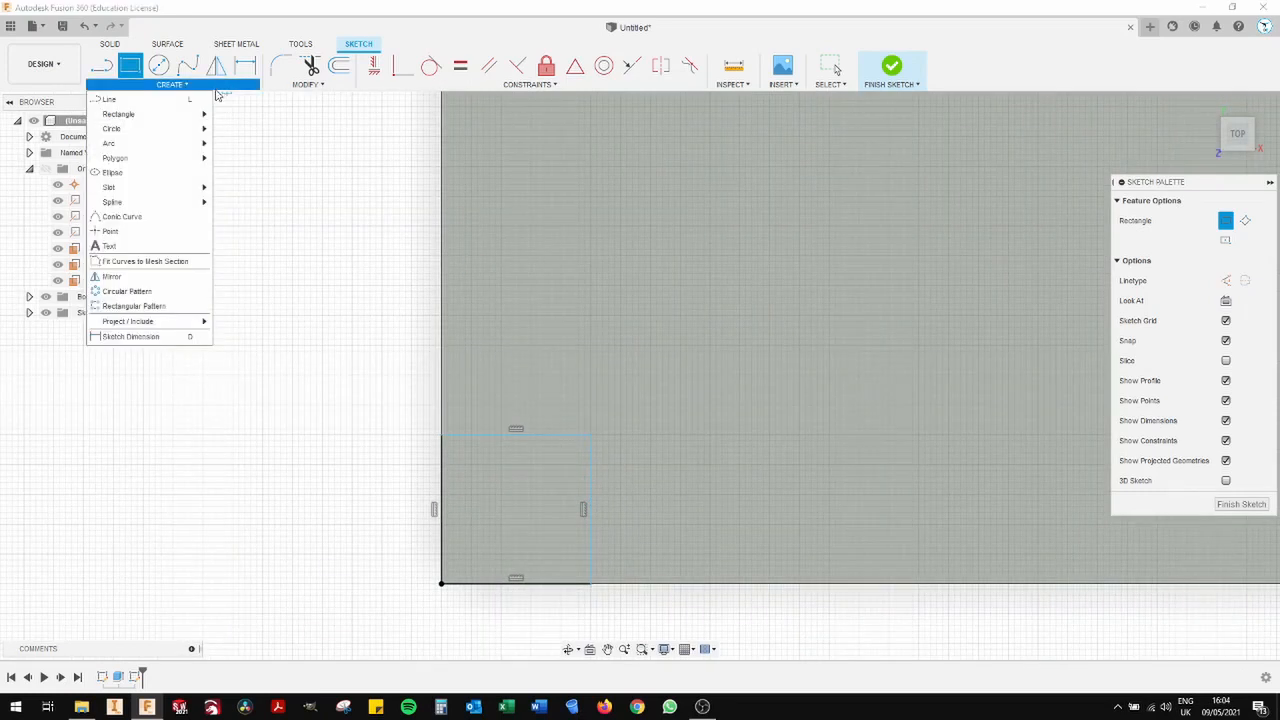
pyautogui.click(141, 238)
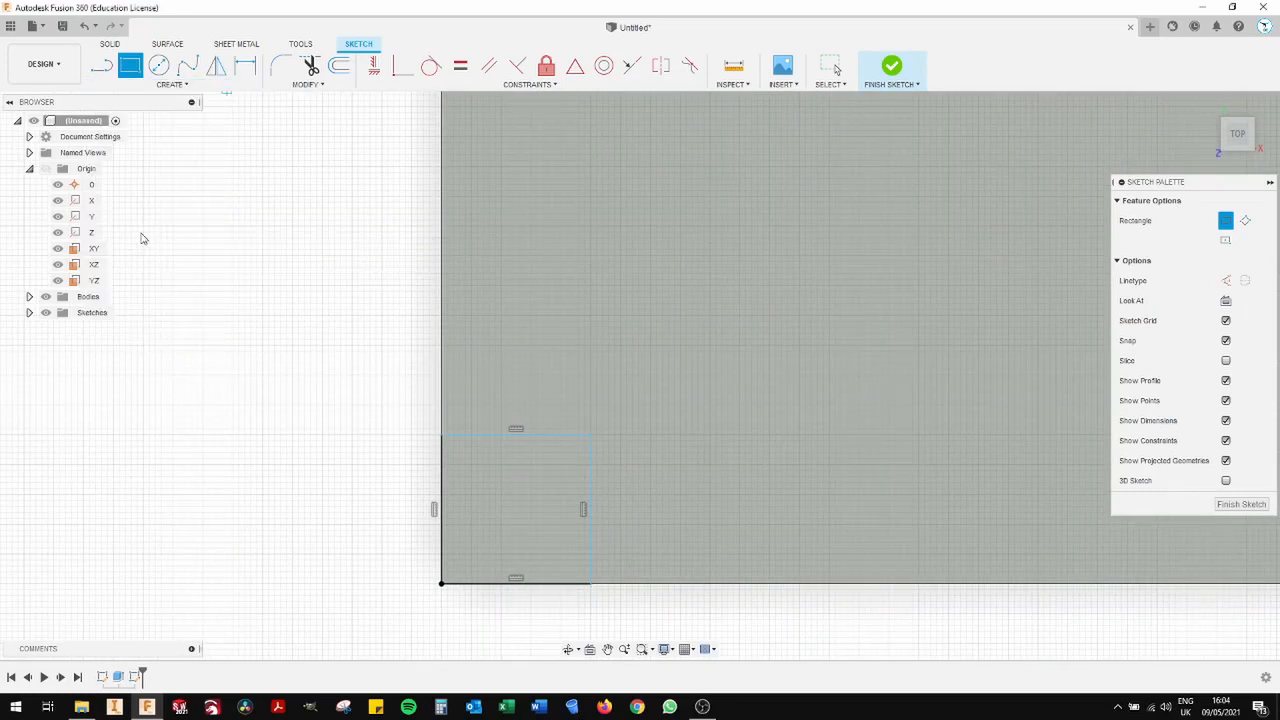
pyautogui.click(590, 435)
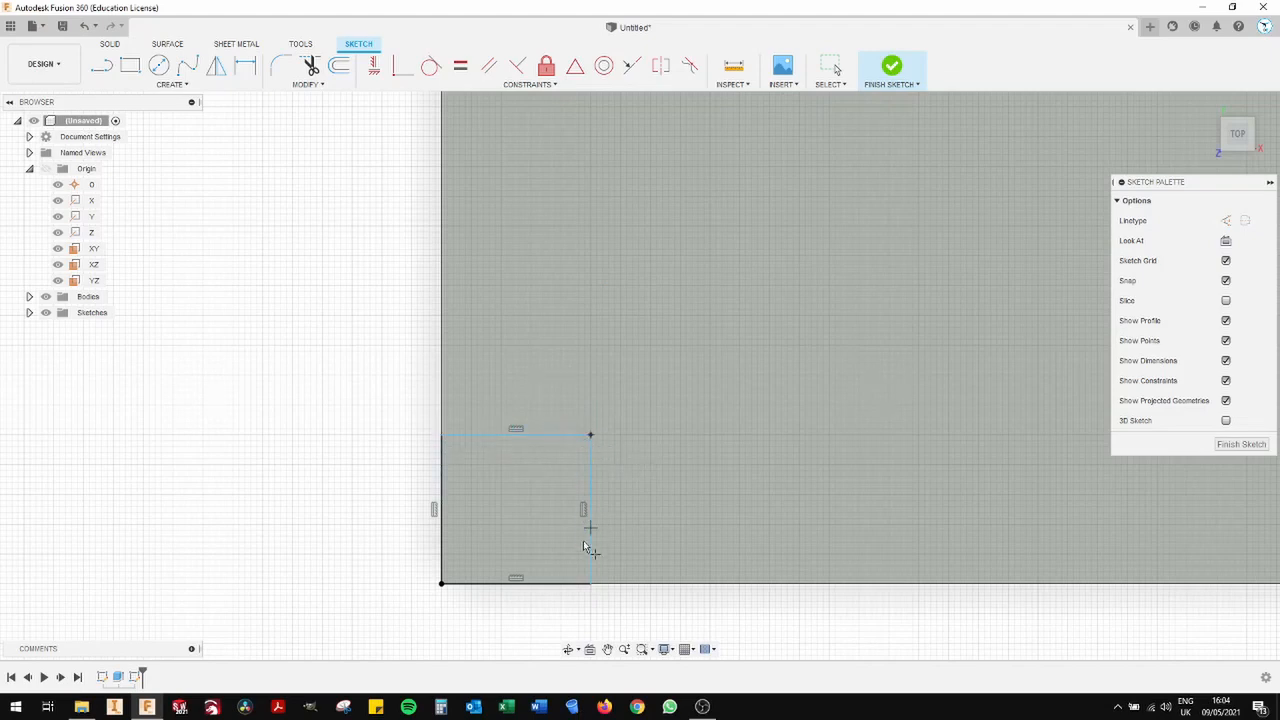
pyautogui.click(590, 435)
pyautogui.click(1241, 444)
# - Start a counterbore hole and place it on the sketch point near the panel's corner
pyautogui.scroll(-2, 620, 416)
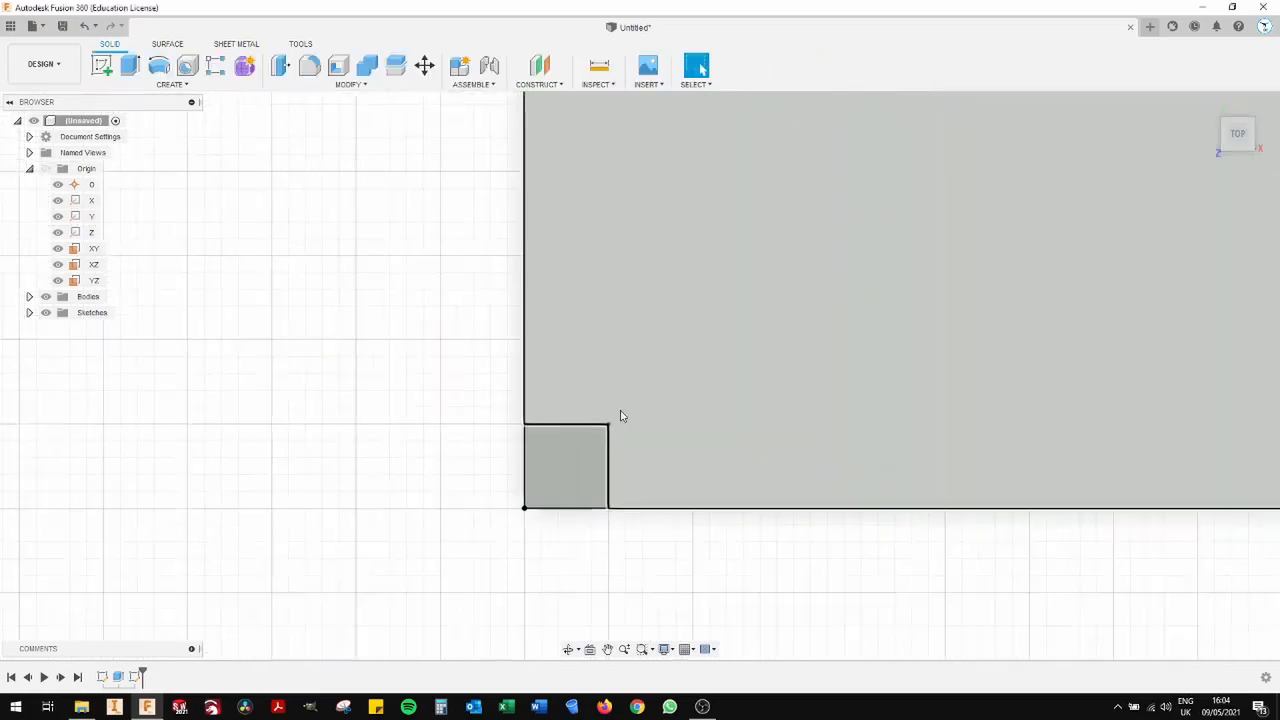
pyautogui.scroll(-3, 620, 416)
pyautogui.keyDown('shift'); pyautogui.moveTo(651, 406); pyautogui.dragTo(543, 317, button='middle'); pyautogui.keyUp('shift')
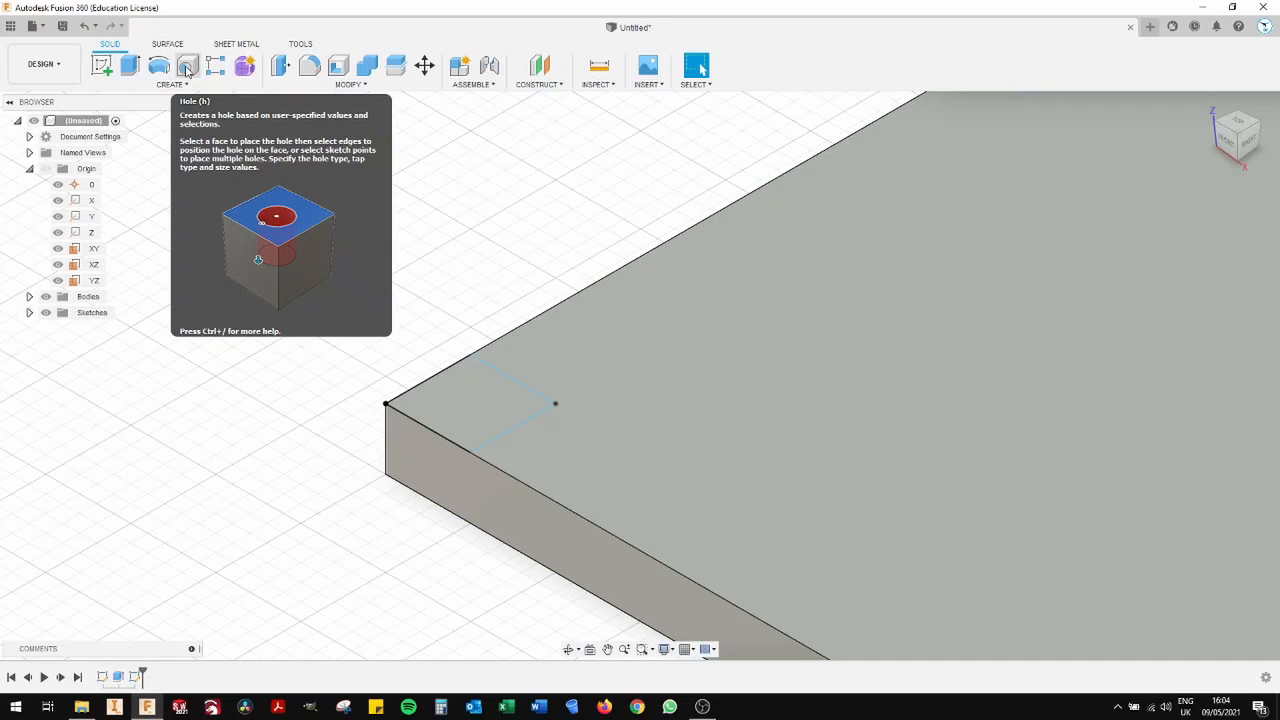
pyautogui.click(186, 68)
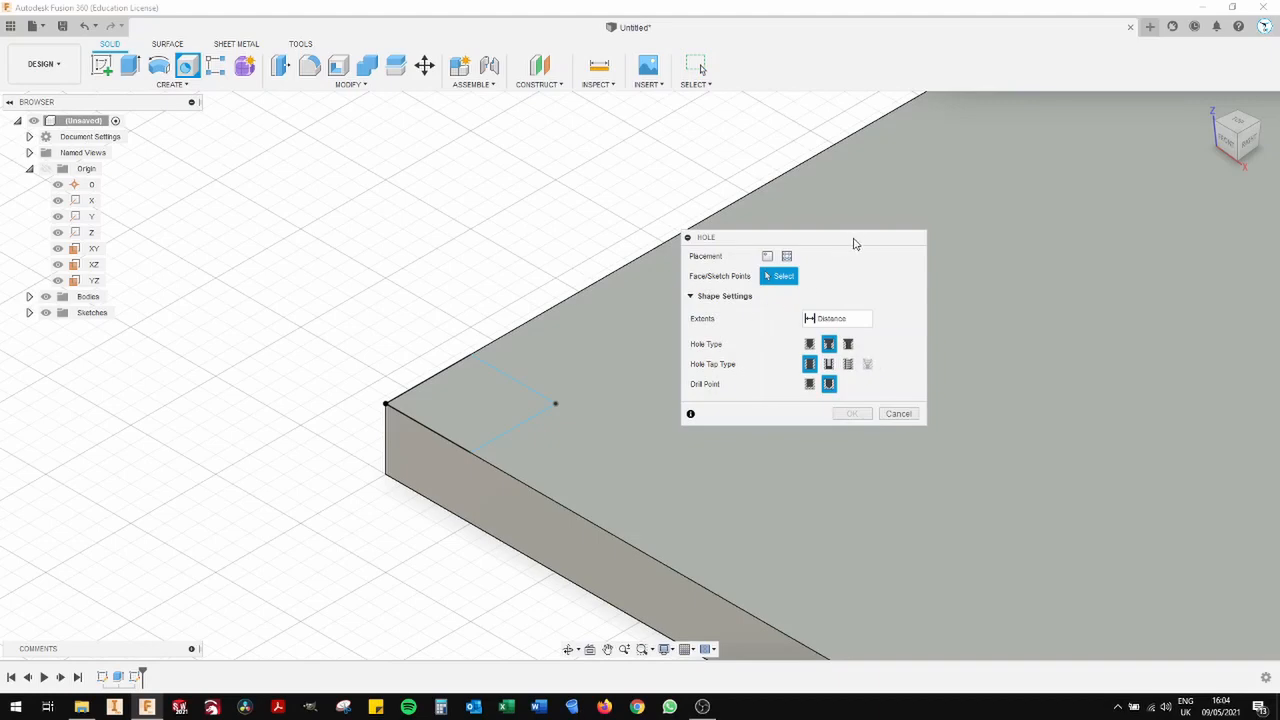
pyautogui.moveTo(850, 241); pyautogui.dragTo(887, 242)
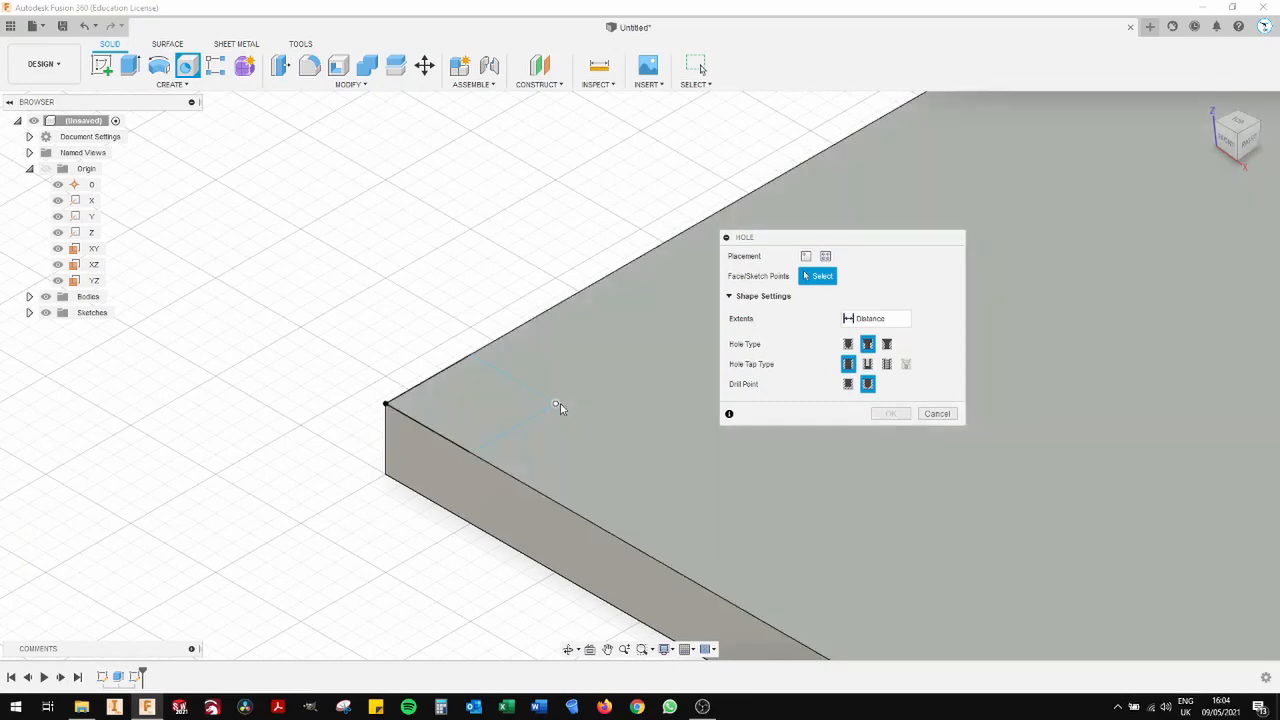
pyautogui.click(556, 404)
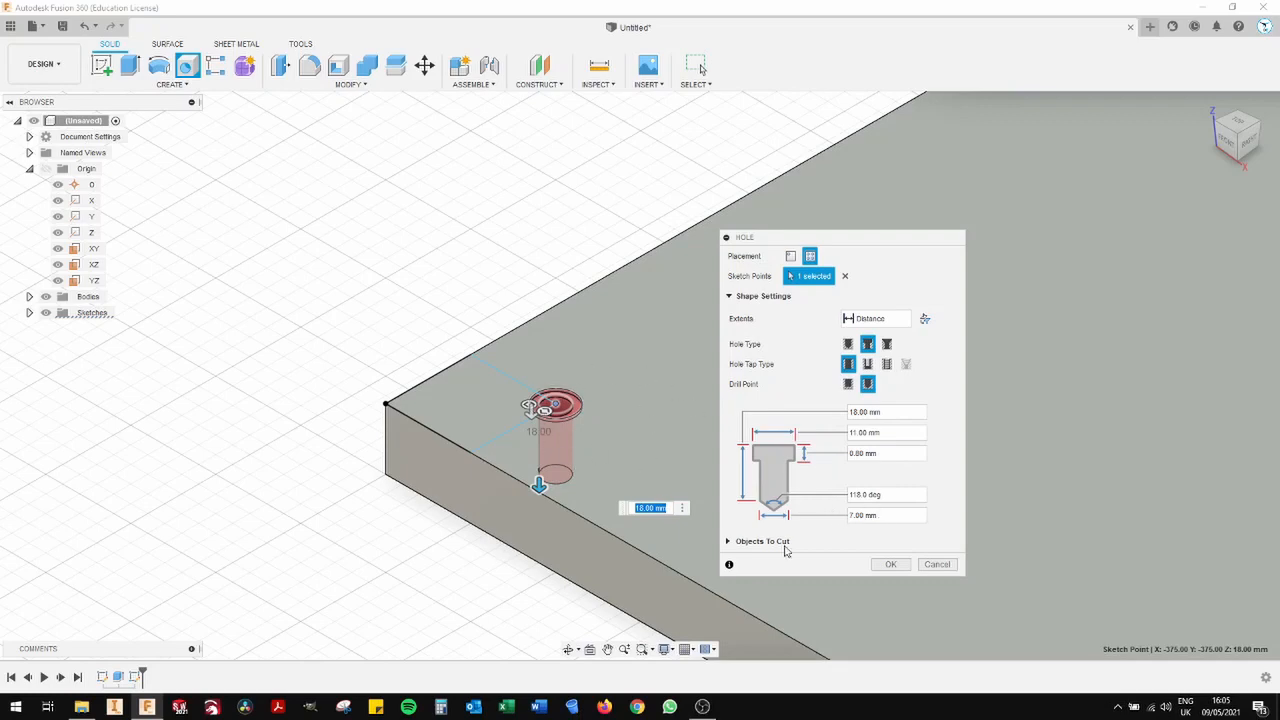
# - Set the hole depth to 18 mm and the counterbore diameter to 11 mm, and create the hole
pyautogui.click(891, 412)
pyautogui.moveTo(878, 412); pyautogui.dragTo(834, 413)
pyautogui.write('30')
pyautogui.moveTo(868, 433); pyautogui.dragTo(831, 434)
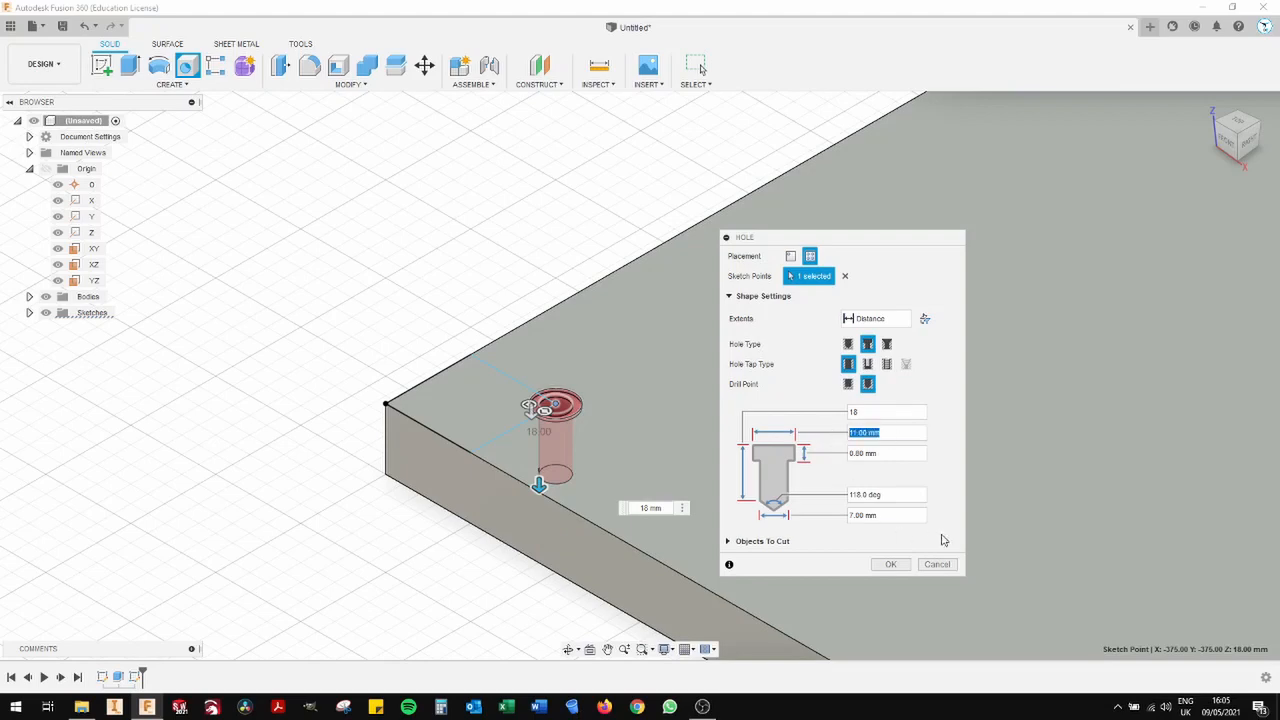
pyautogui.write('40')
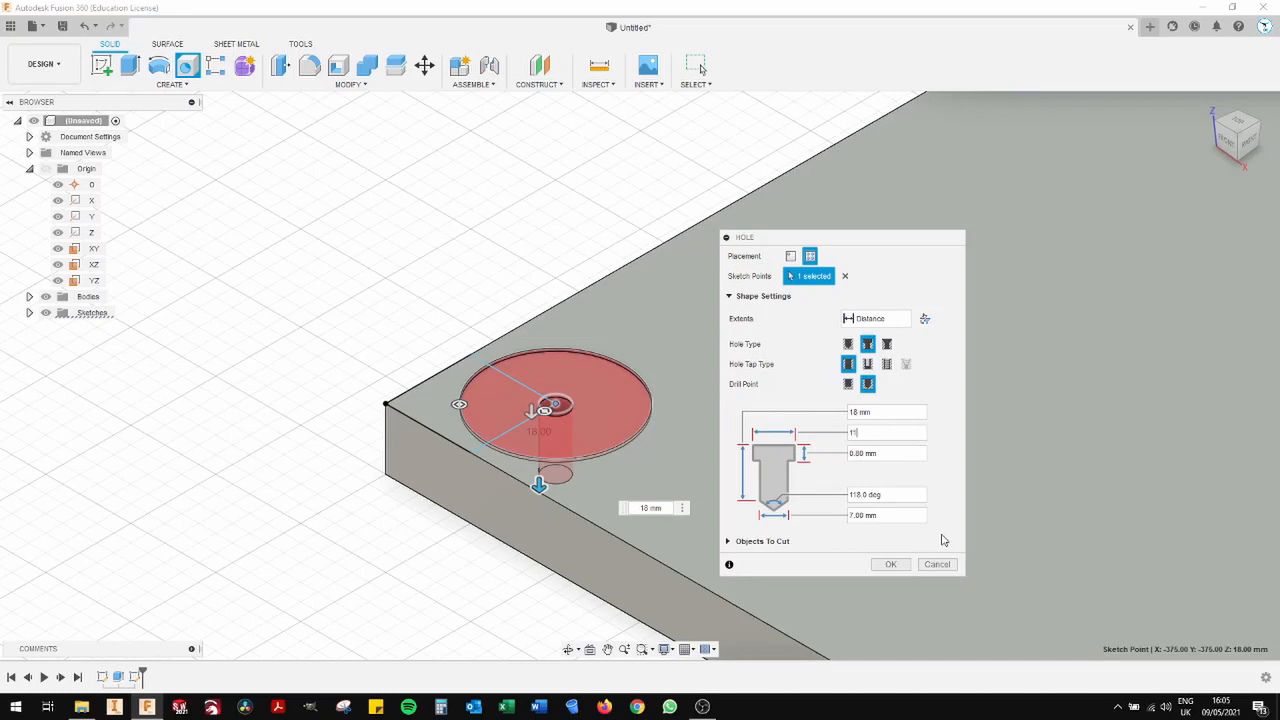
pyautogui.click(890, 564)
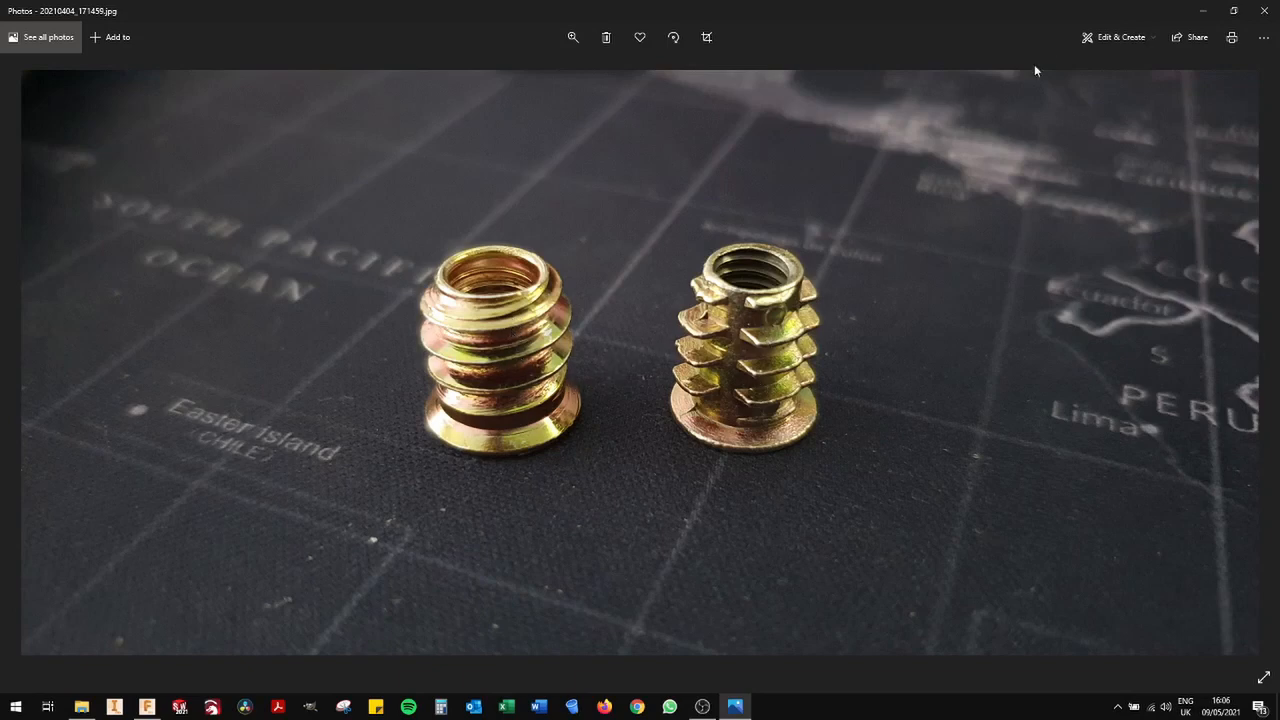
# - Close the threaded-insert photo and start a rectangular pattern of type Features with the corner hole as its object
pyautogui.click(1260, 11)
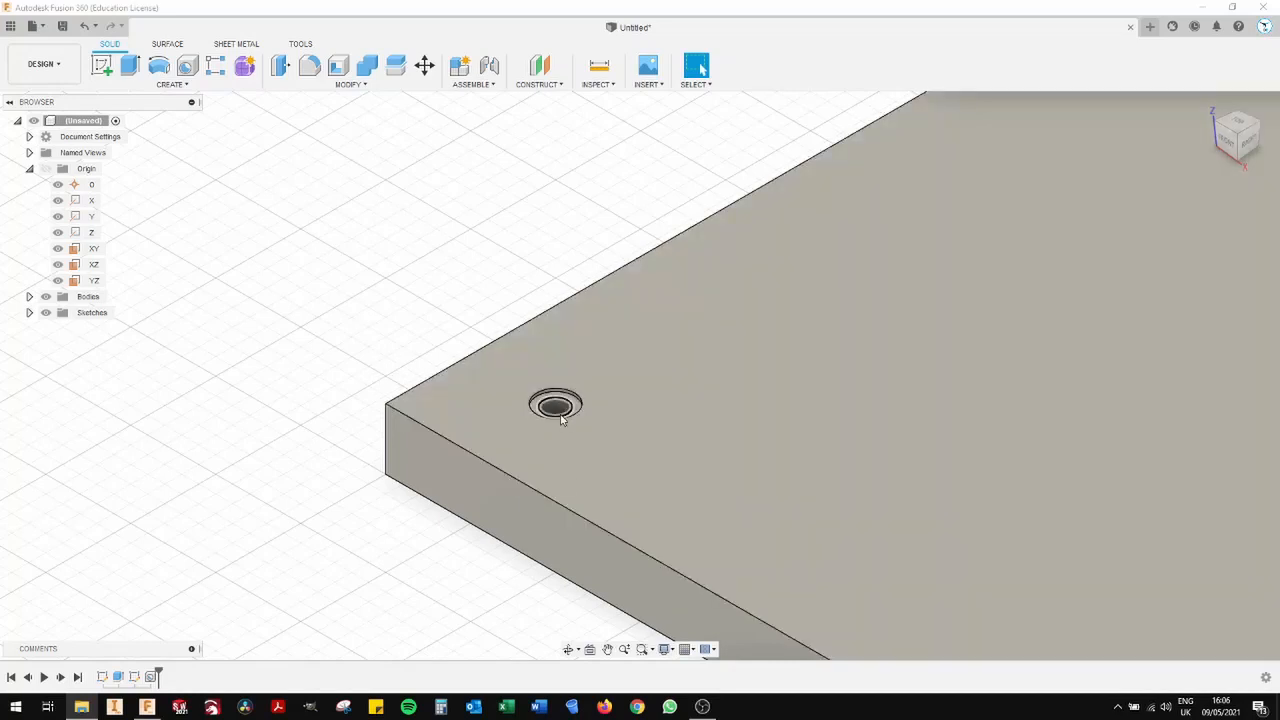
pyautogui.scroll(-3, 385, 370)
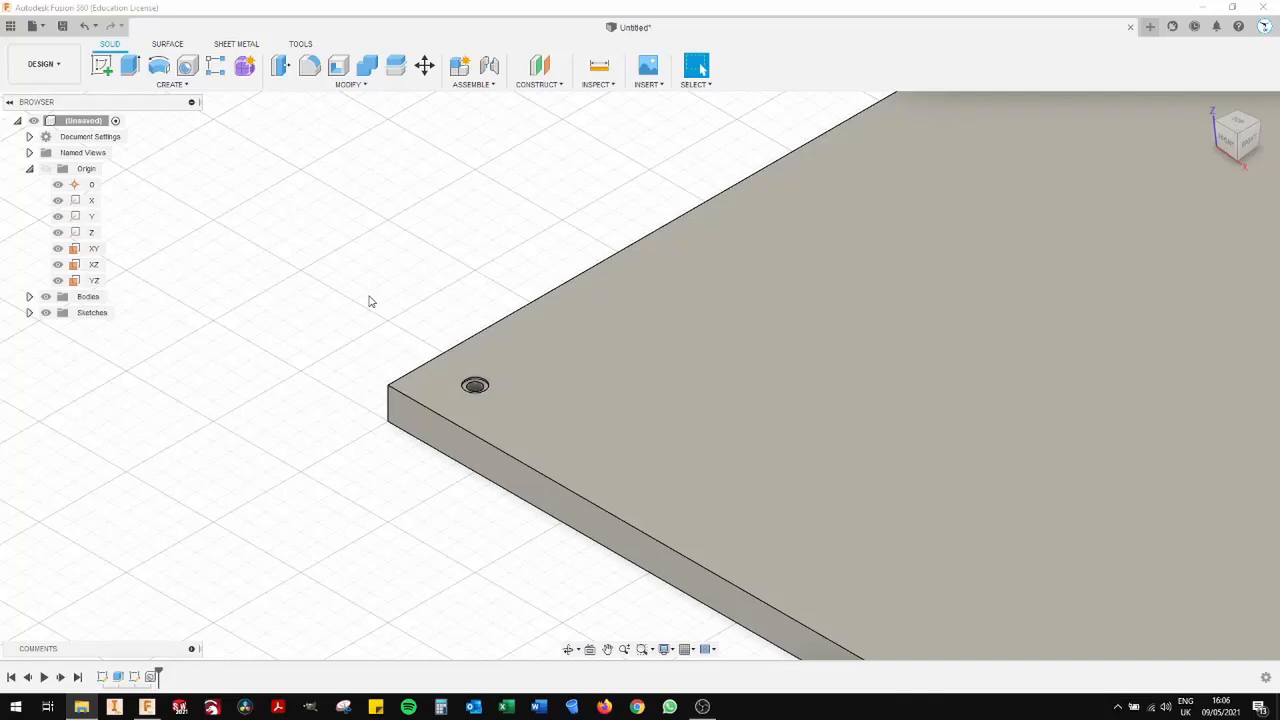
pyautogui.scroll(-3, 369, 301)
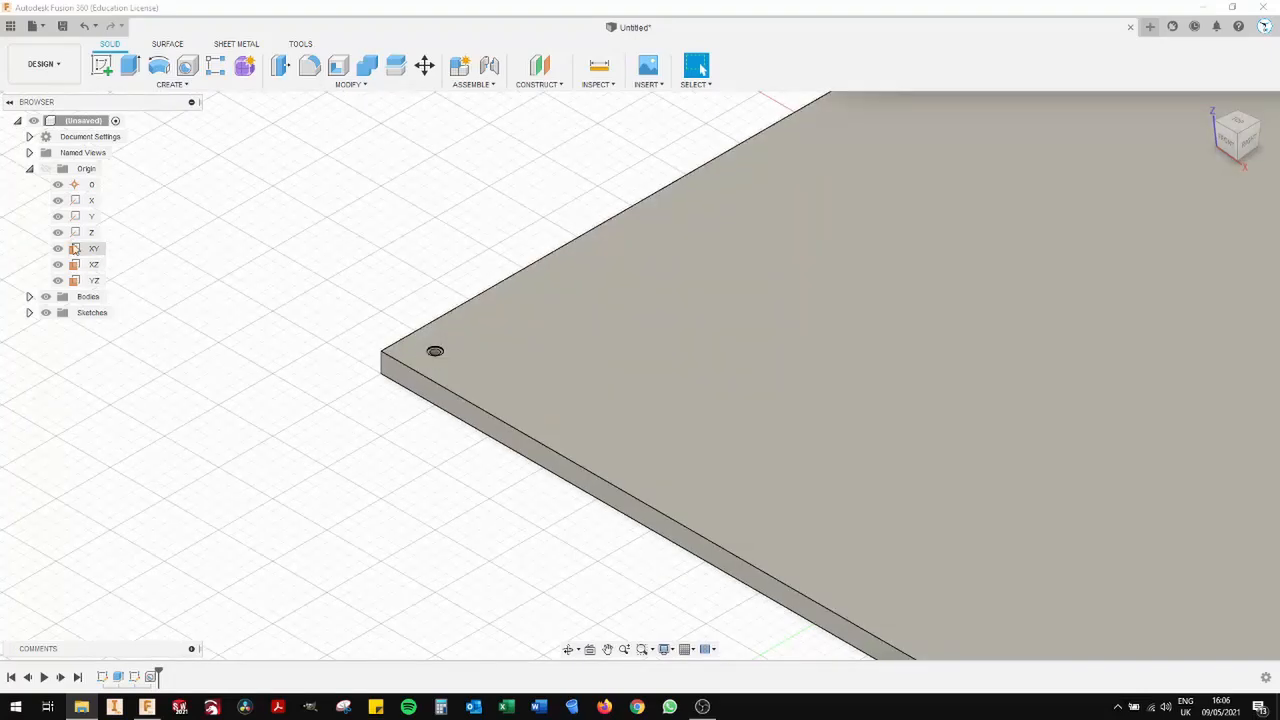
pyautogui.click(216, 66)
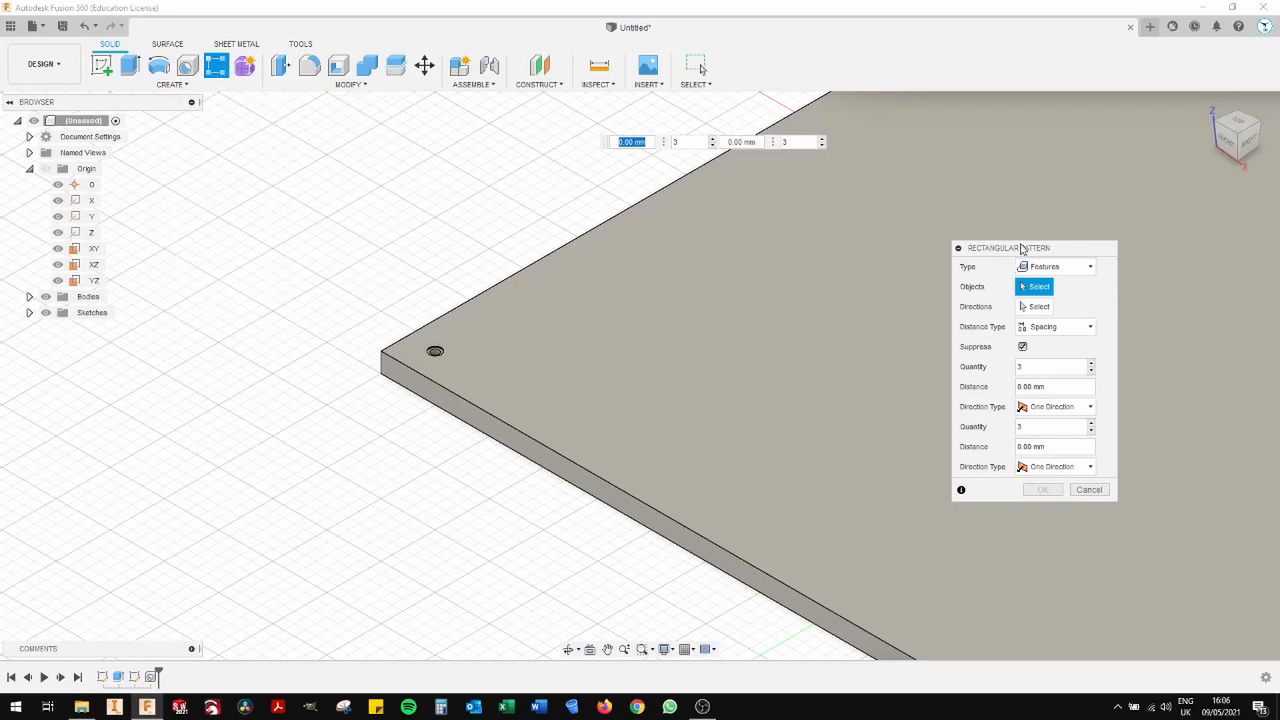
pyautogui.moveTo(1022, 248); pyautogui.dragTo(726, 196)
pyautogui.click(763, 216)
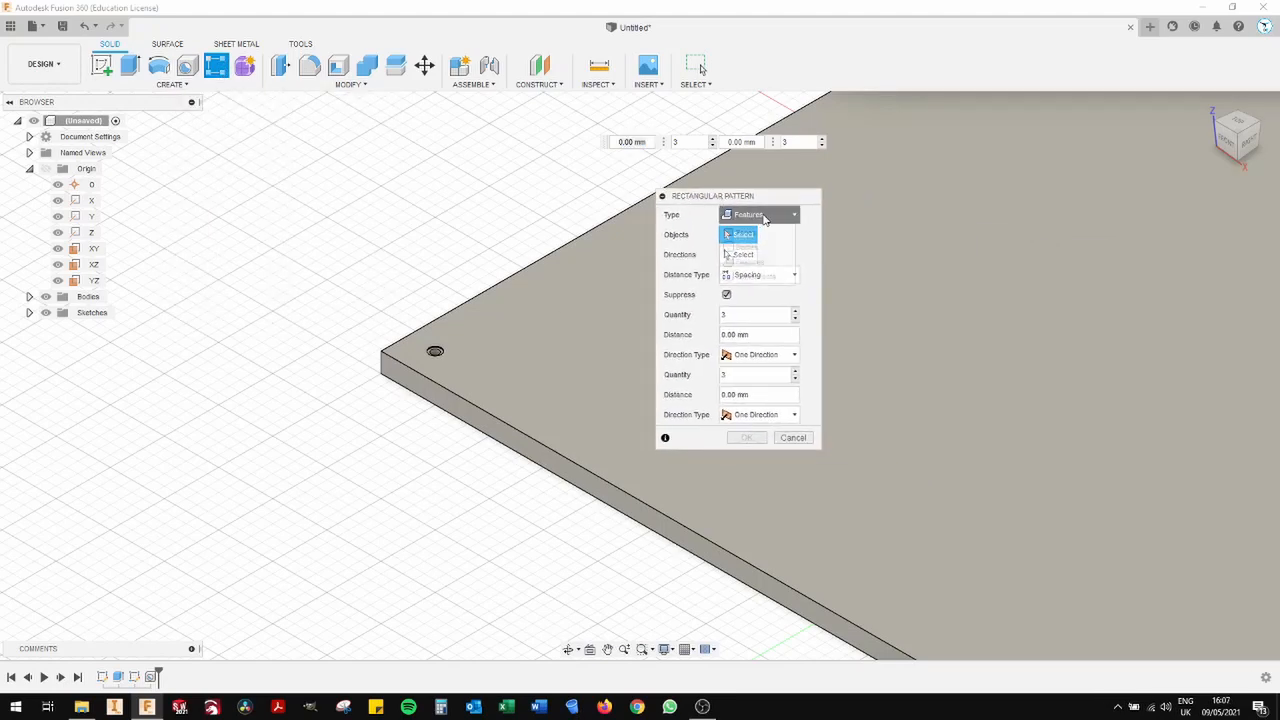
pyautogui.click(760, 262)
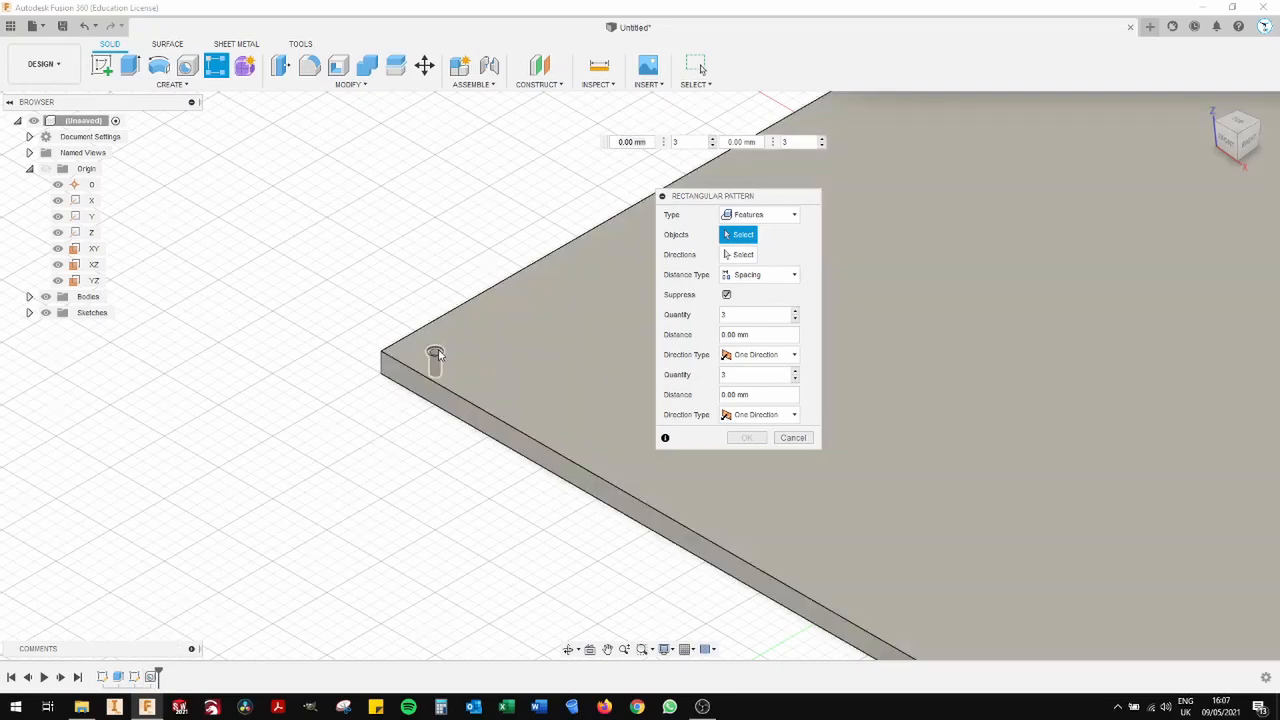
pyautogui.click(438, 355)
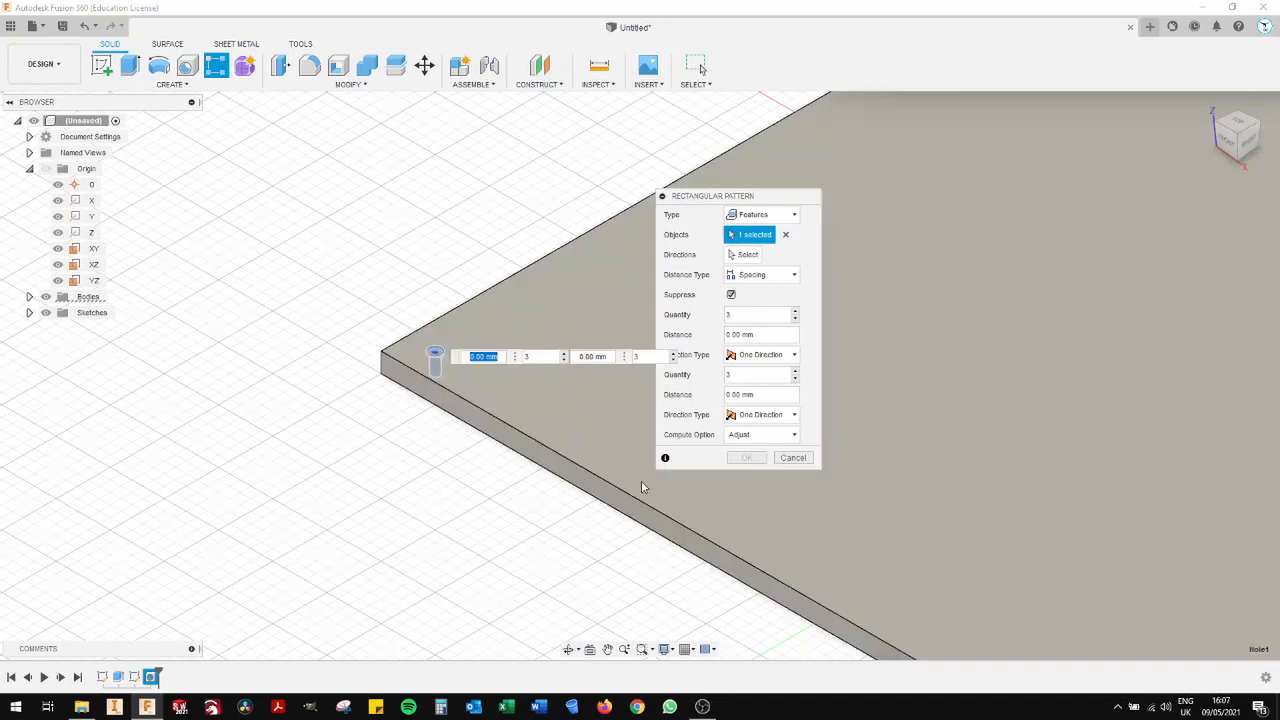
# - Use the Y axis as the pattern direction and Spacing as the distance type
pyautogui.click(745, 256)
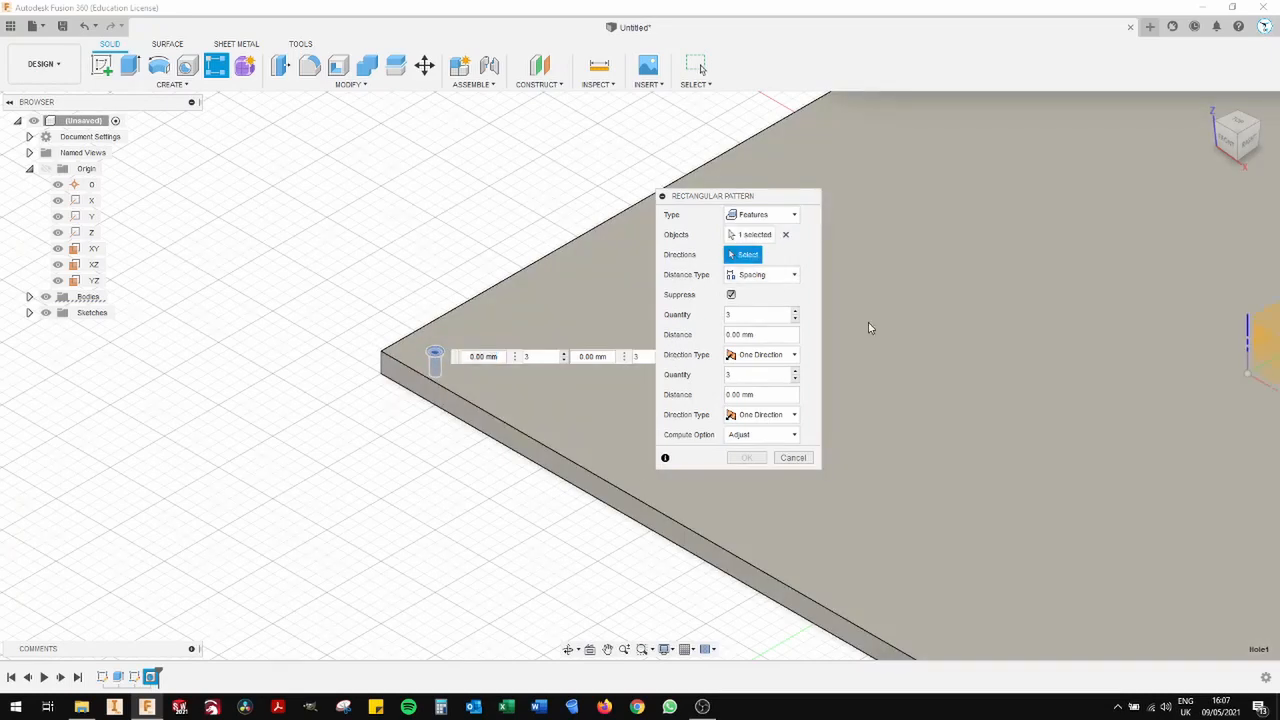
pyautogui.moveTo(1140, 366); pyautogui.dragTo(869, 336, button='middle')
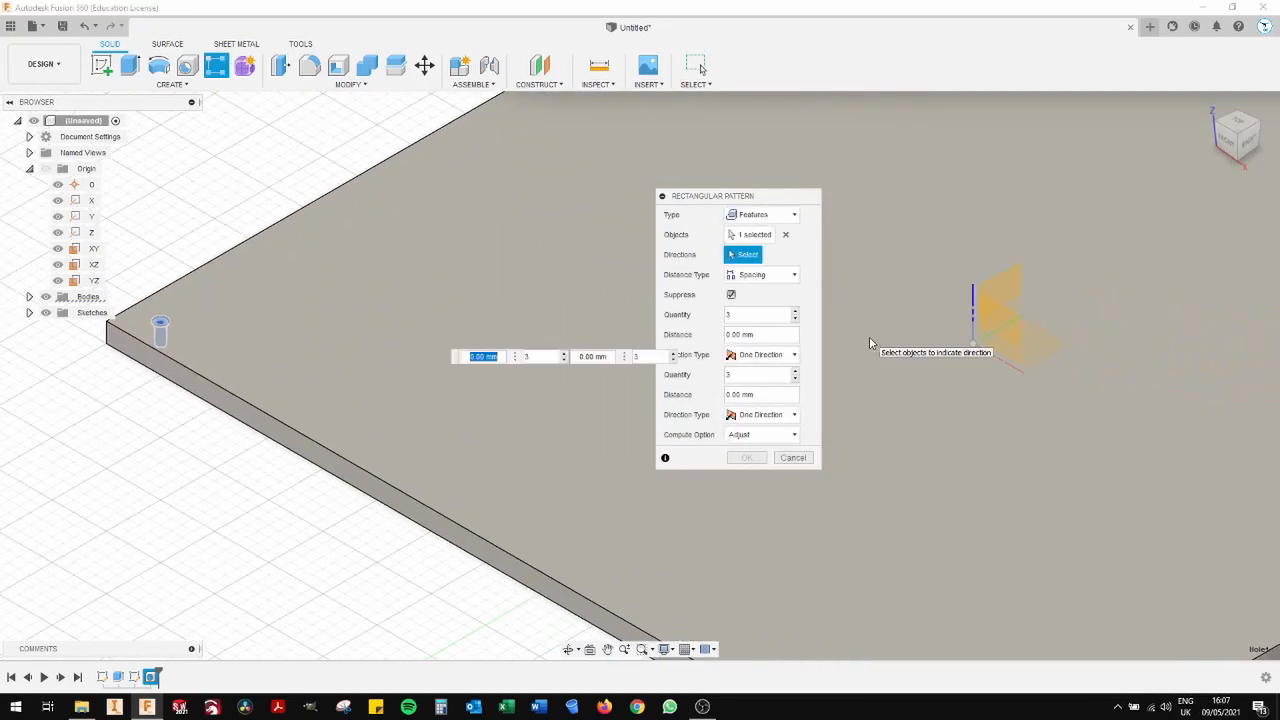
pyautogui.click(1007, 332)
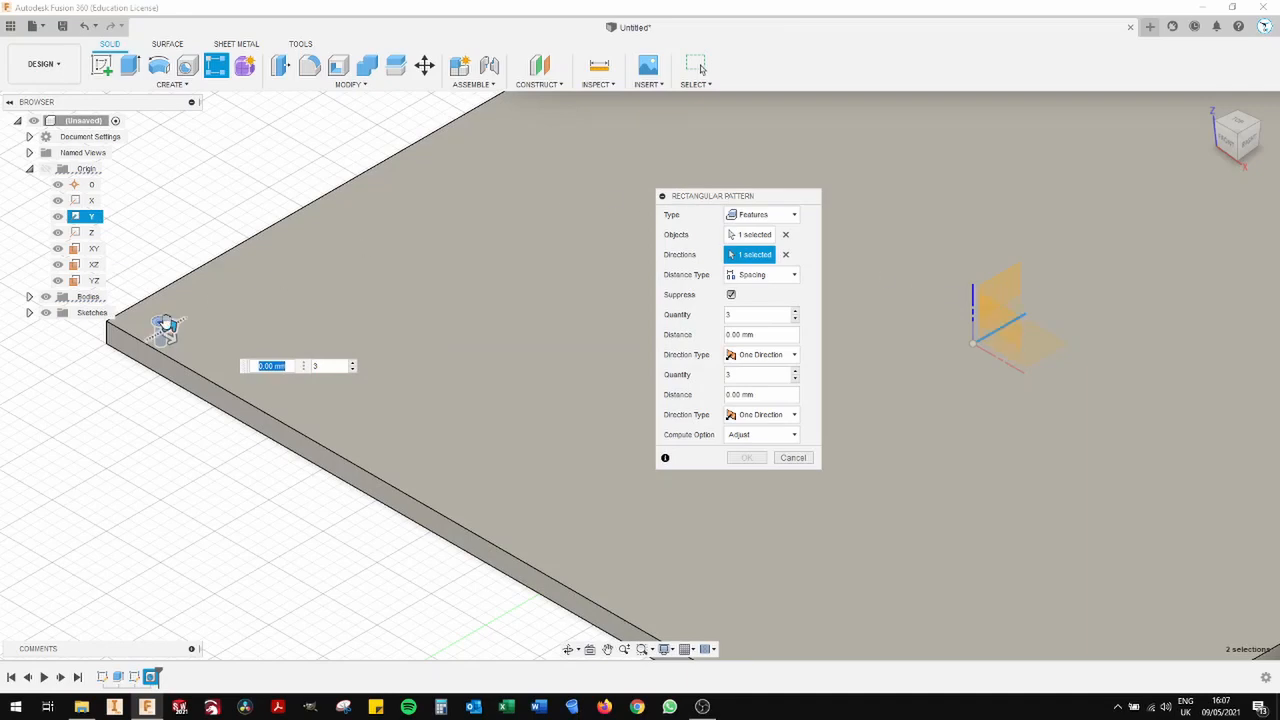
pyautogui.press('Tab')
pyautogui.click(750, 284)
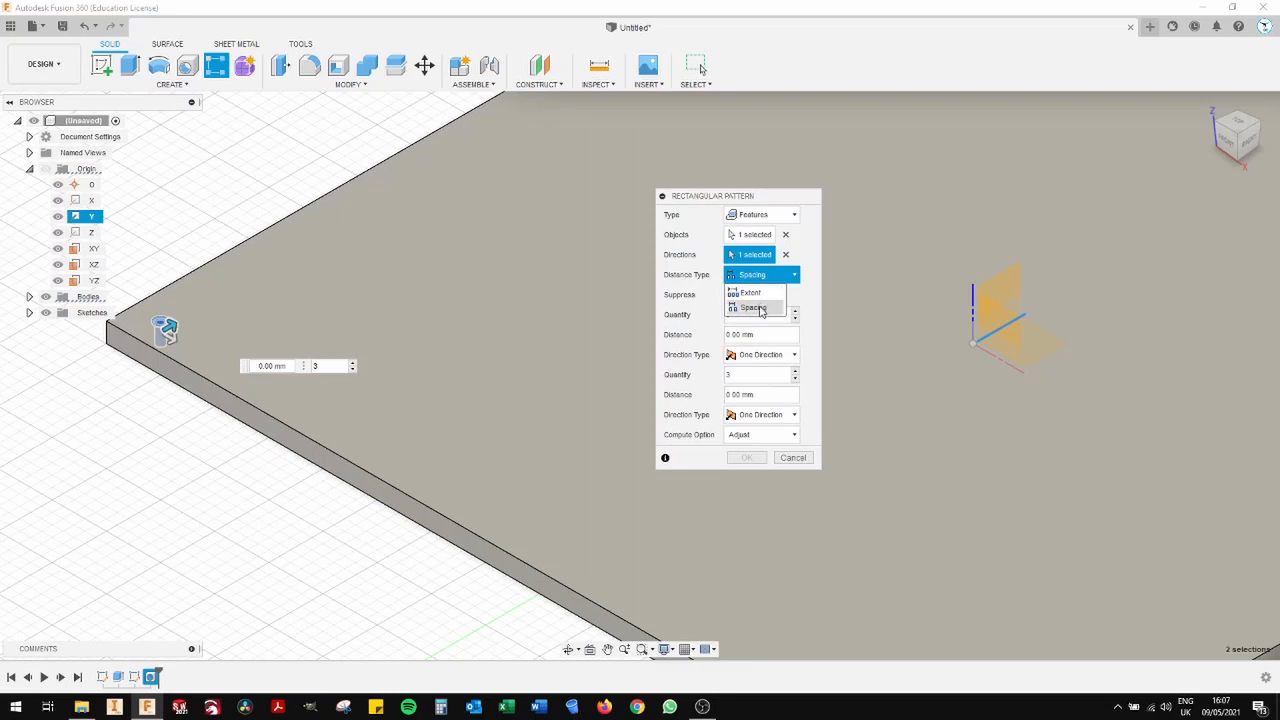
pyautogui.click(758, 308)
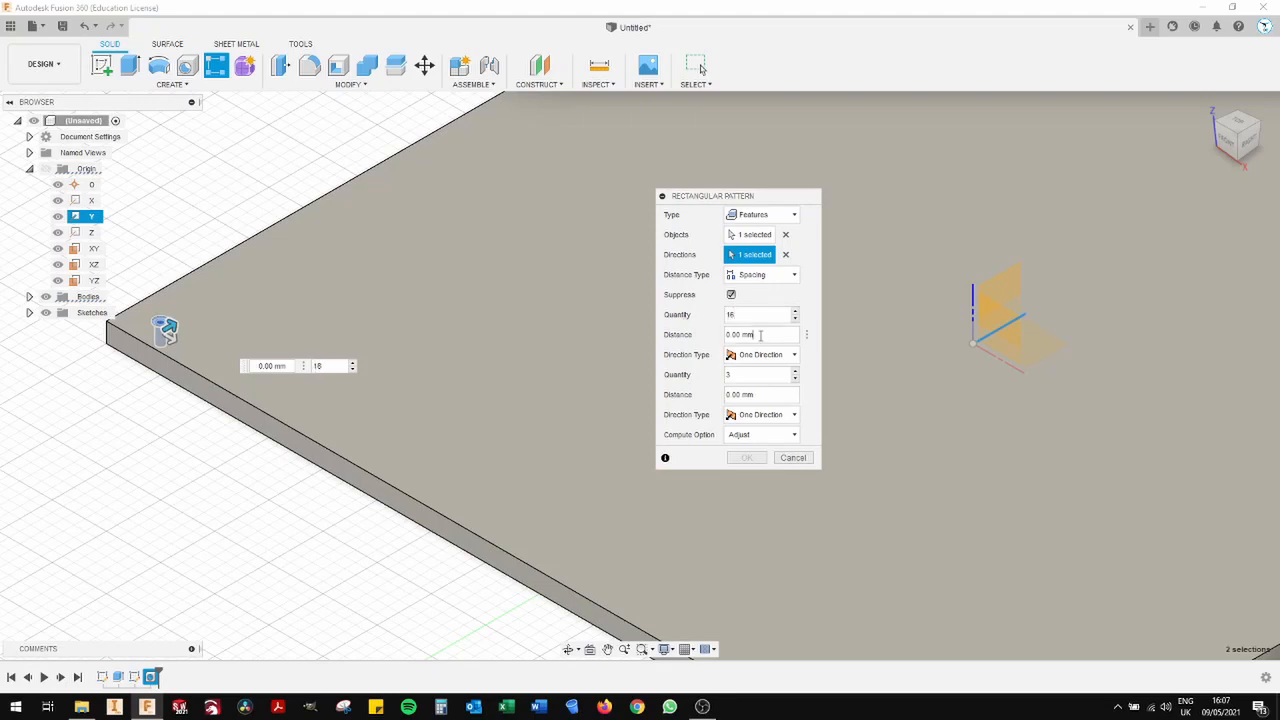
# - Set the pattern's first direction to 16 holes spaced 50 mm apart
pyautogui.moveTo(760, 335); pyautogui.dragTo(722, 341)
pyautogui.write('50')
pyautogui.scroll(-3, 532, 266)
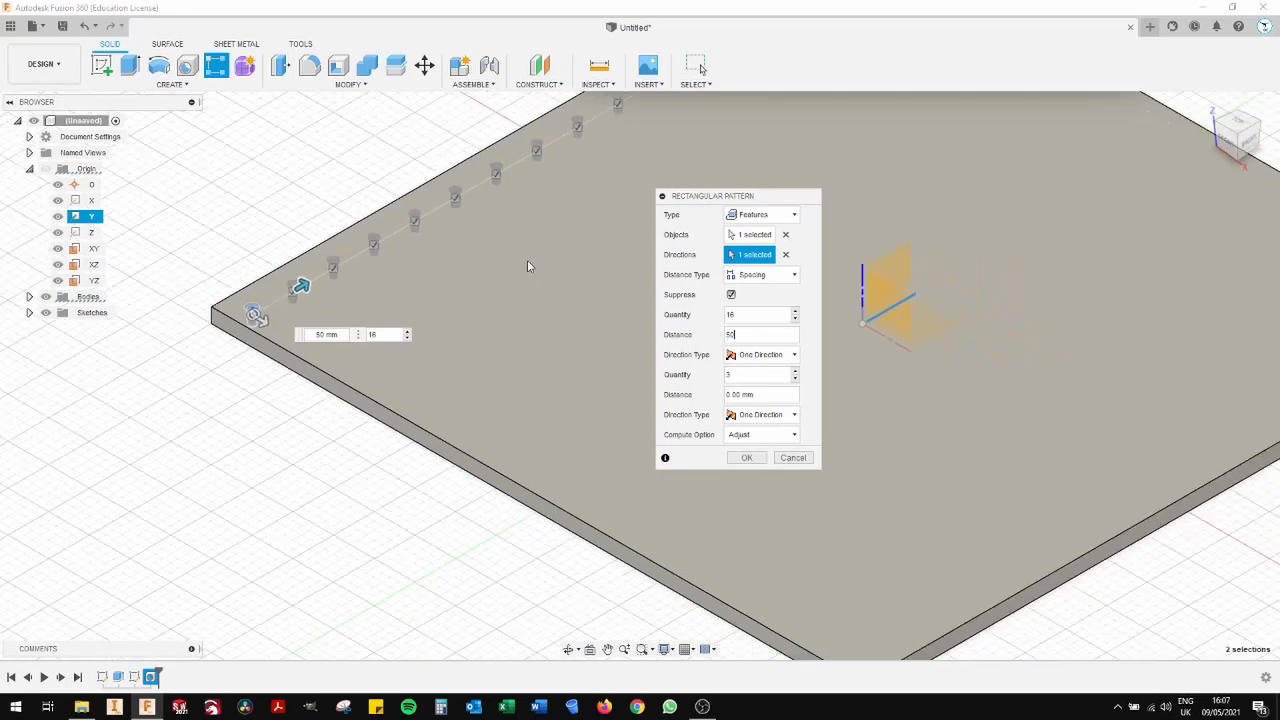
pyautogui.moveTo(584, 226); pyautogui.dragTo(546, 267, button='middle')
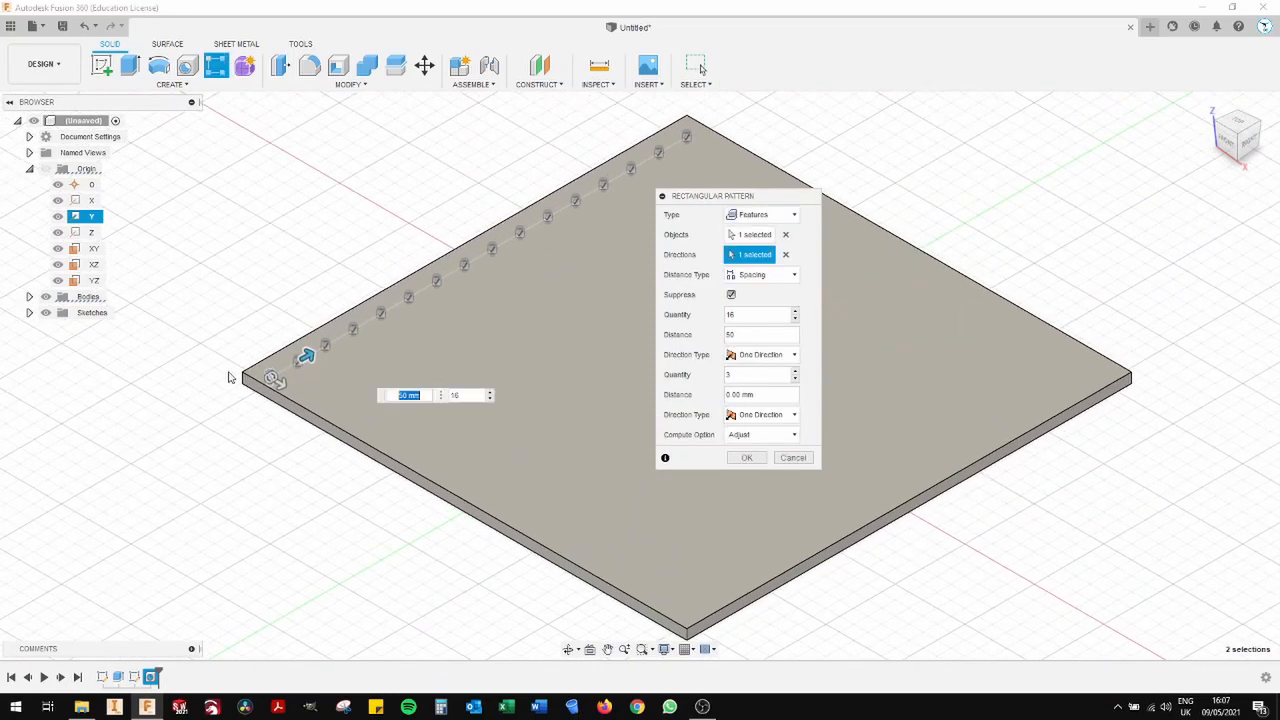
# - Set the second direction to 16 holes at 50 mm spacing and create the hole pattern
pyautogui.press('Tab')
pyautogui.write('16')
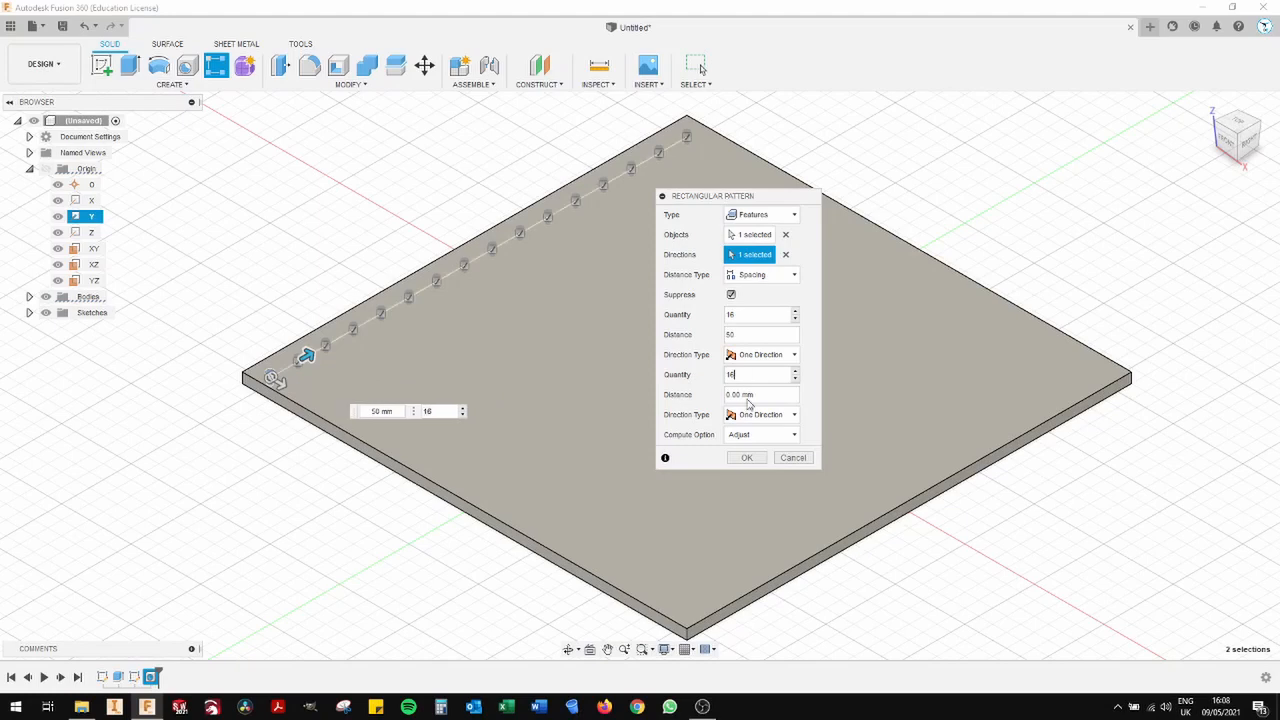
pyautogui.click(762, 395)
pyautogui.write('50')
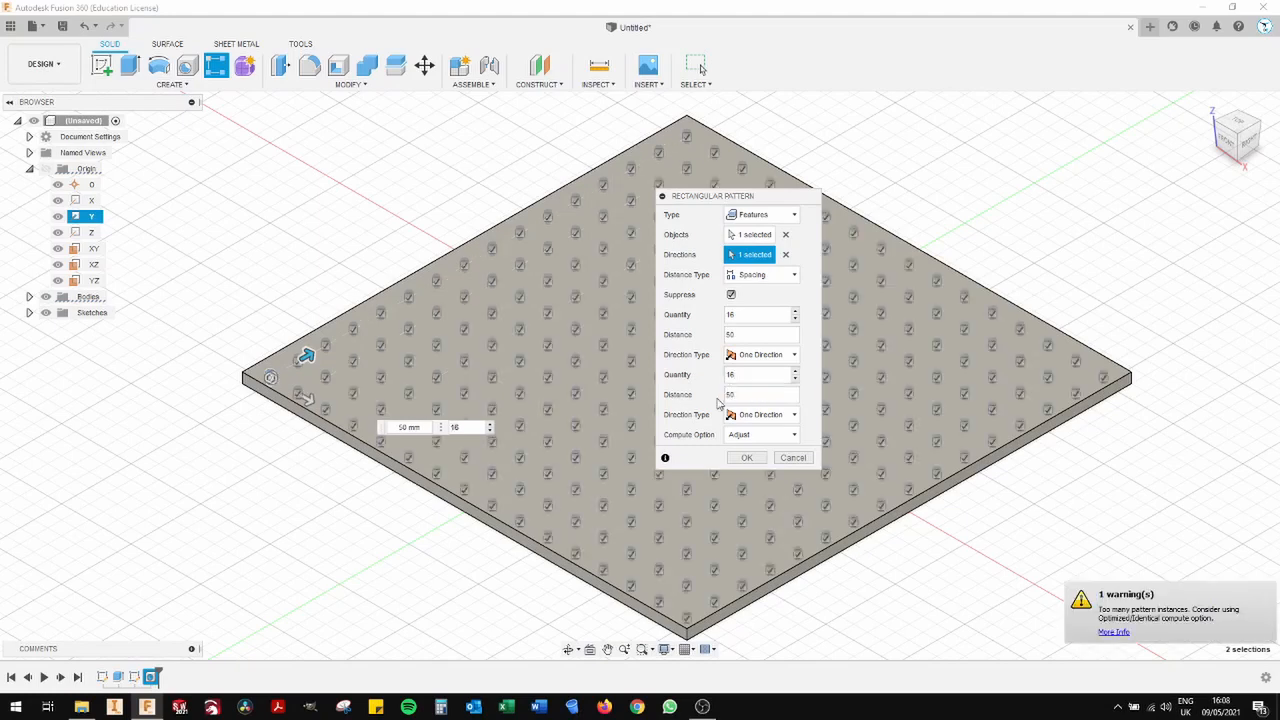
pyautogui.click(743, 458)
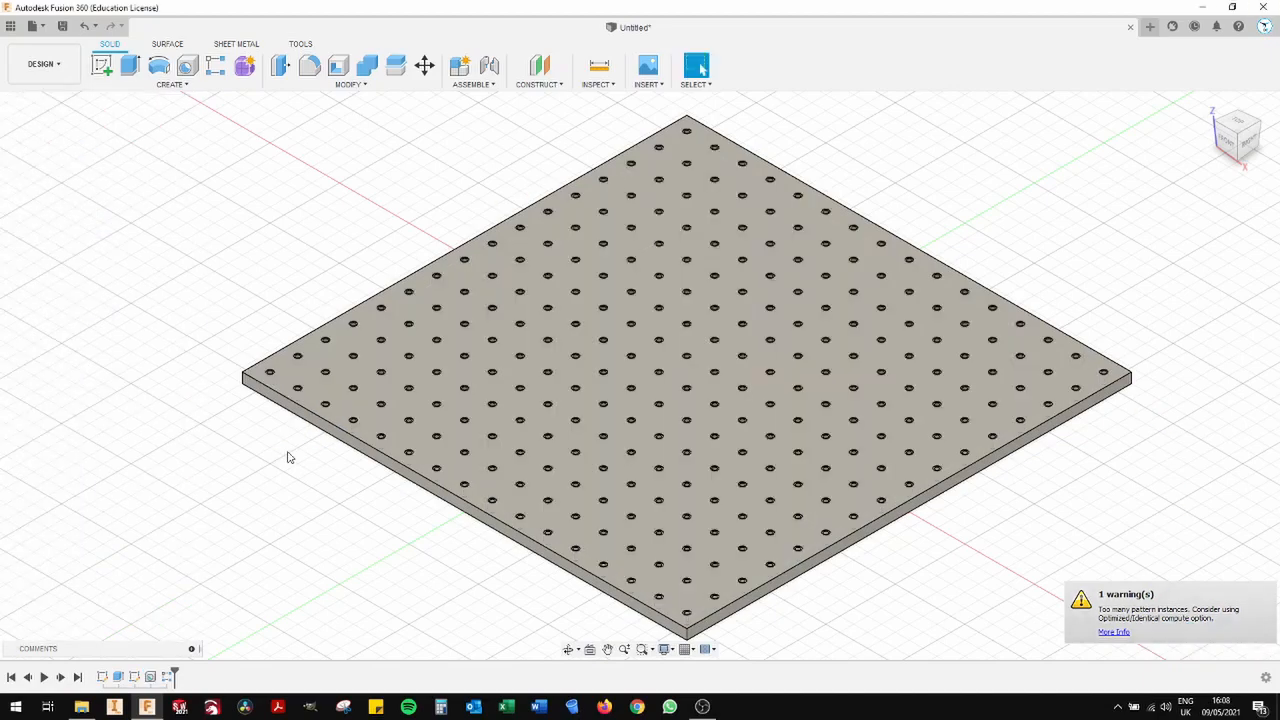
# - Switch from the Design workspace to the Manufacture workspace
pyautogui.scroll(-3, 254, 471)
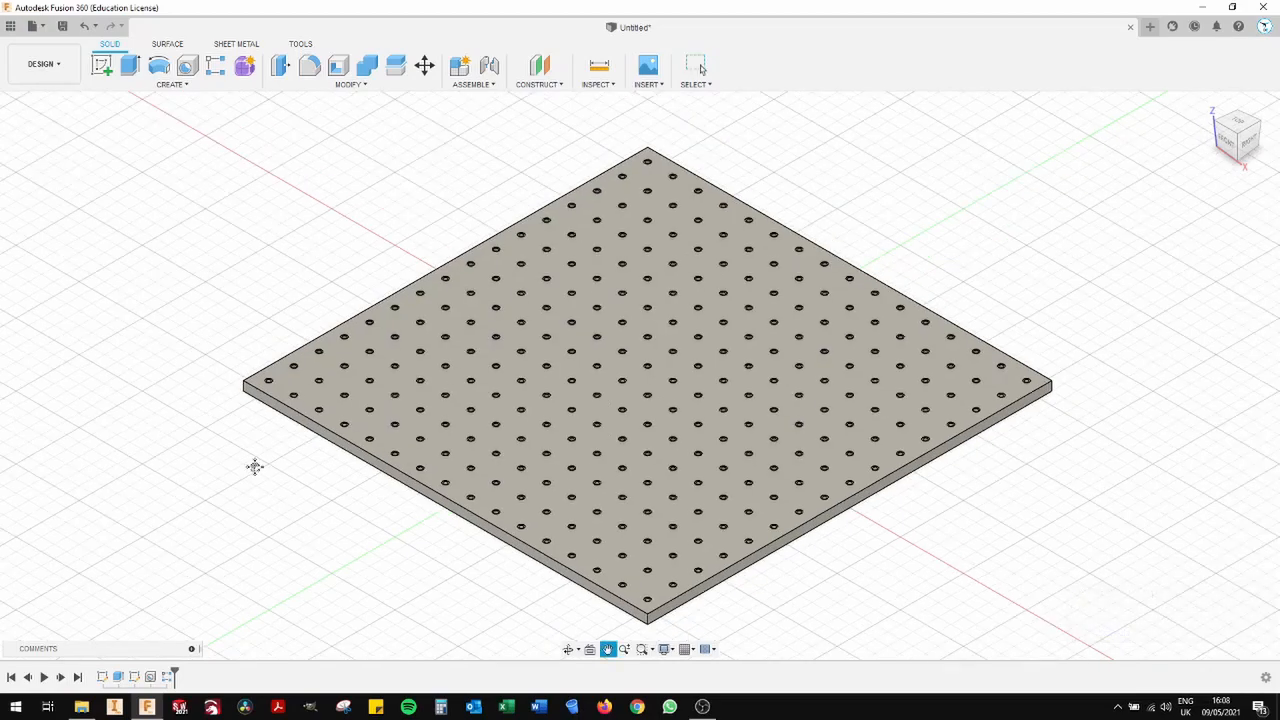
pyautogui.moveTo(254, 466); pyautogui.dragTo(317, 451, button='middle')
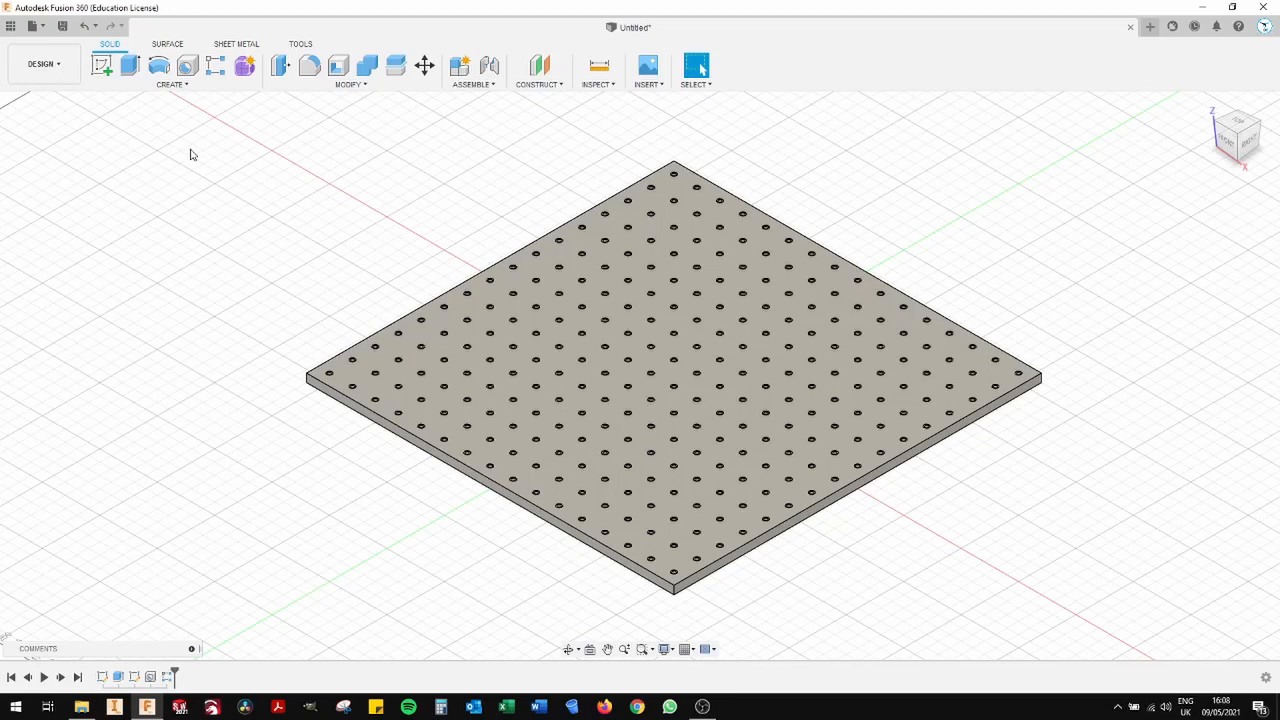
pyautogui.click(70, 73)
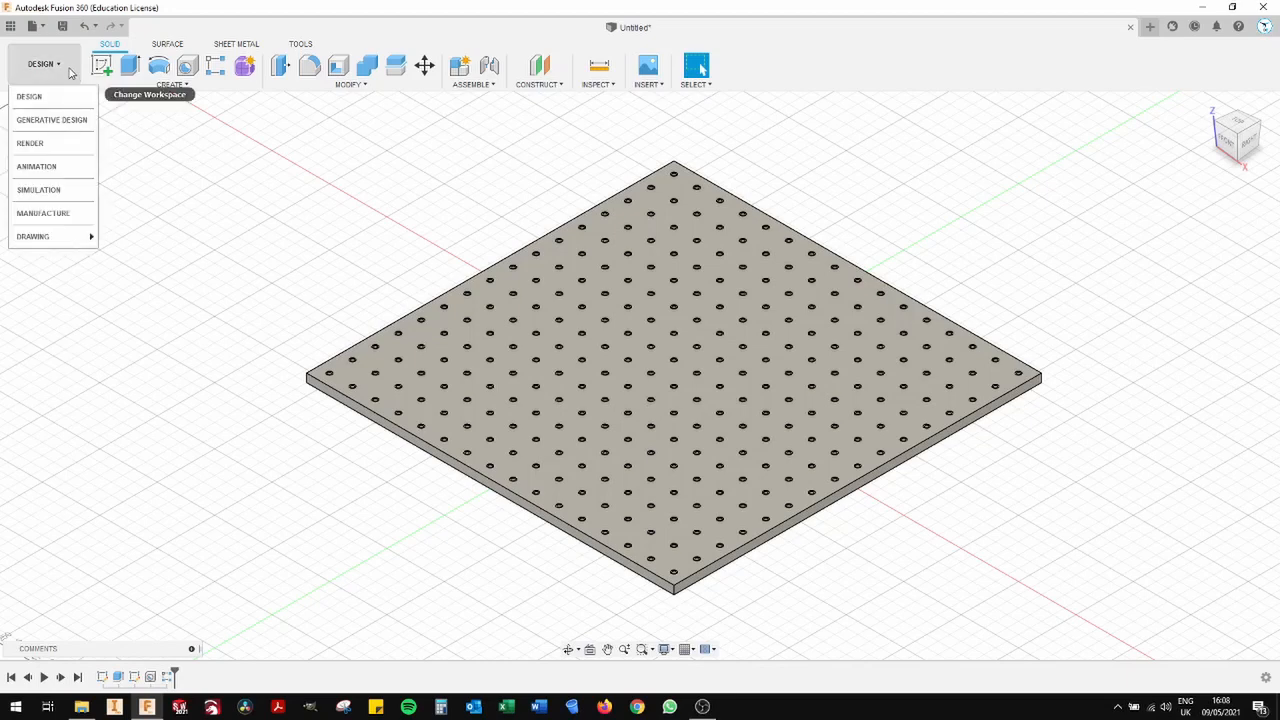
pyautogui.click(40, 213)
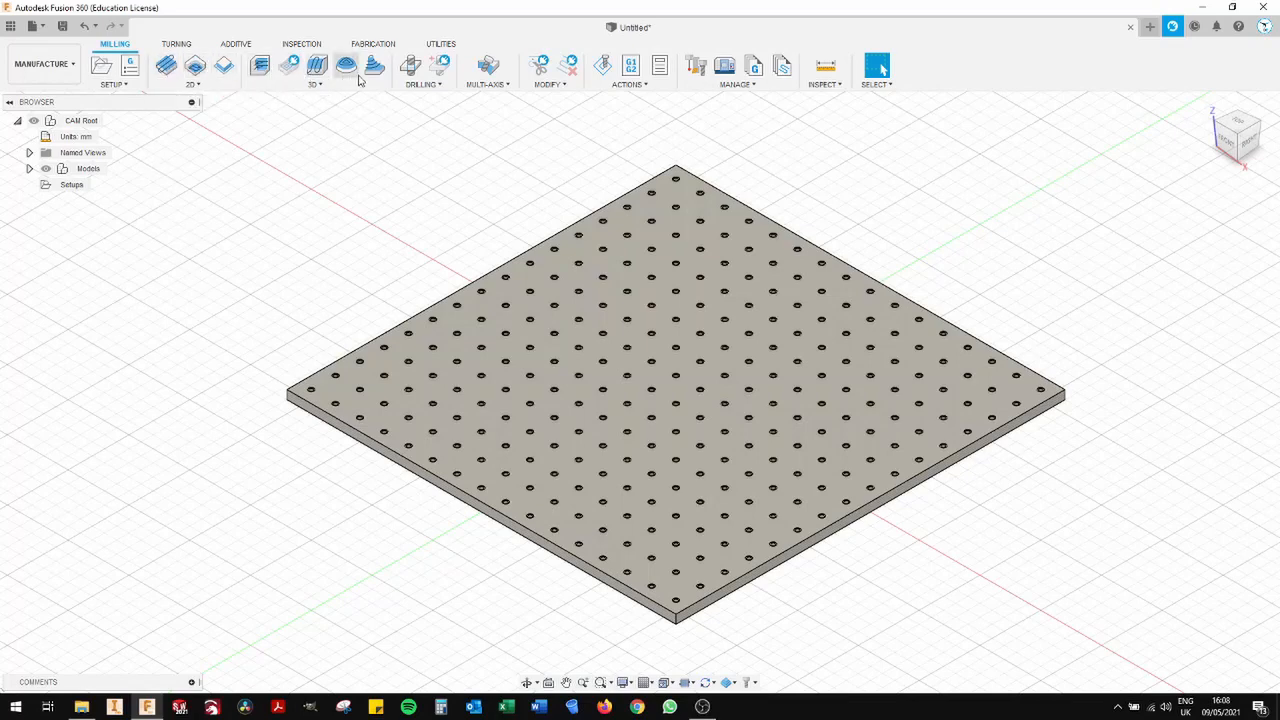
pyautogui.click(200, 85)
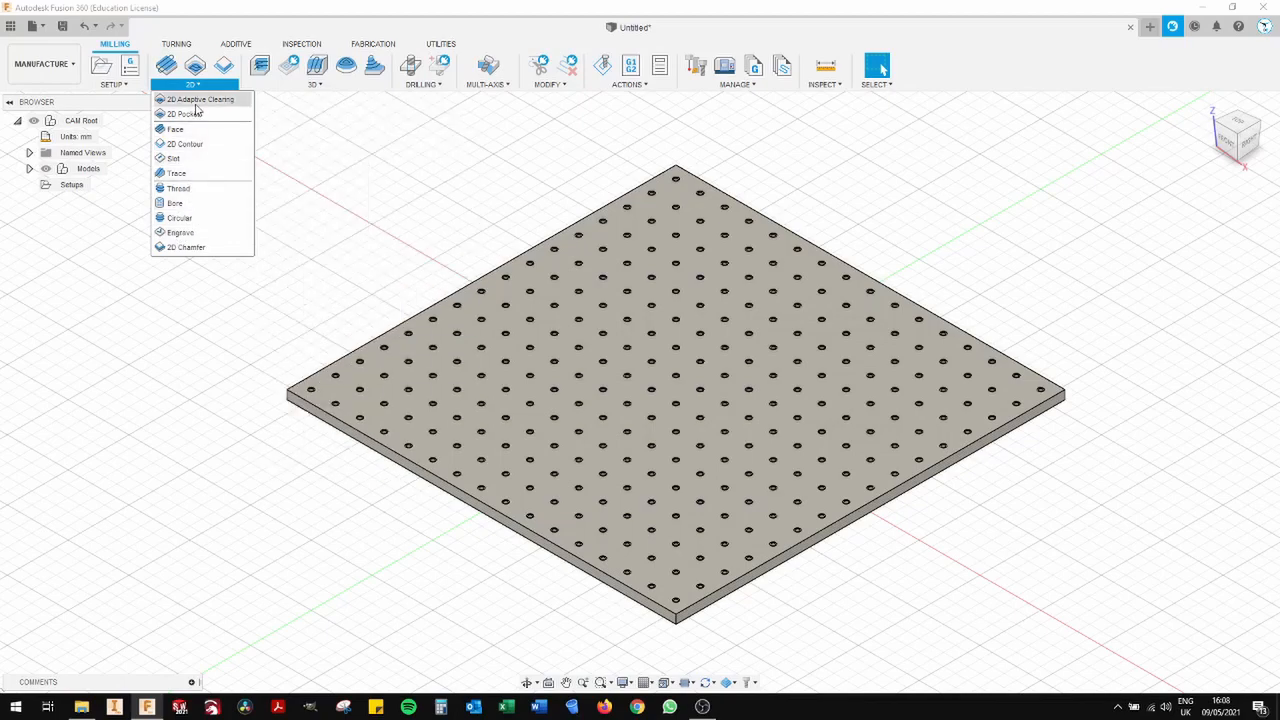
pyautogui.click(285, 85)
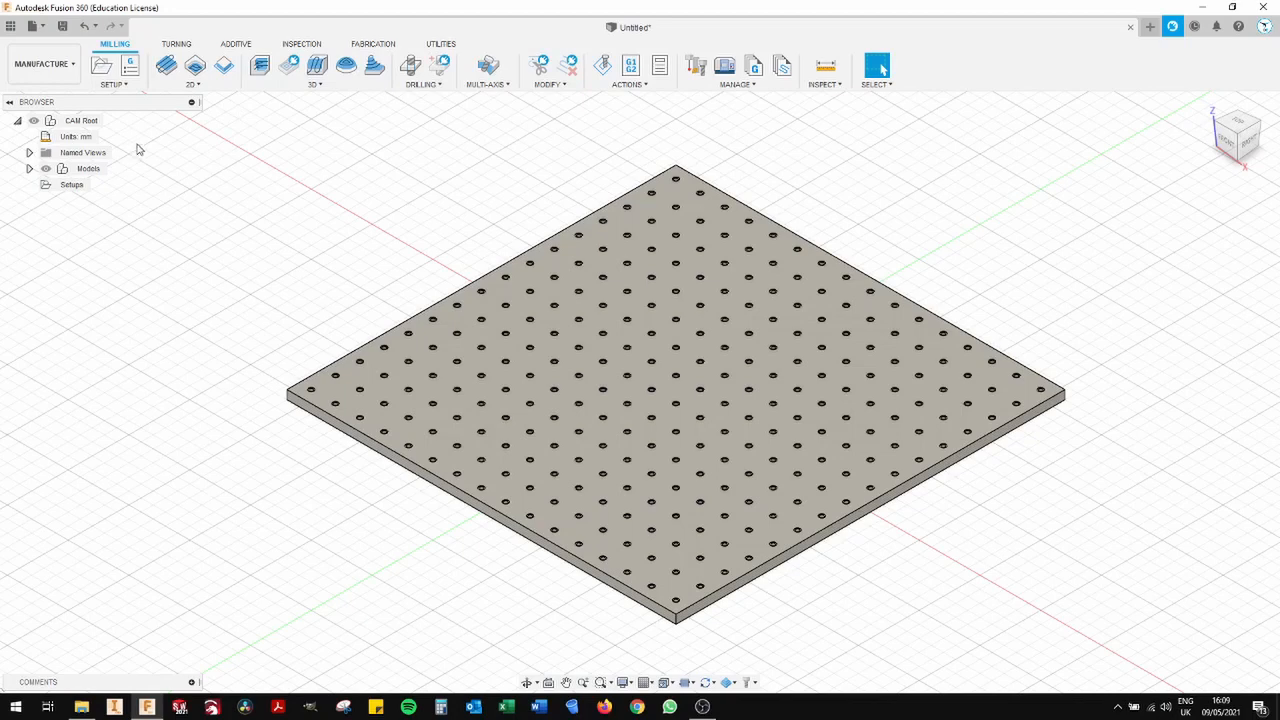
# - Create a new milling setup and assign the Autodesk Generic 3-axis machine from the local machine library
pyautogui.click(126, 85)
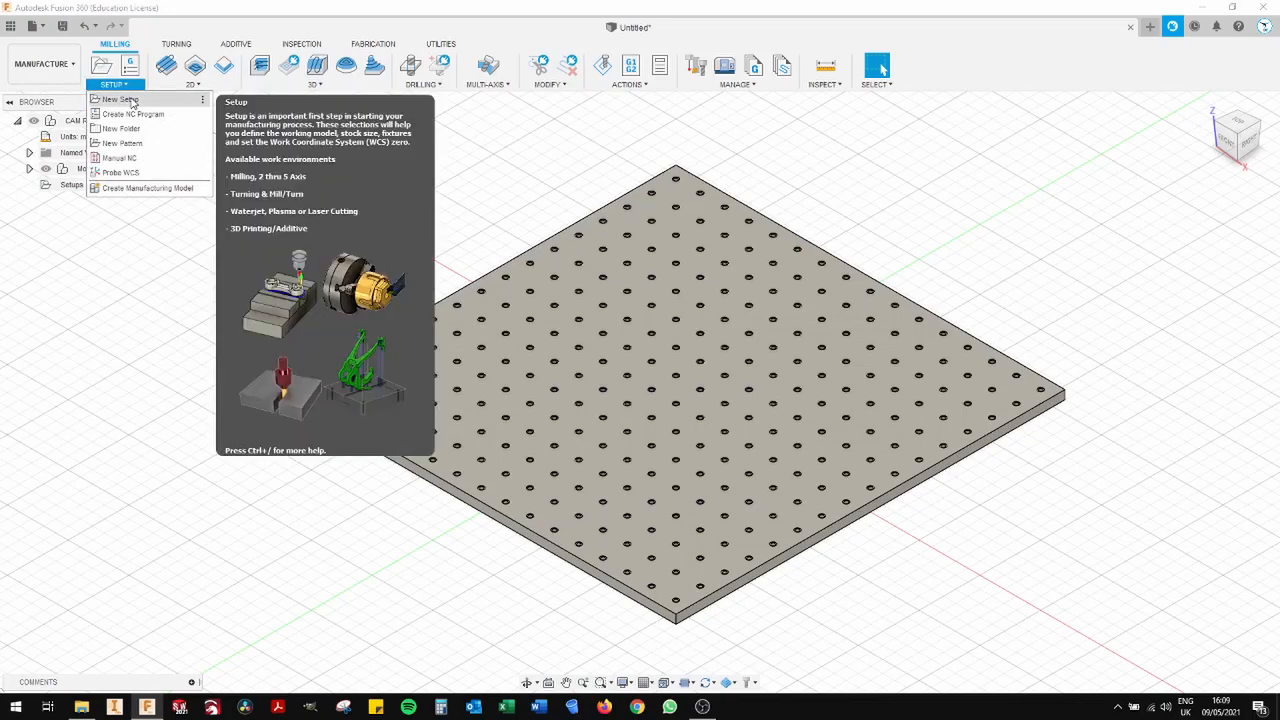
pyautogui.click(131, 101)
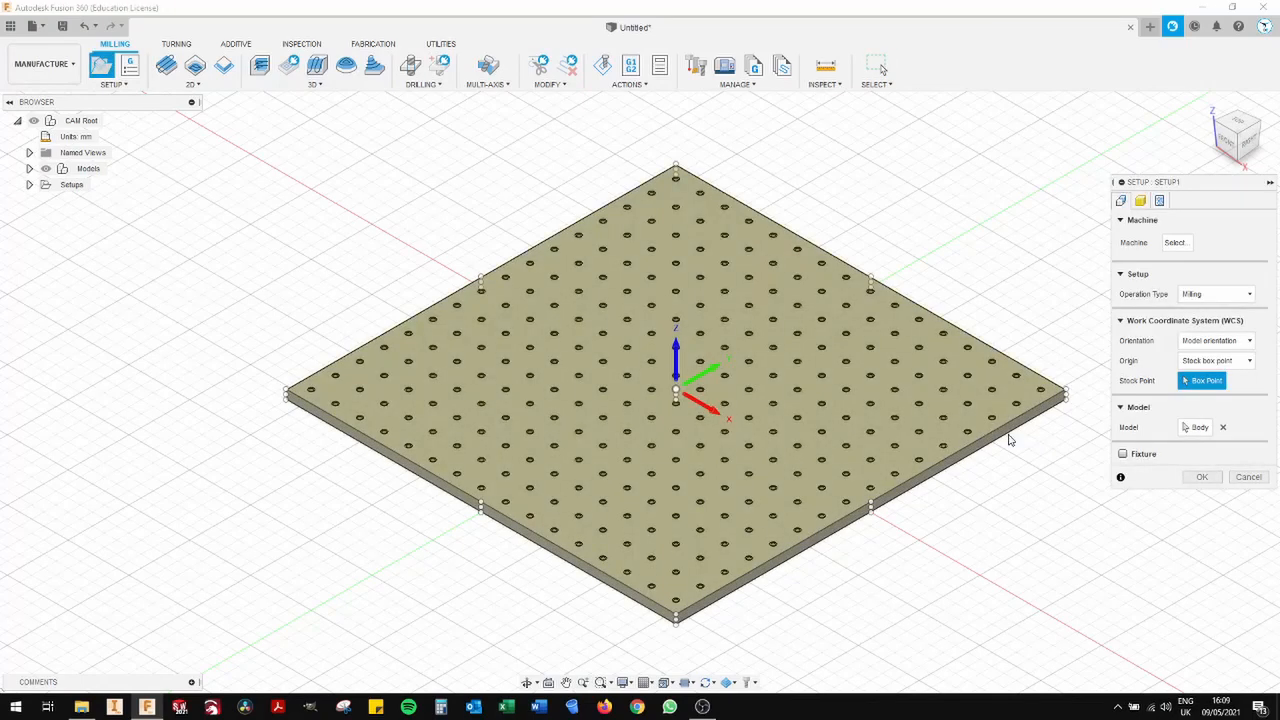
pyautogui.moveTo(1210, 188); pyautogui.dragTo(995, 219)
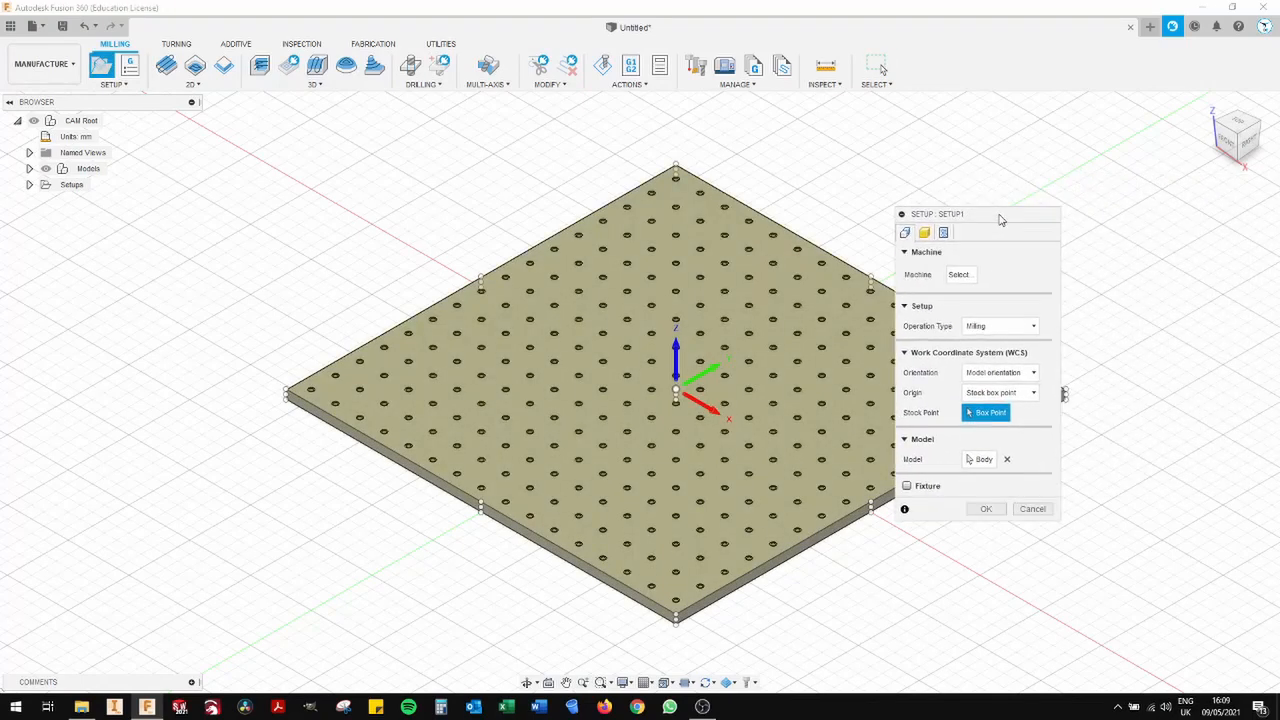
pyautogui.click(960, 275)
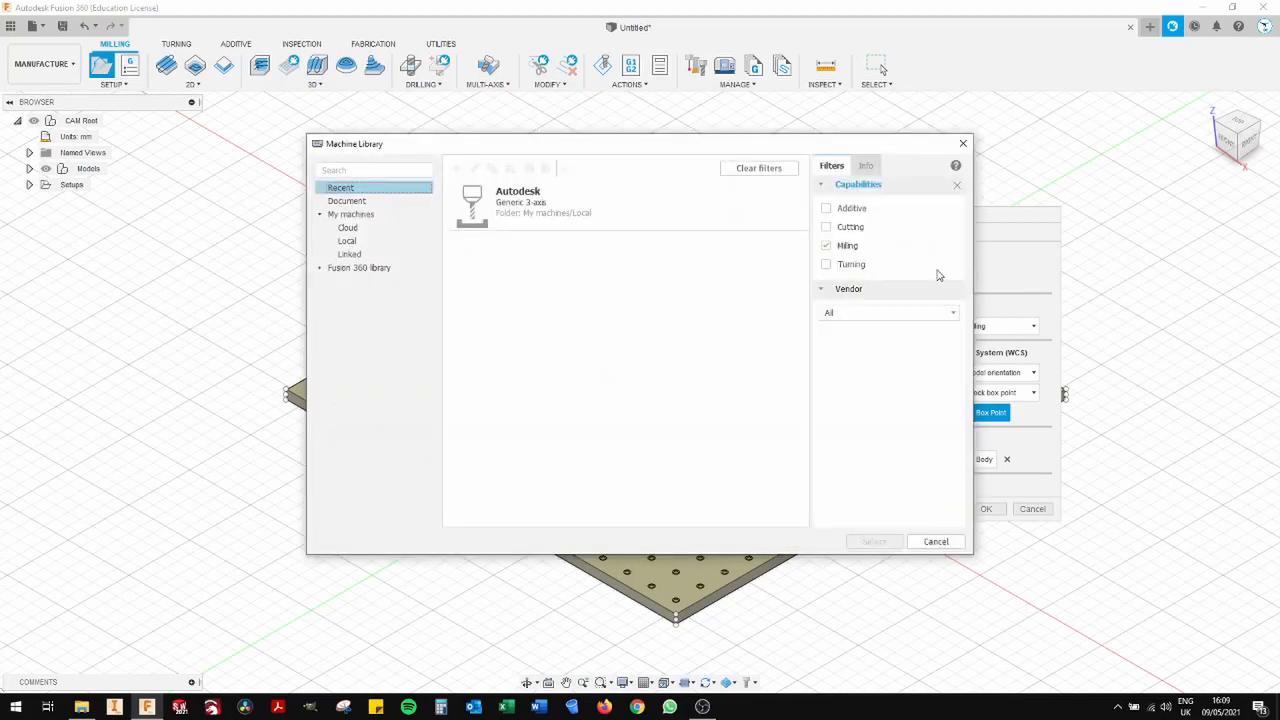
pyautogui.click(347, 241)
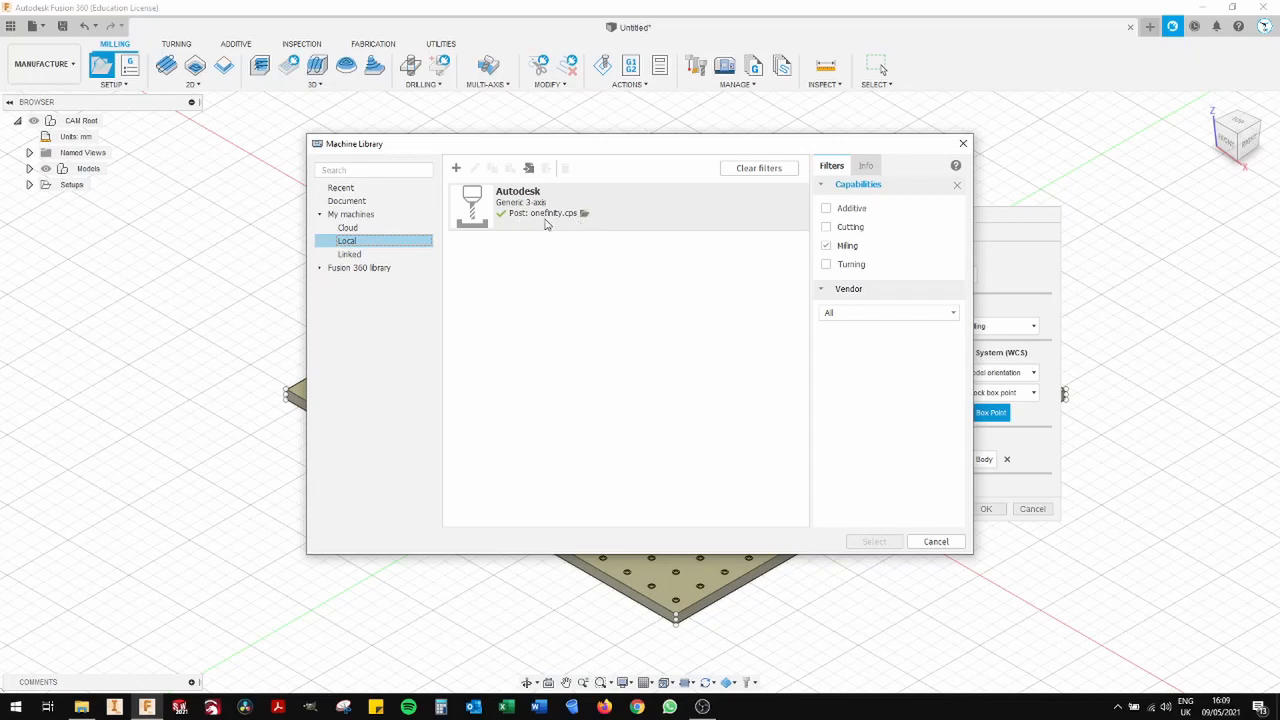
pyautogui.doubleClick(588, 208)
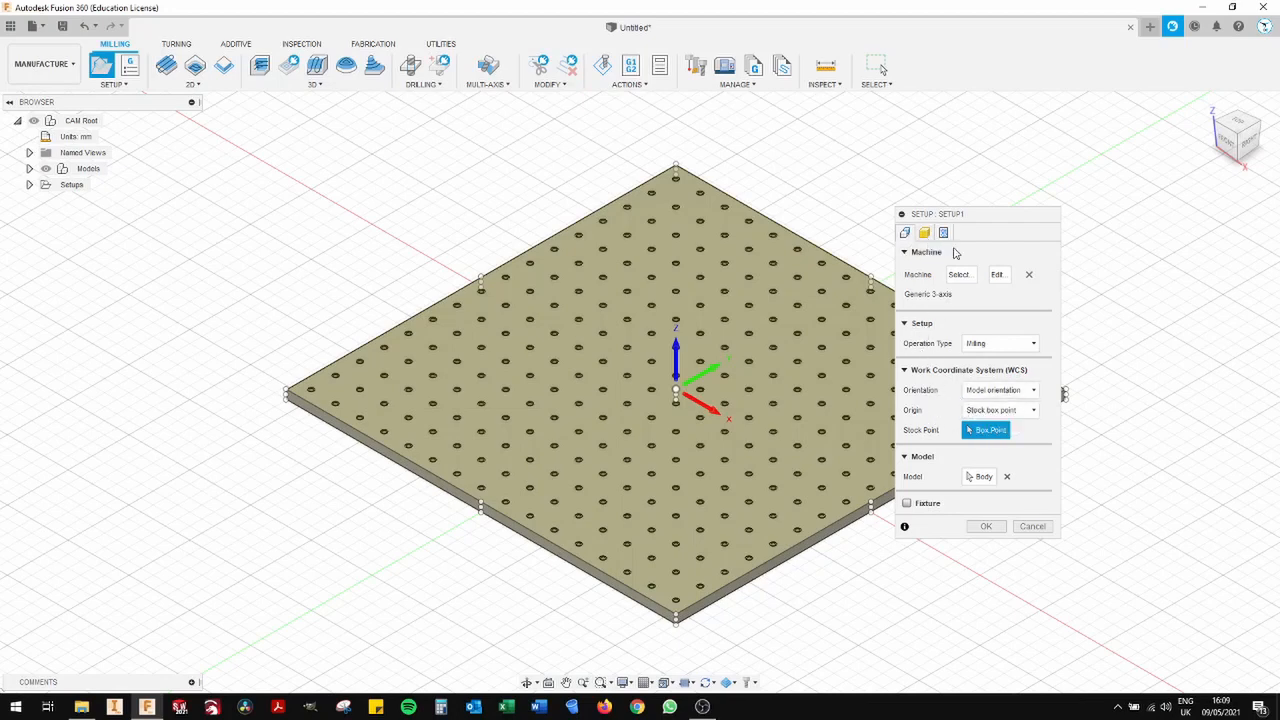
# - Compare corner and edge stock box points for the work origin, then set it at the centre of the stock's top face
pyautogui.moveTo(969, 222); pyautogui.dragTo(1043, 182)
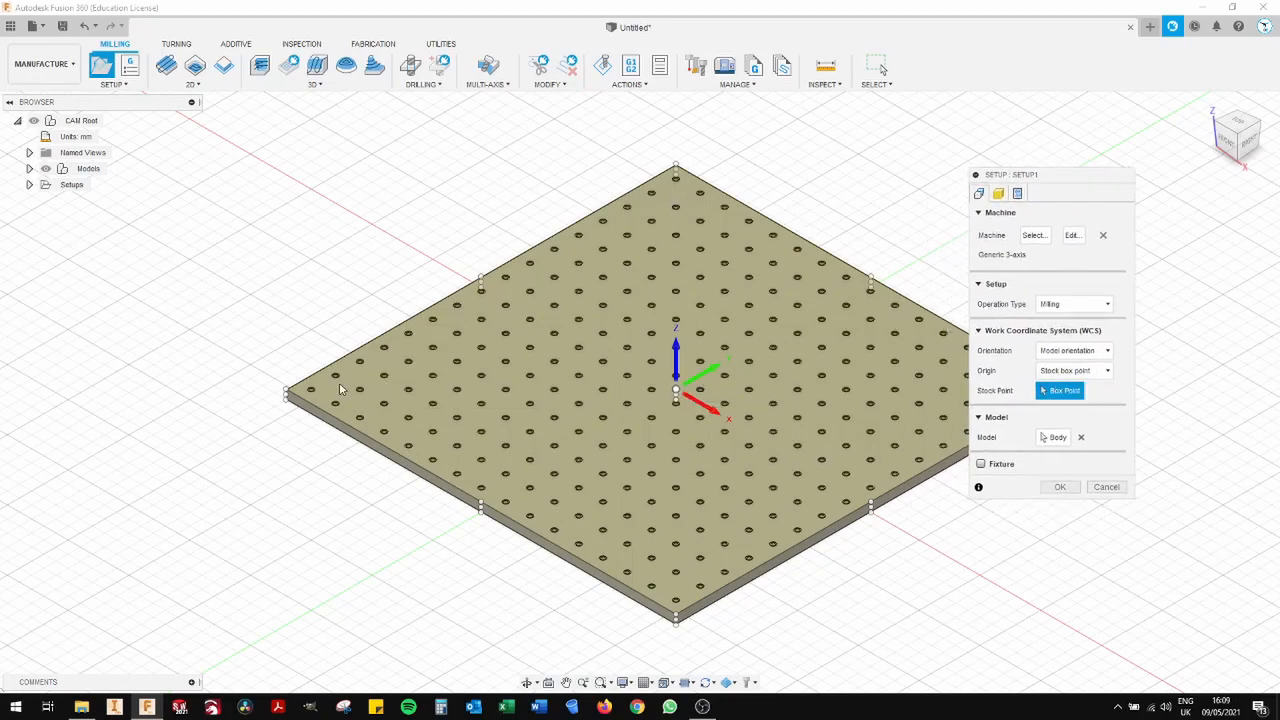
pyautogui.click(286, 392)
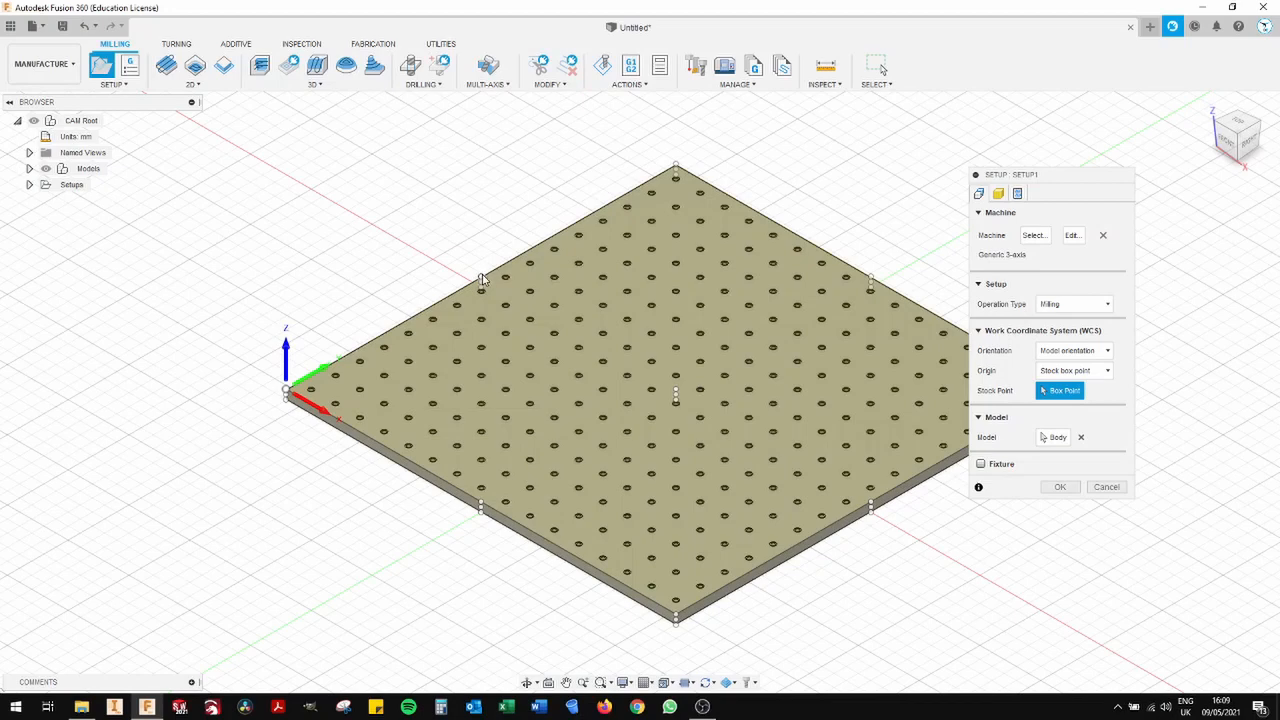
pyautogui.click(480, 279)
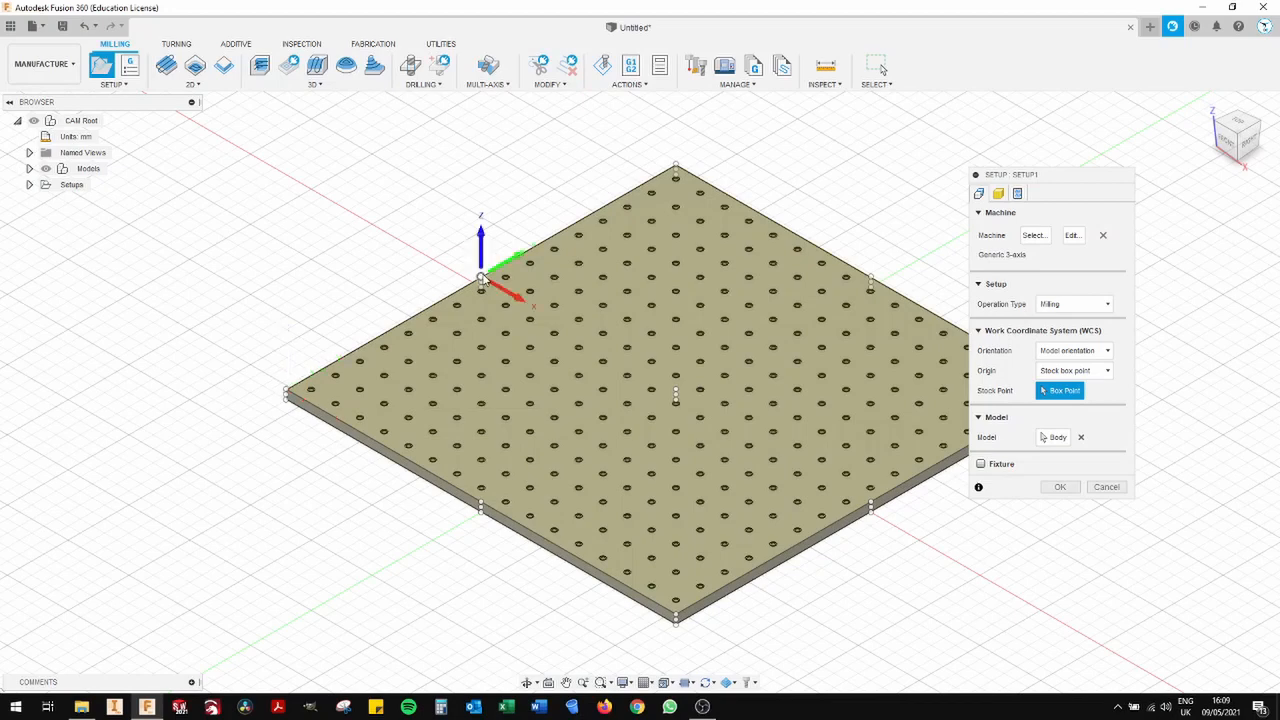
pyautogui.click(676, 166)
pyautogui.click(286, 396)
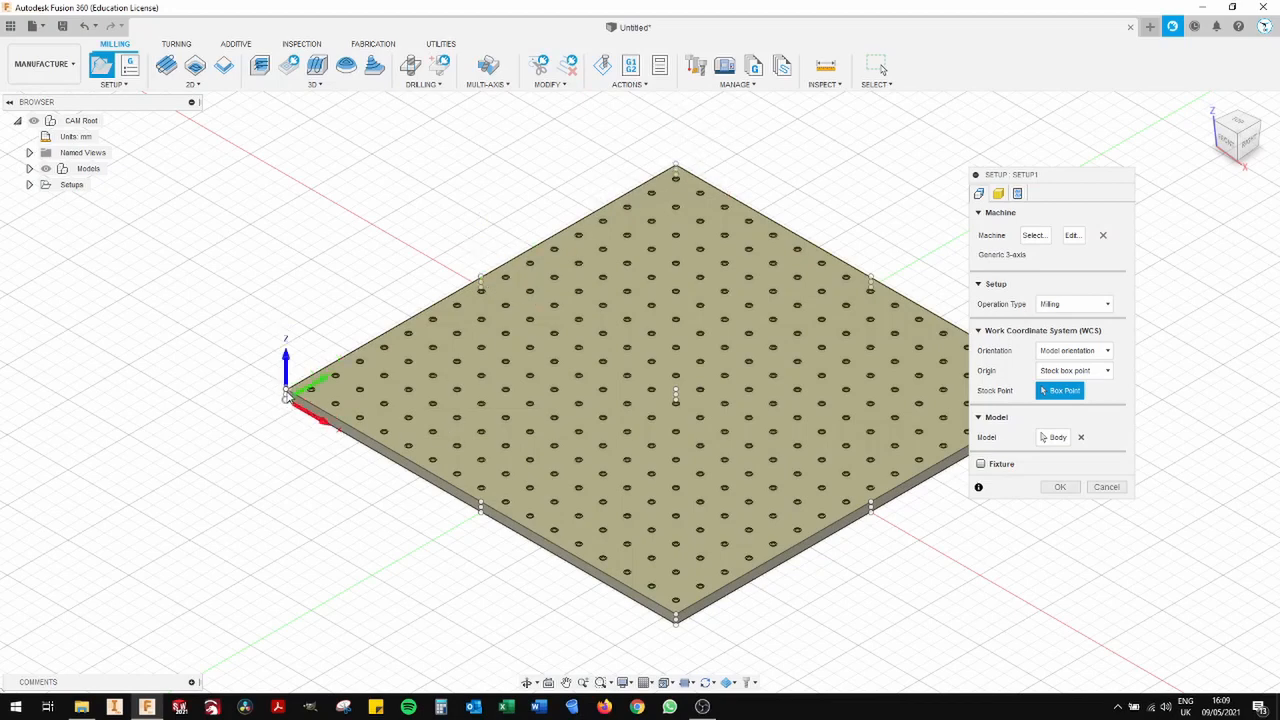
pyautogui.click(676, 390)
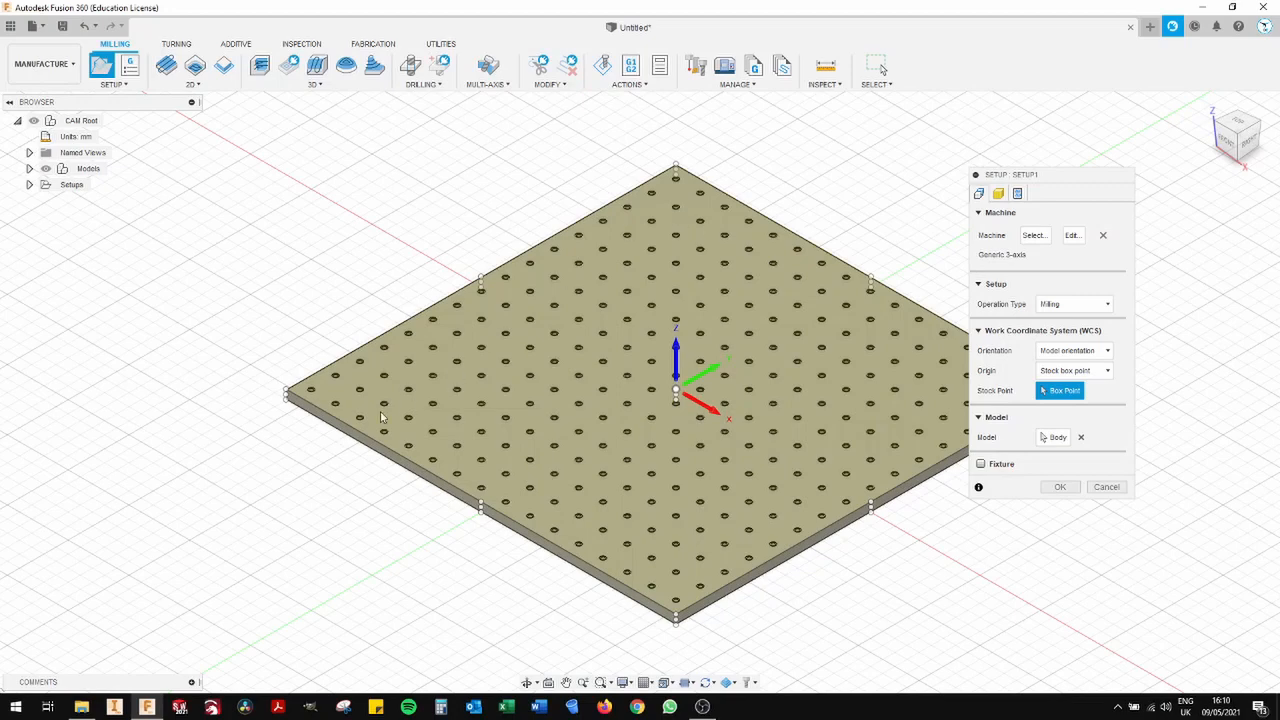
# - Set the setup's stock side offset to 7 mm
pyautogui.click(1000, 194)
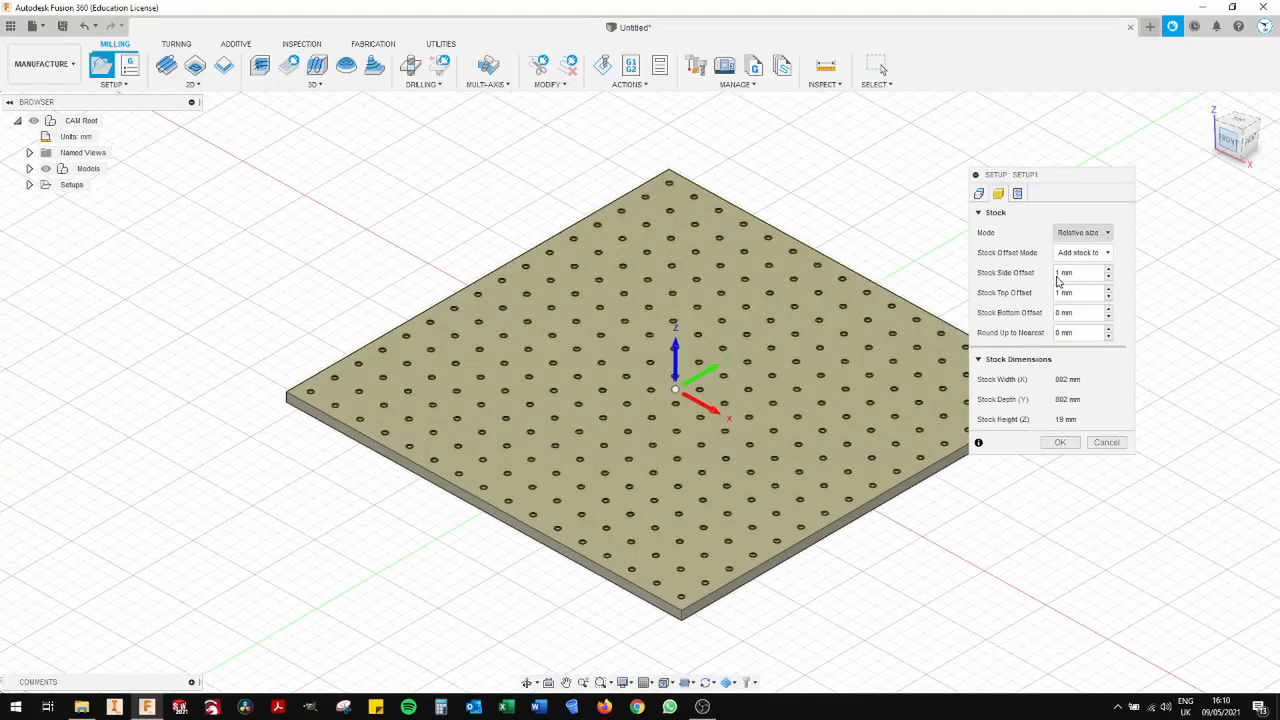
pyautogui.scroll(4, 908, 431)
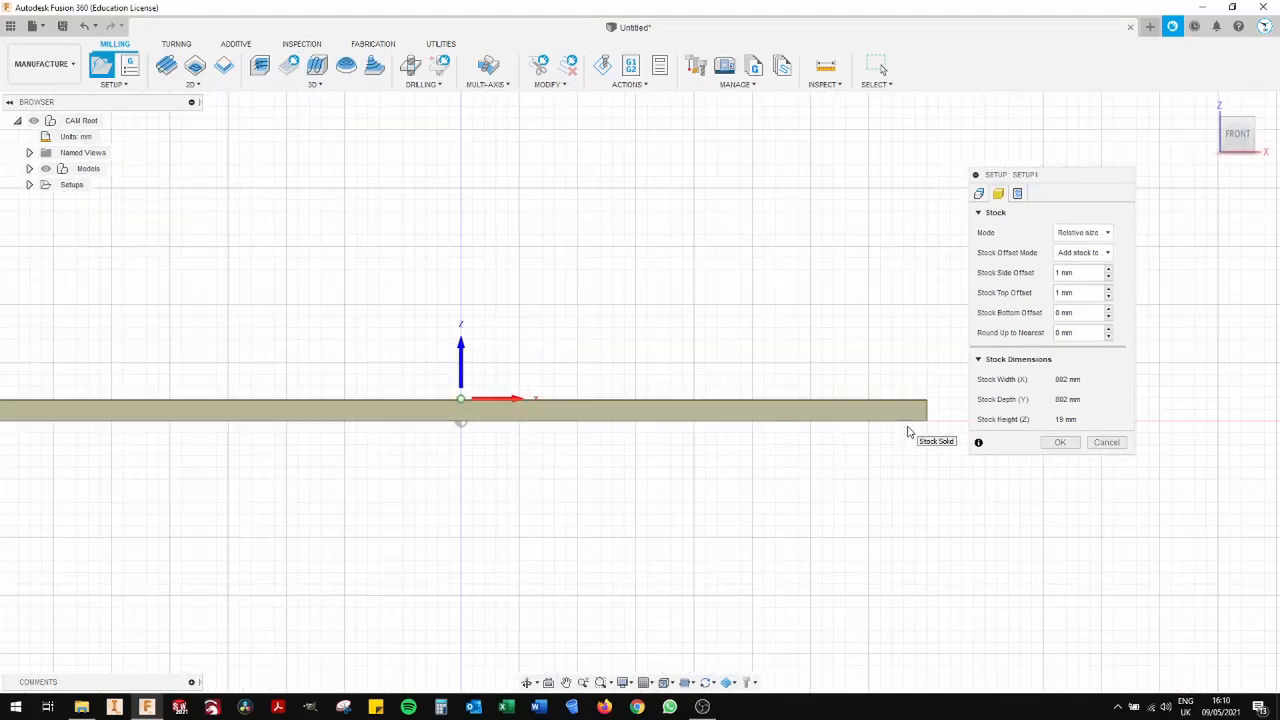
pyautogui.moveTo(954, 460); pyautogui.dragTo(794, 457, button='middle')
pyautogui.scroll(3, 797, 455)
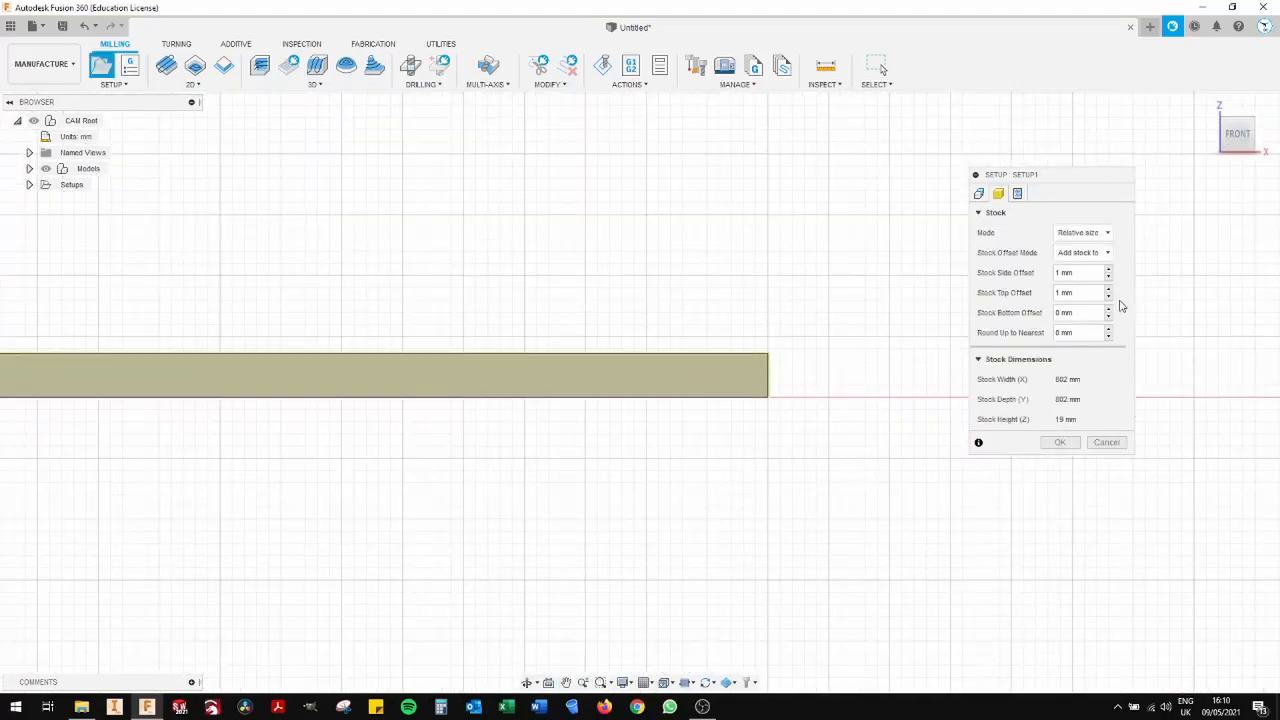
pyautogui.click(1109, 269)
pyautogui.click(1109, 269)
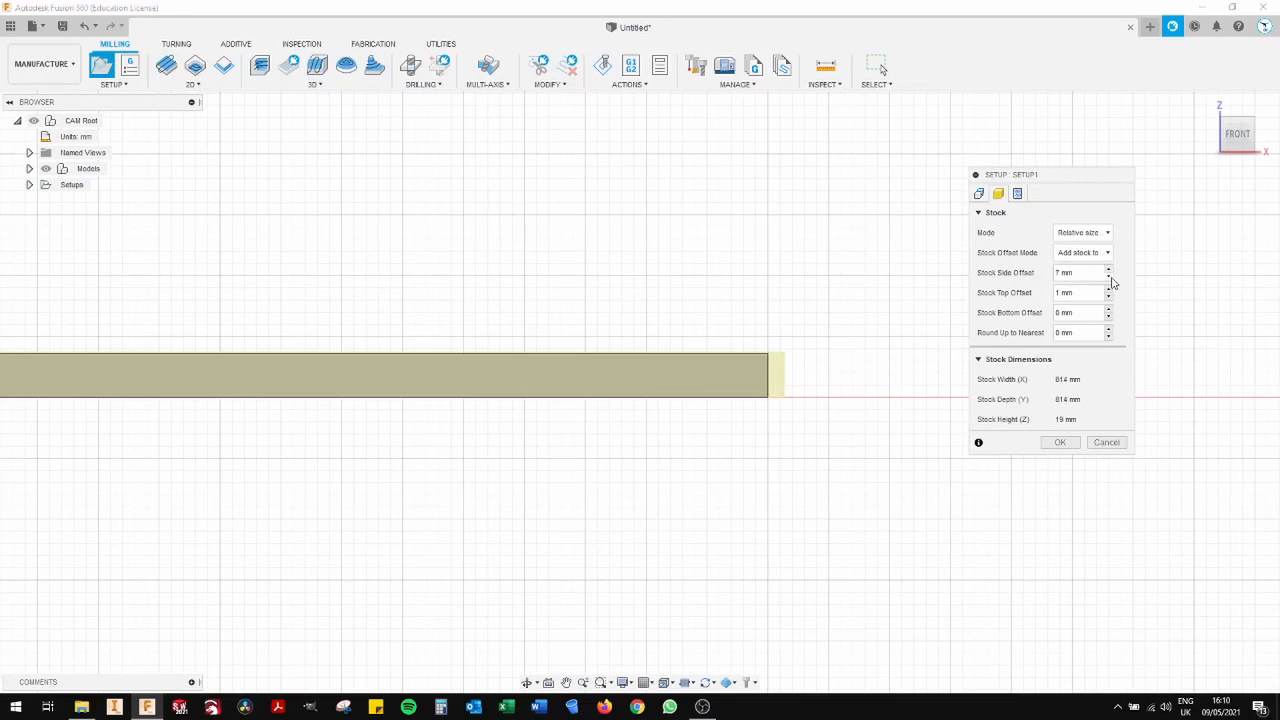
# - Set the setup's stock top offset to 7 mm
pyautogui.click(1108, 289)
pyautogui.click(1108, 289)
pyautogui.click(1108, 290)
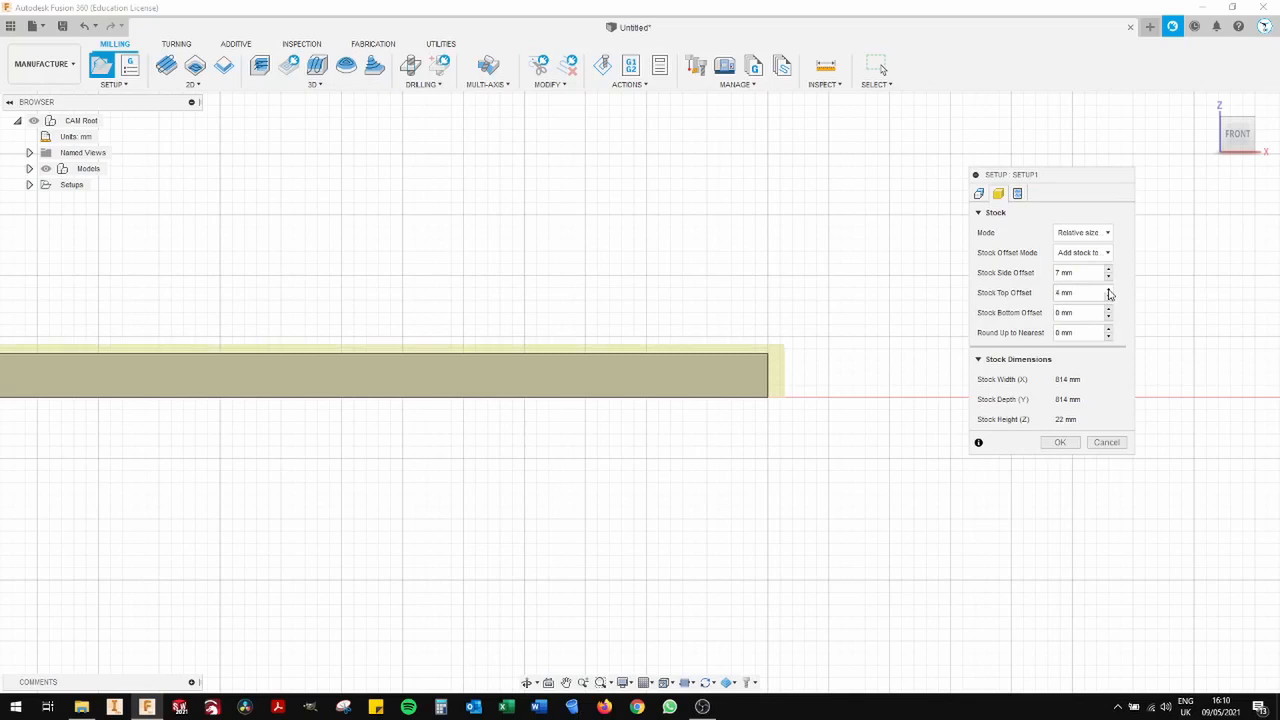
pyautogui.click(1108, 290)
pyautogui.click(1108, 290)
pyautogui.click(1108, 289)
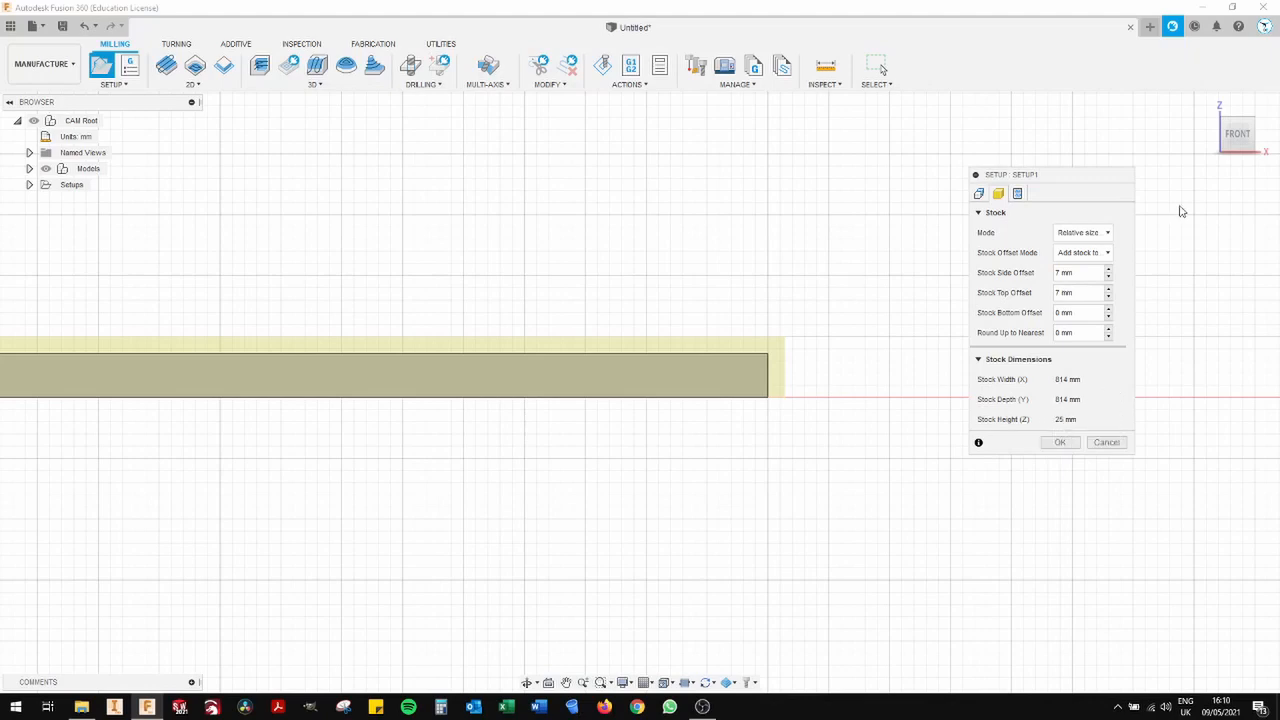
# - Set the stock top and side offsets to 0 and finish creating the setup
pyautogui.click(1254, 118)
pyautogui.moveTo(1234, 135); pyautogui.dragTo(1224, 138)
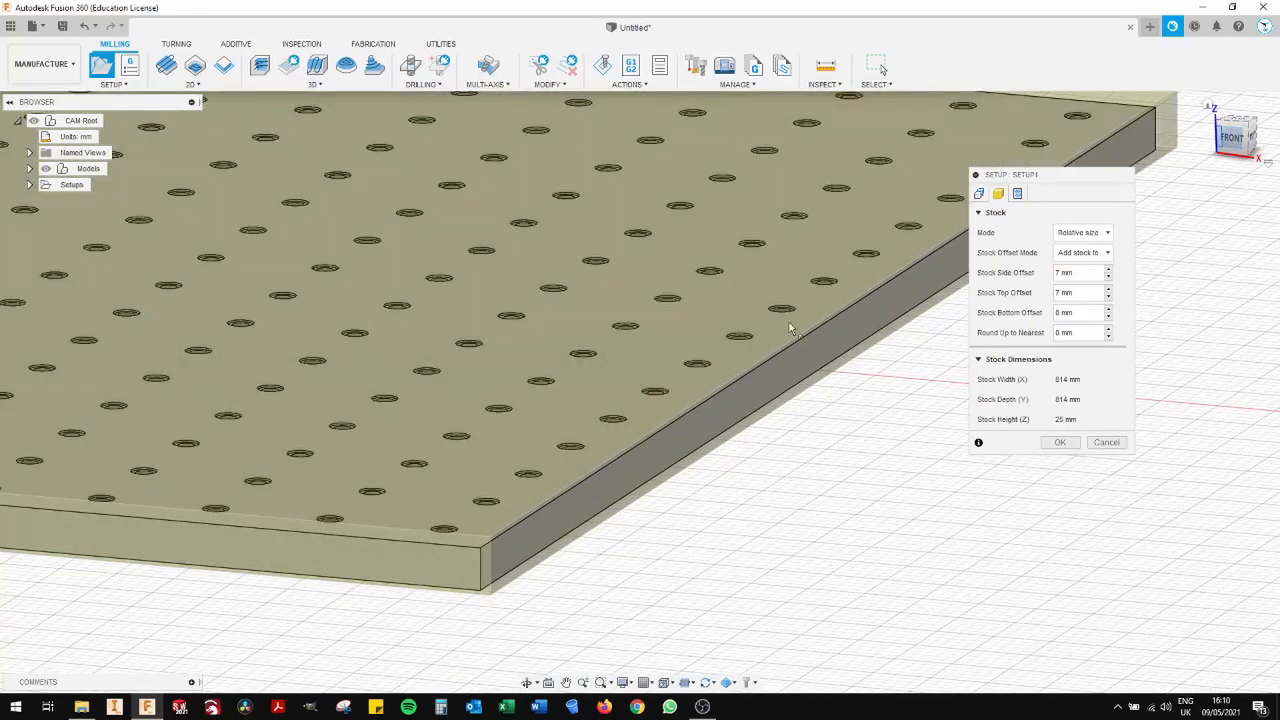
pyautogui.scroll(-4, 721, 364)
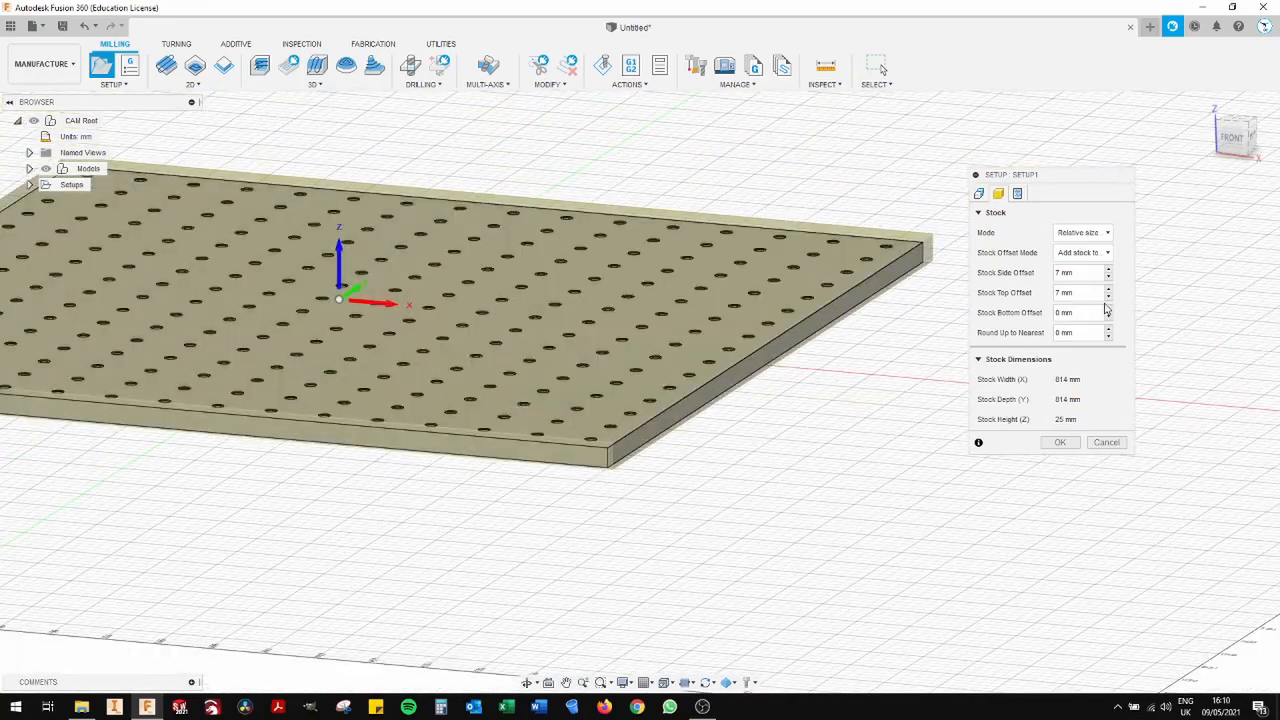
pyautogui.click(1108, 297)
pyautogui.click(1108, 297)
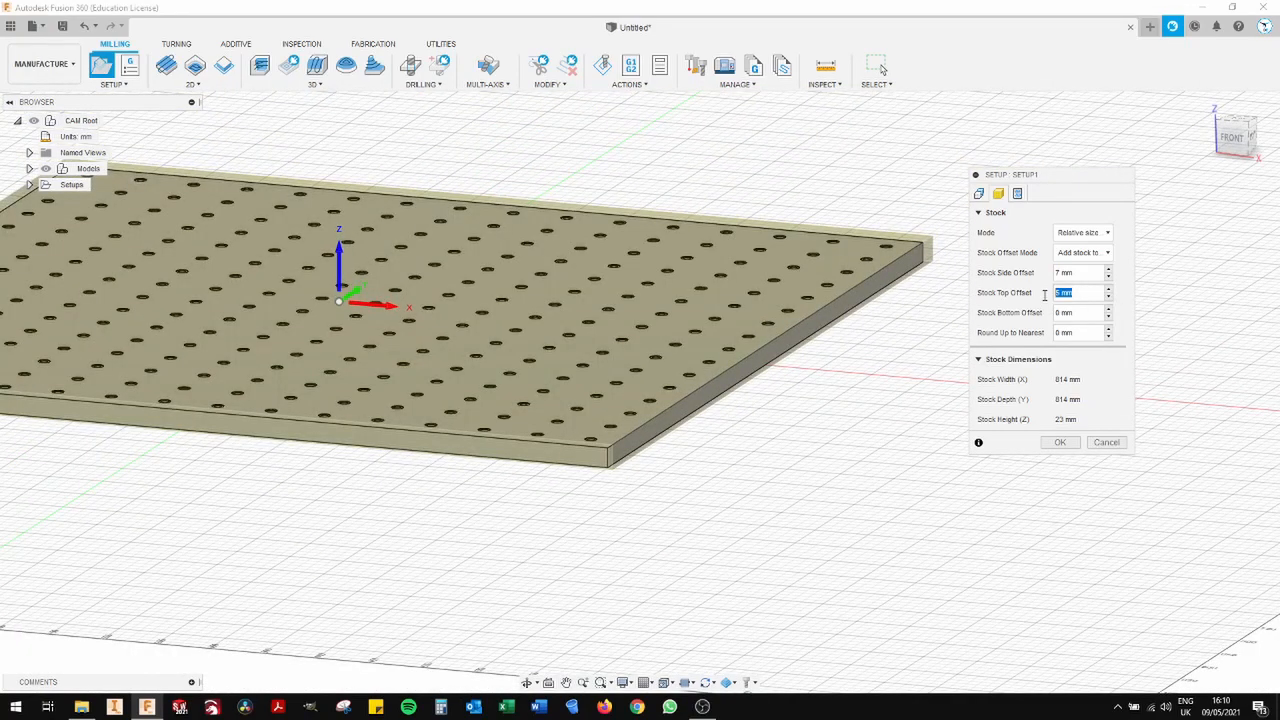
pyautogui.write('0')
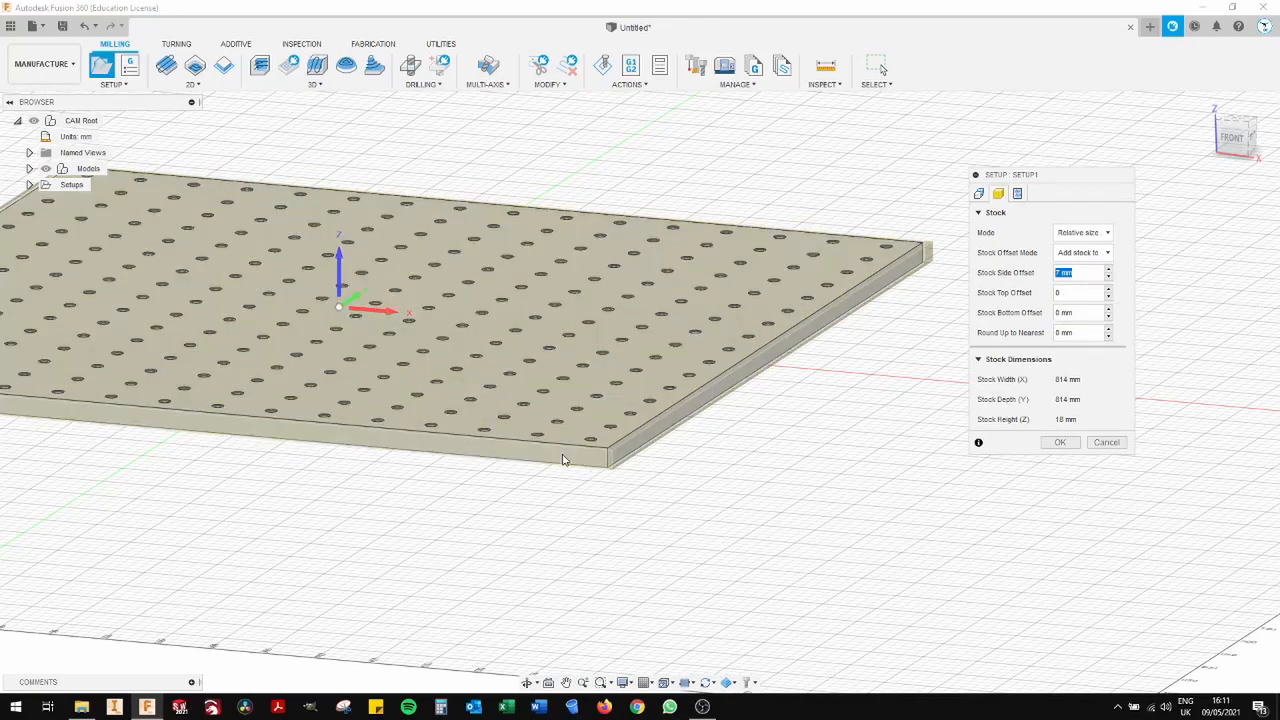
pyautogui.scroll(-1, 872, 259)
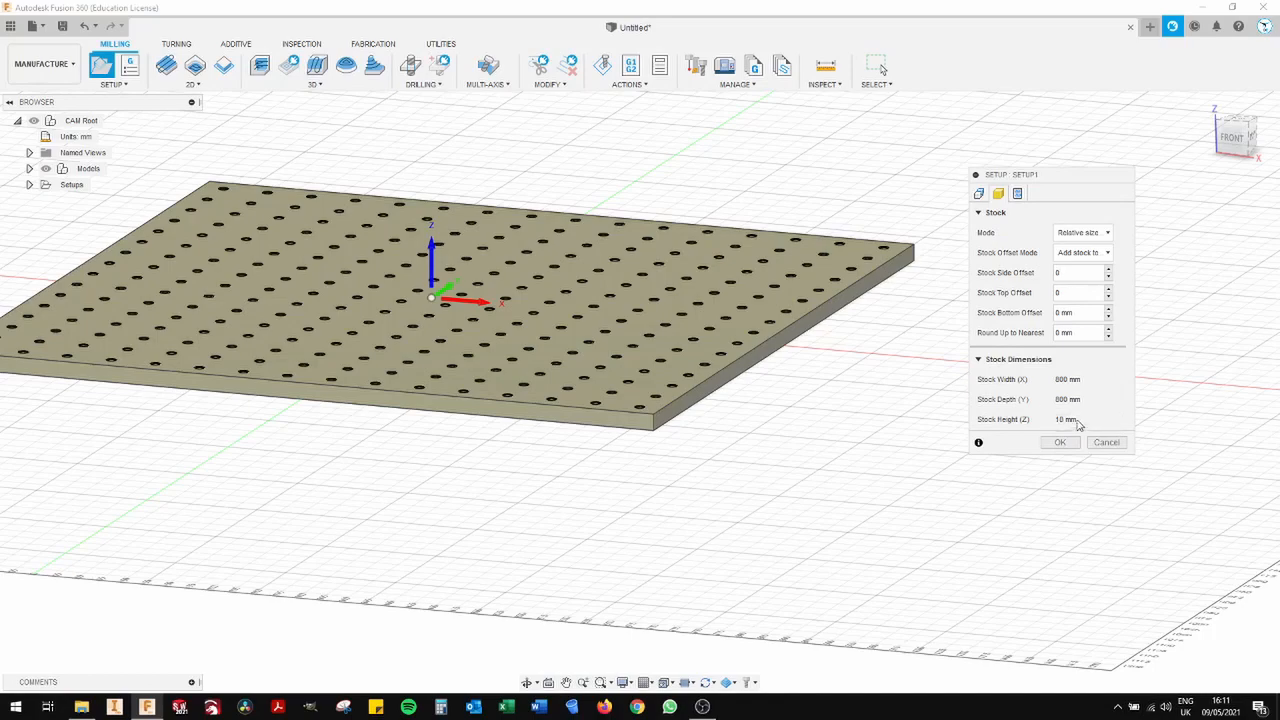
pyautogui.click(1063, 443)
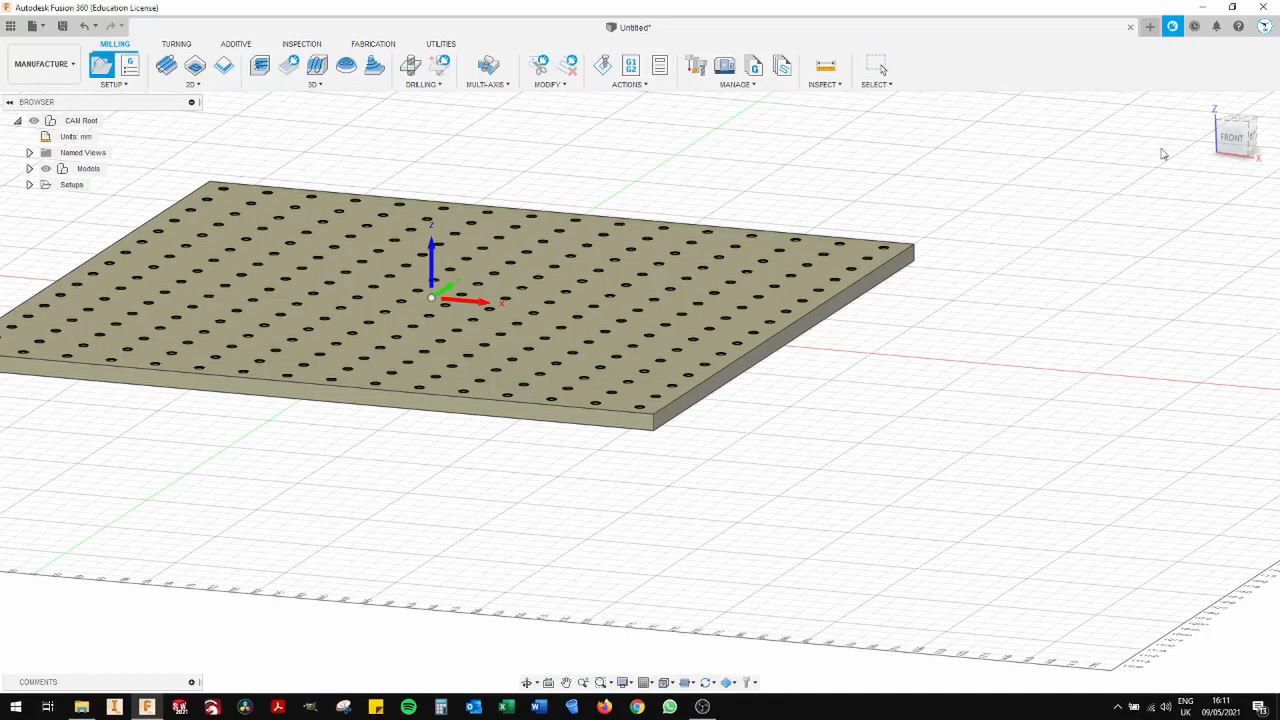
# - Start a 2D Bore milling operation in the new setup
pyautogui.click(1240, 132)
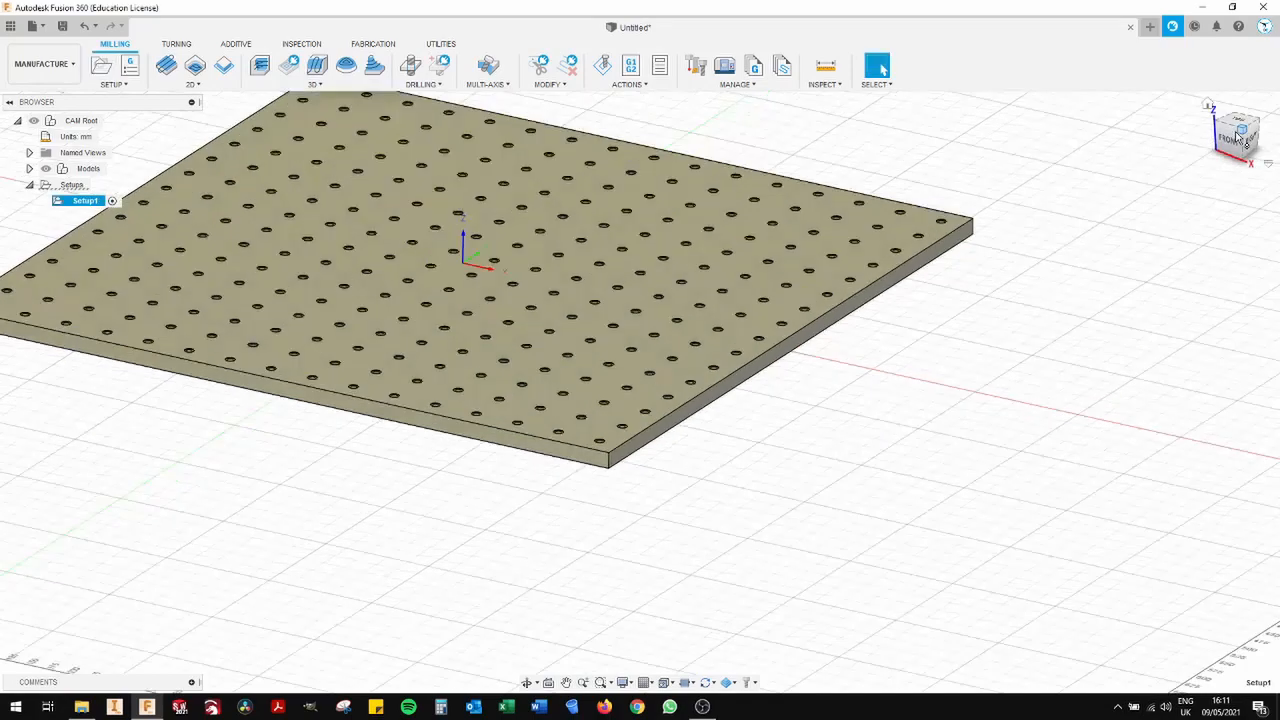
pyautogui.moveTo(1011, 337); pyautogui.dragTo(992, 458, button='middle')
pyautogui.scroll(3, 992, 458)
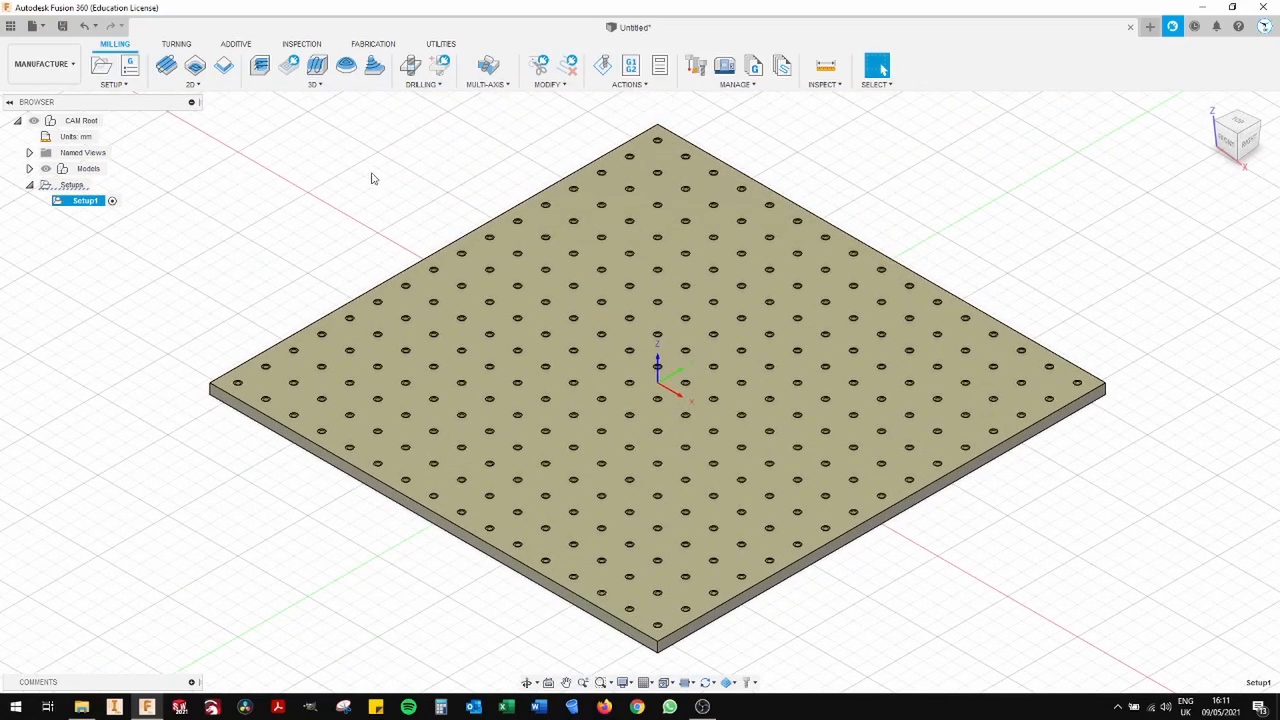
pyautogui.click(191, 84)
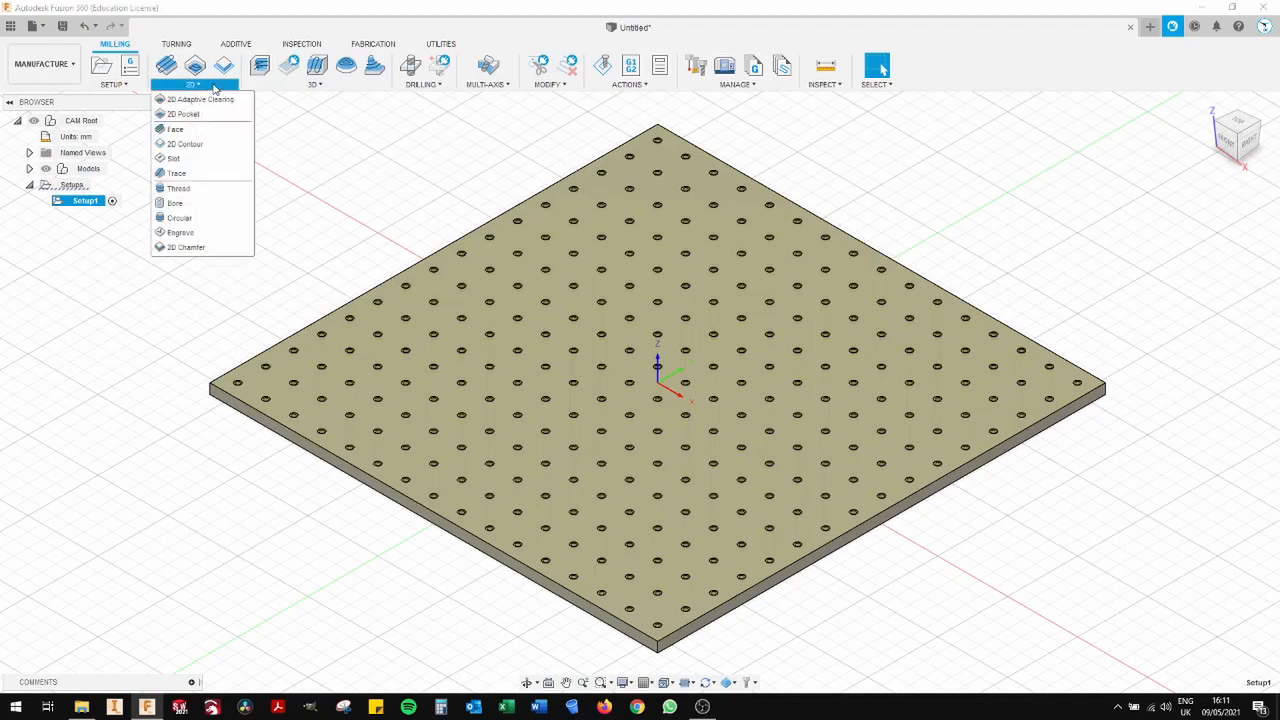
pyautogui.click(172, 205)
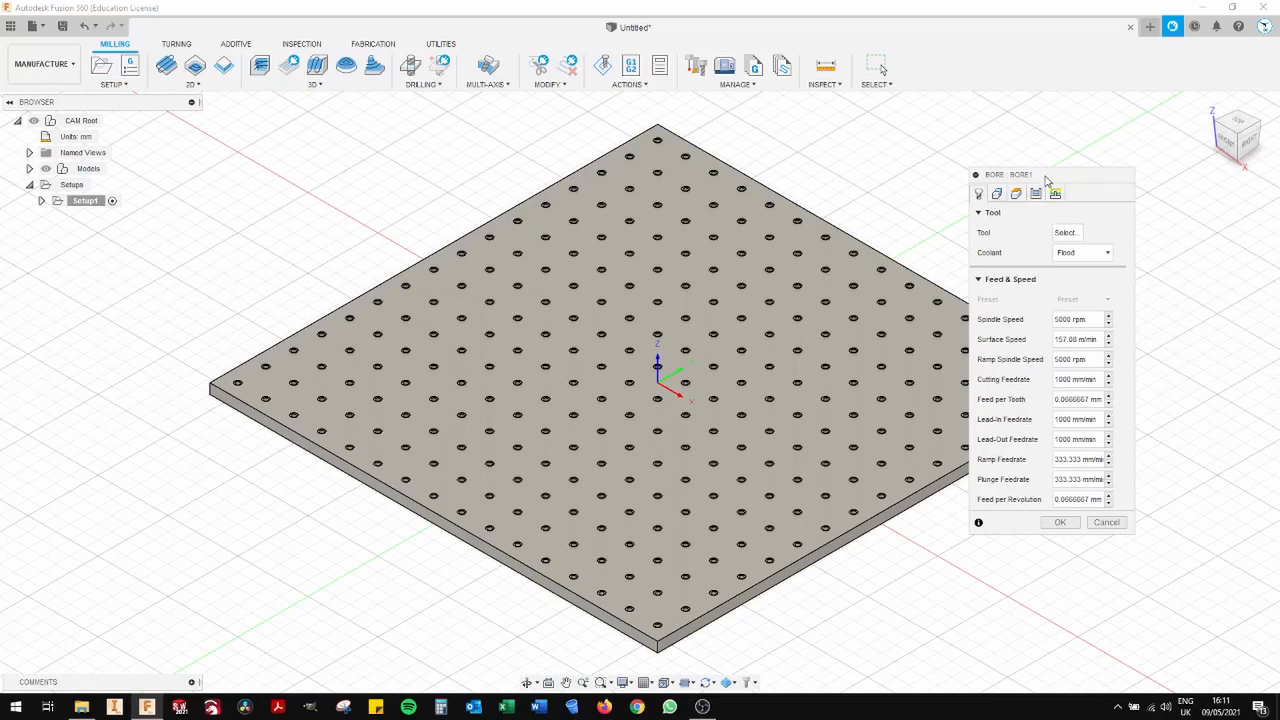
pyautogui.moveTo(1047, 180); pyautogui.dragTo(953, 195)
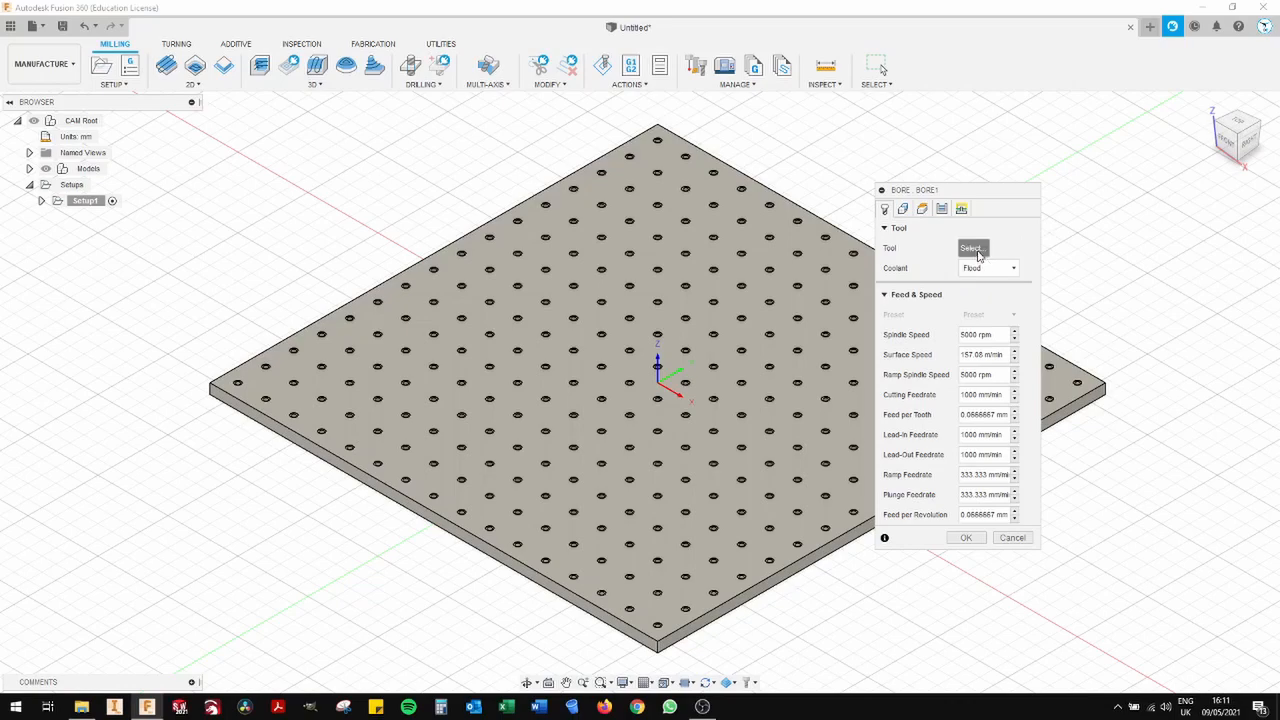
# - Choose tool 10, the 6 mm 2-flute flat end mill from the My Stuff library, for the bore operation
pyautogui.click(975, 249)
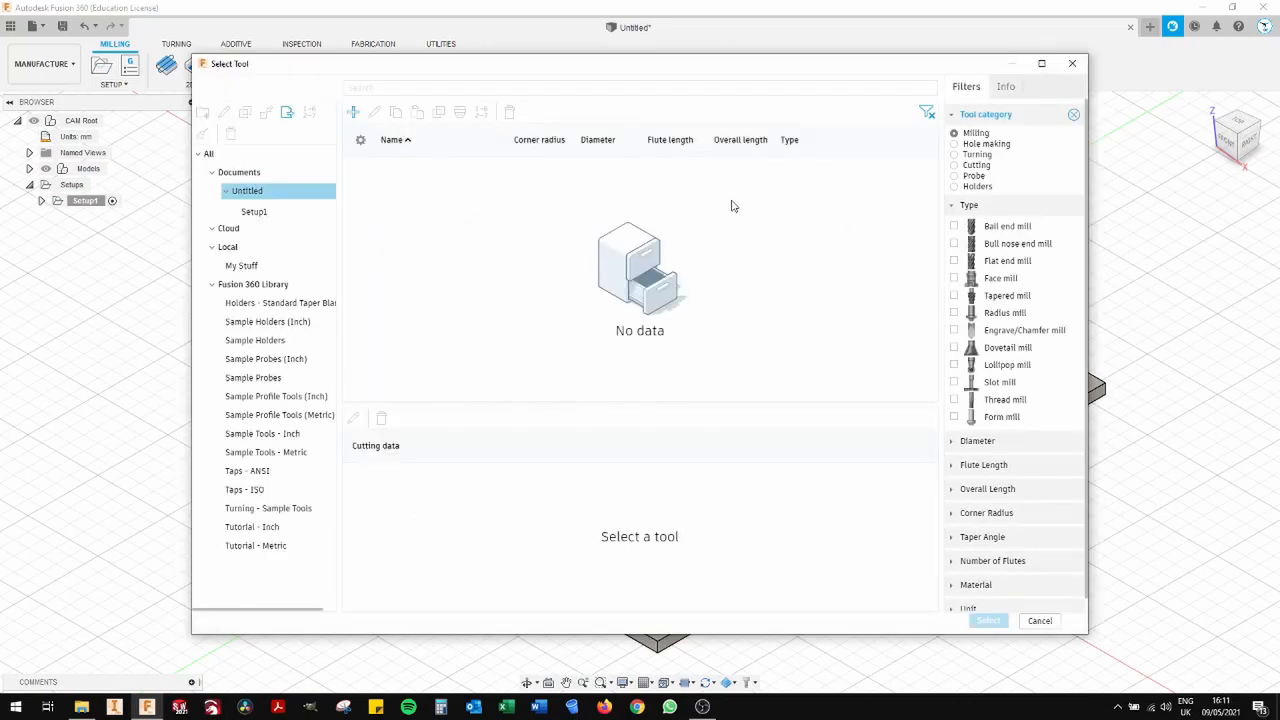
pyautogui.click(352, 117)
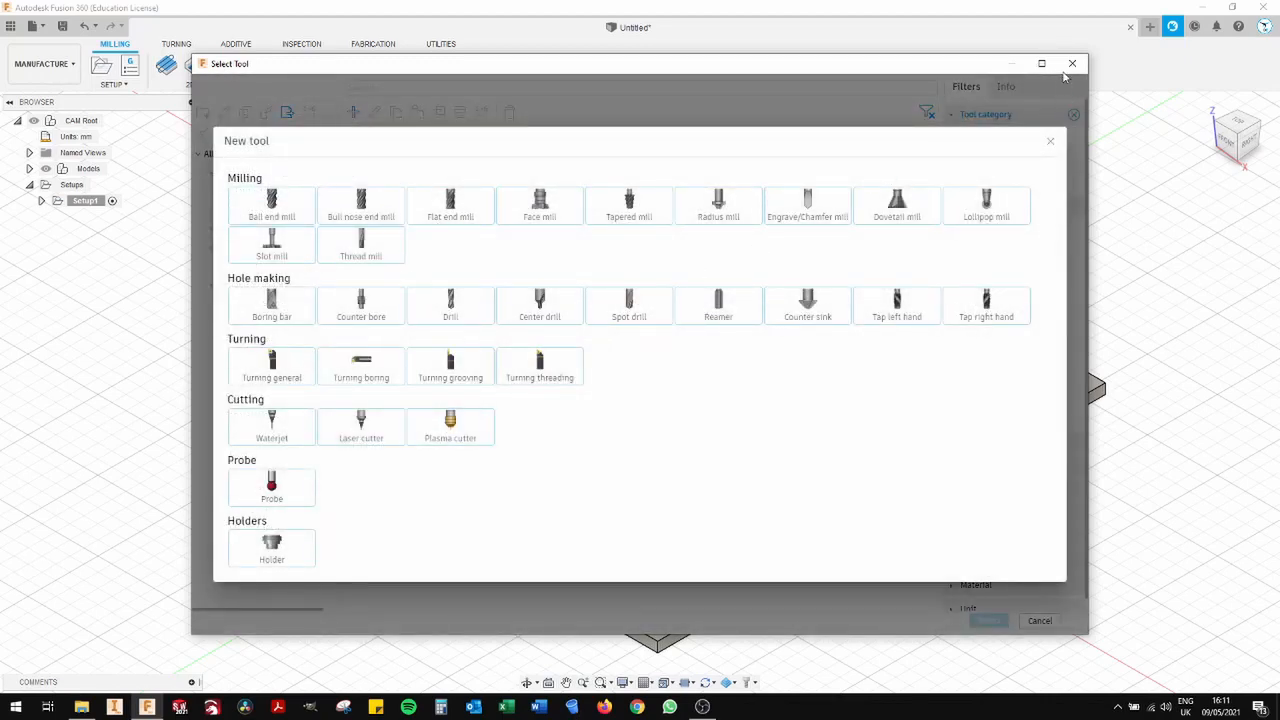
pyautogui.click(1050, 141)
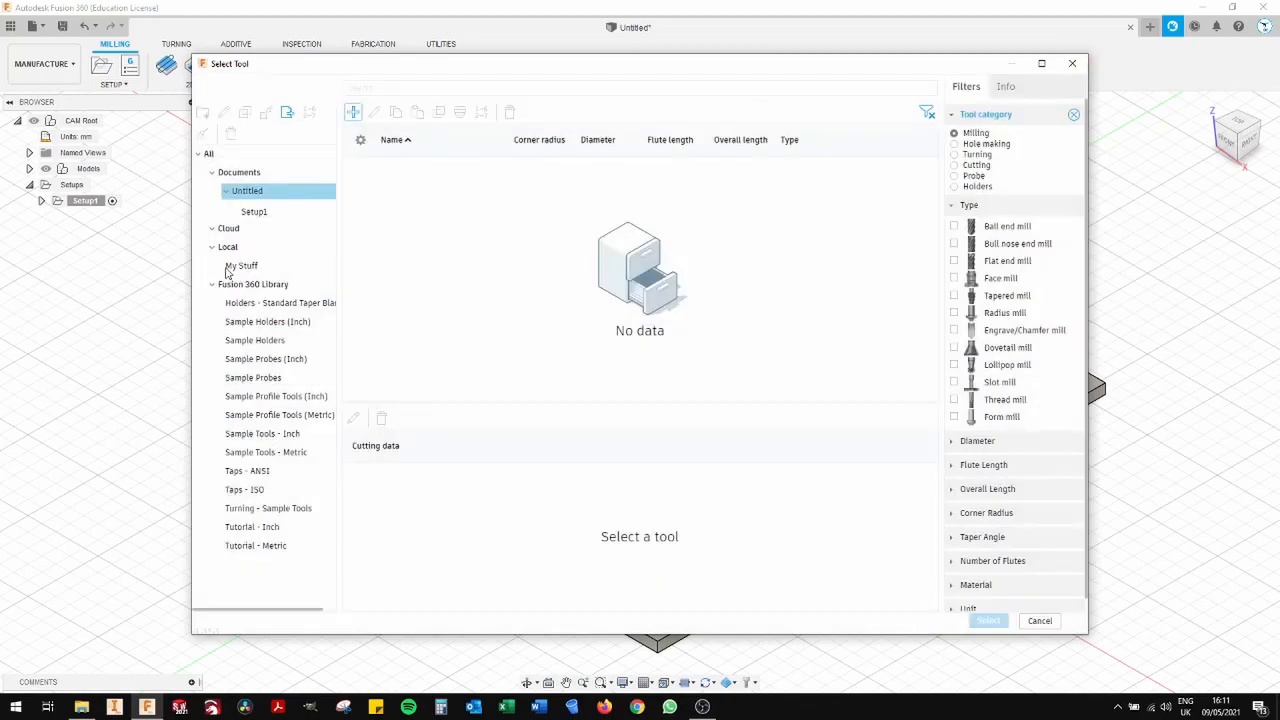
pyautogui.click(242, 267)
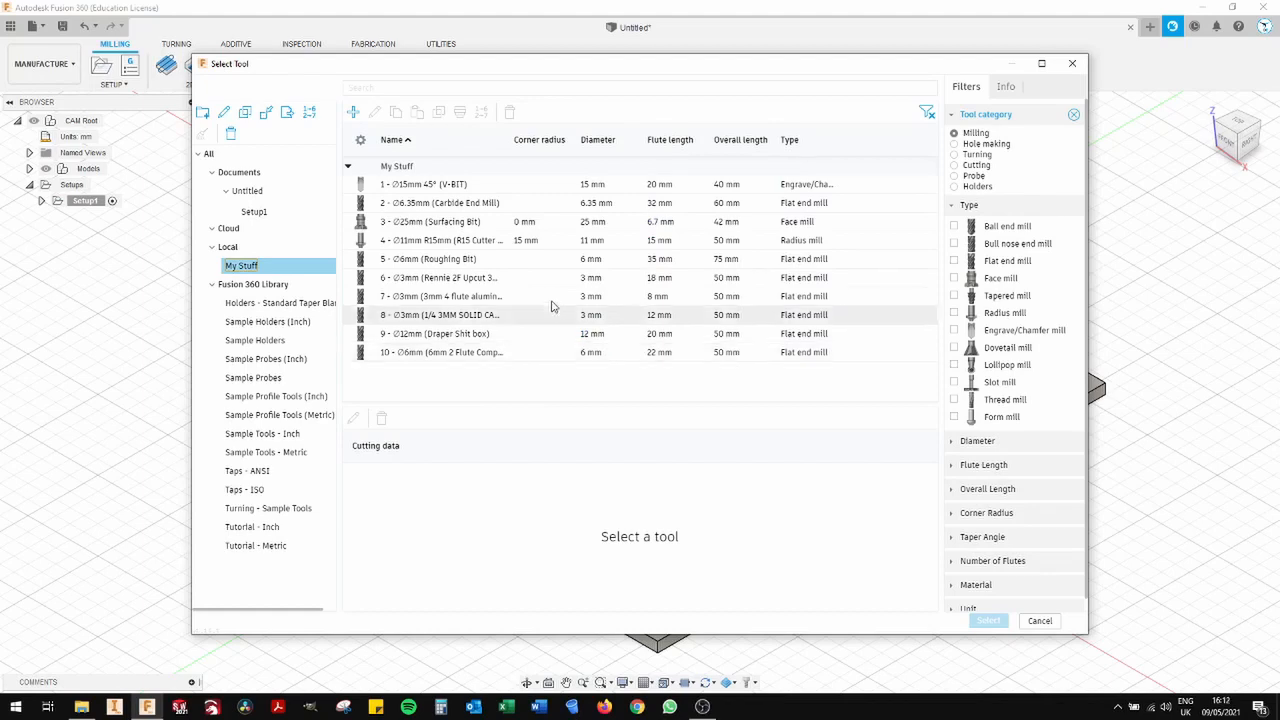
pyautogui.doubleClick(557, 358)
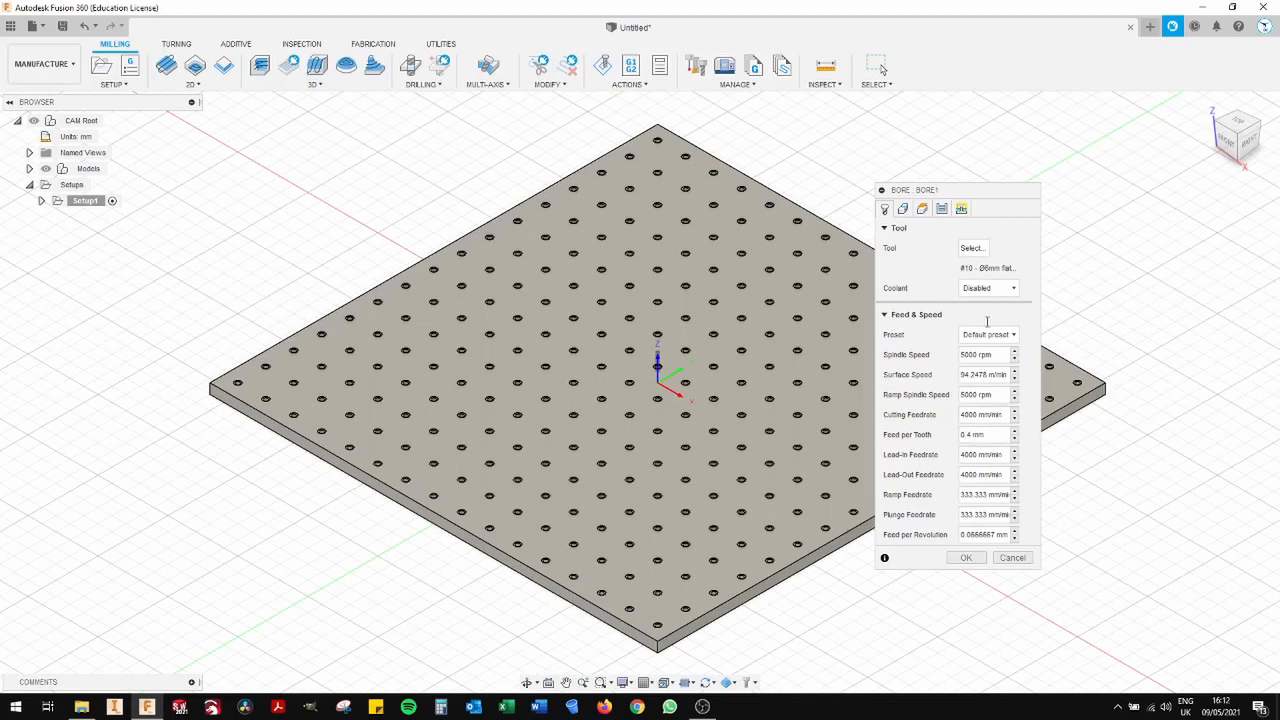
# - Select the 7 mm bore face and the 11 mm counterbore face of a corner hole as the bore geometry
pyautogui.click(902, 210)
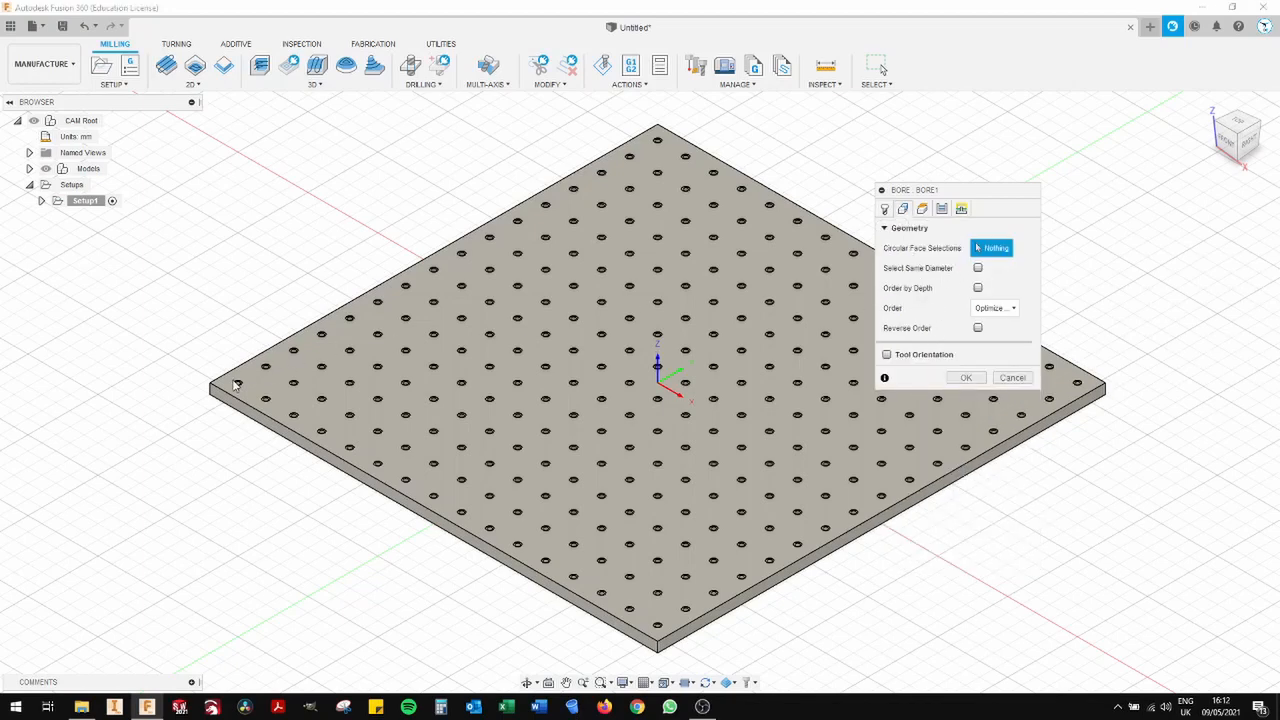
pyautogui.scroll(5, 236, 386)
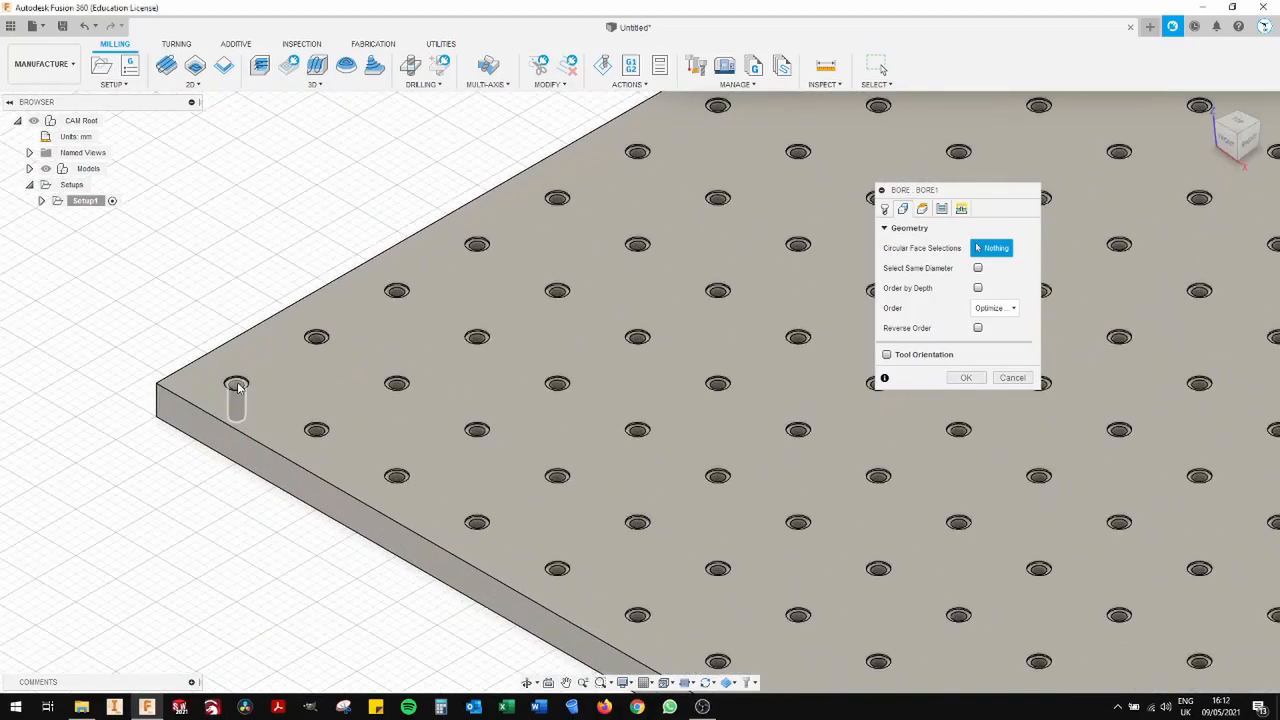
pyautogui.click(237, 387)
pyautogui.scroll(6, 238, 388)
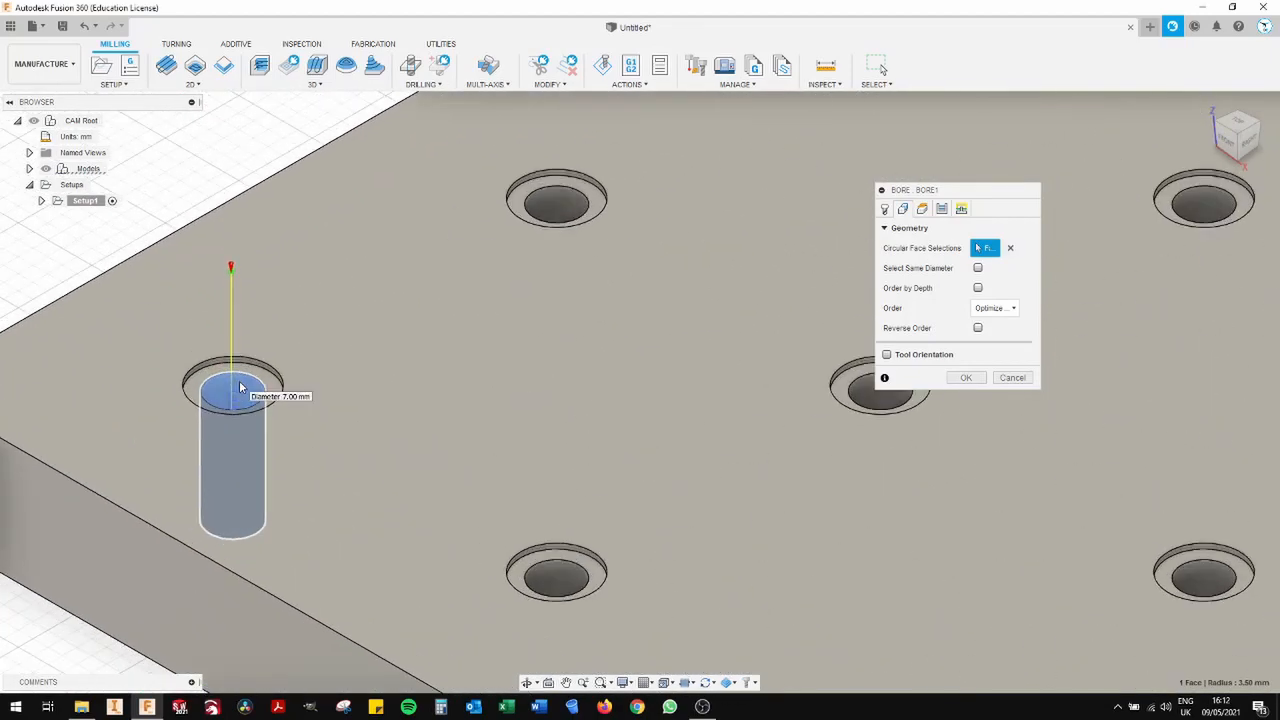
pyautogui.scroll(5, 240, 387)
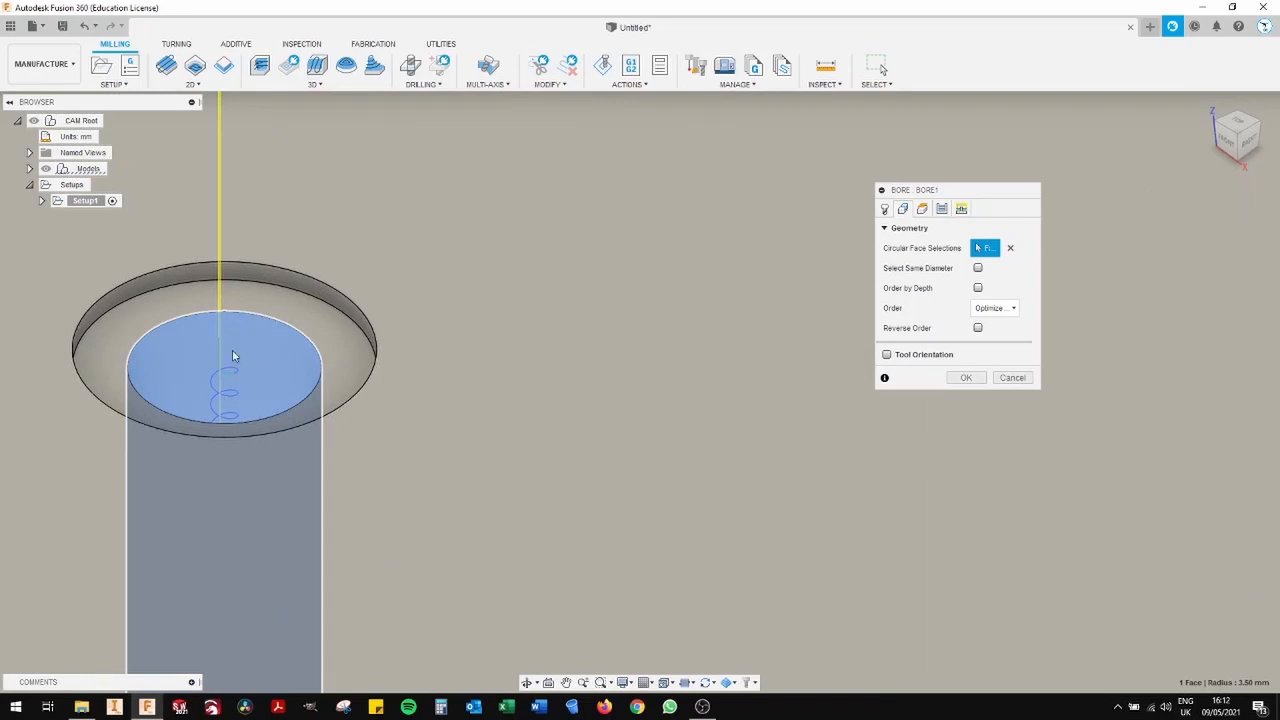
pyautogui.scroll(-4, 240, 358)
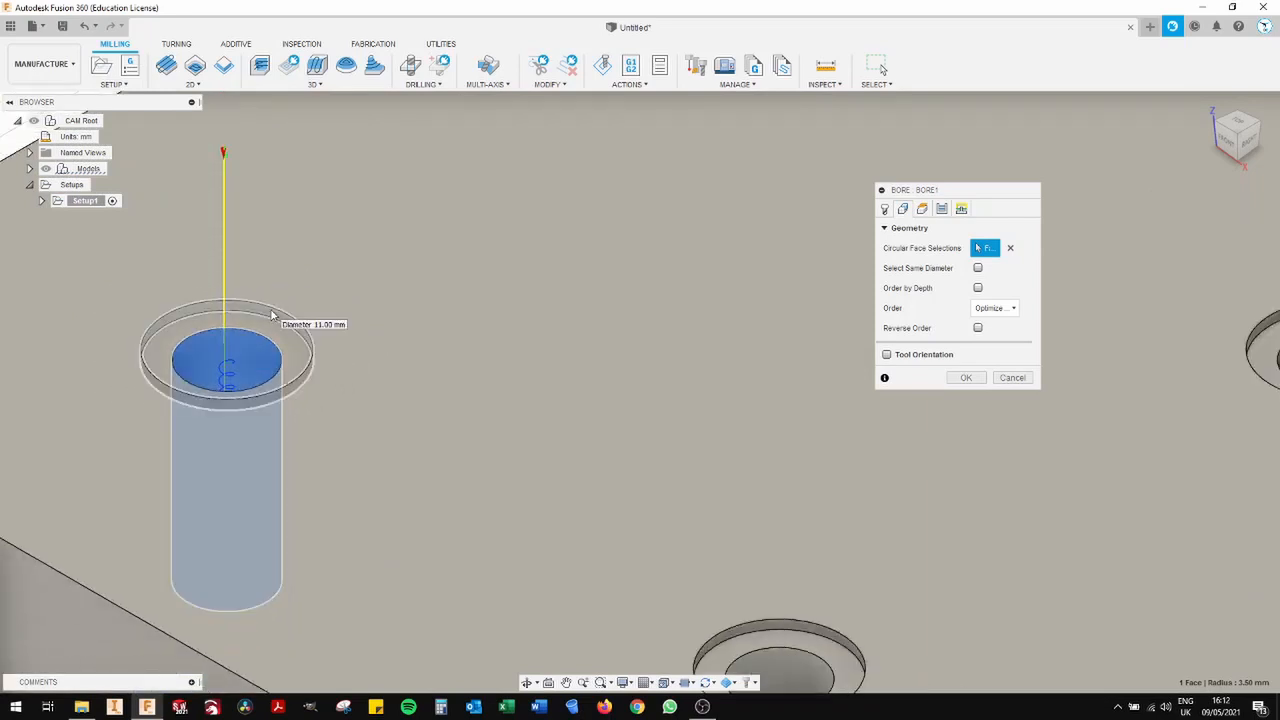
pyautogui.click(271, 316)
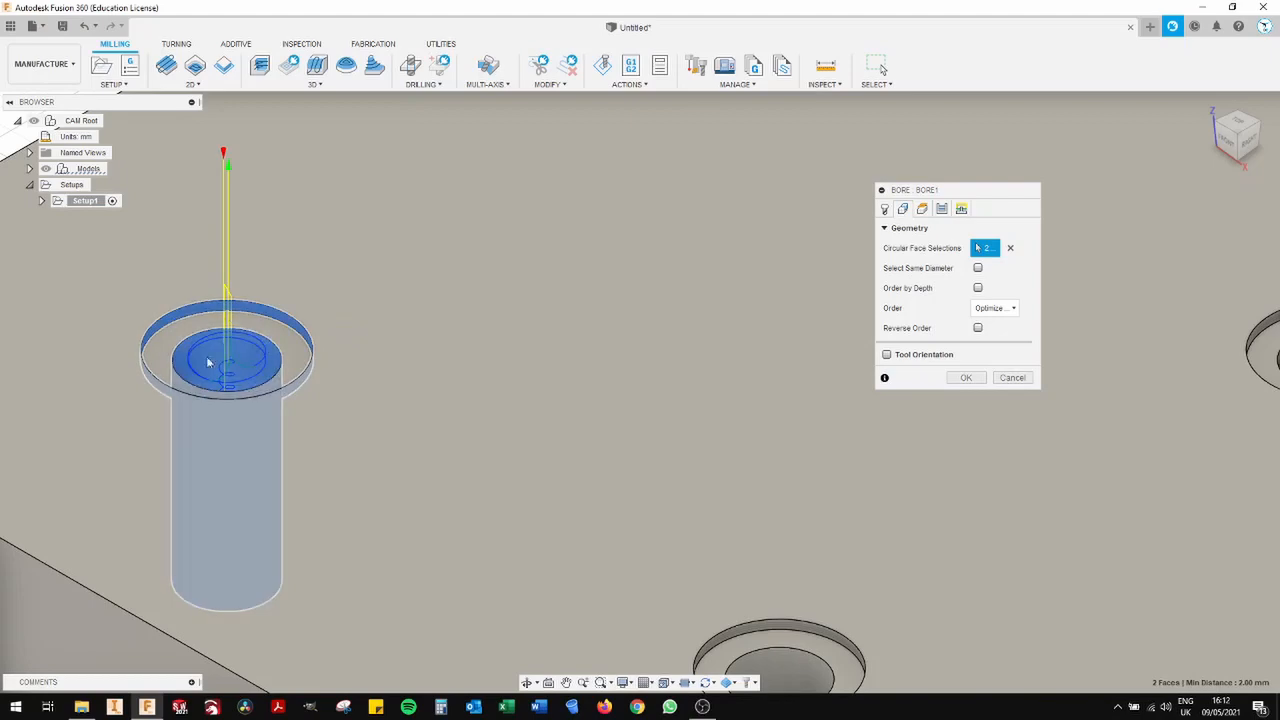
pyautogui.scroll(2, 262, 343)
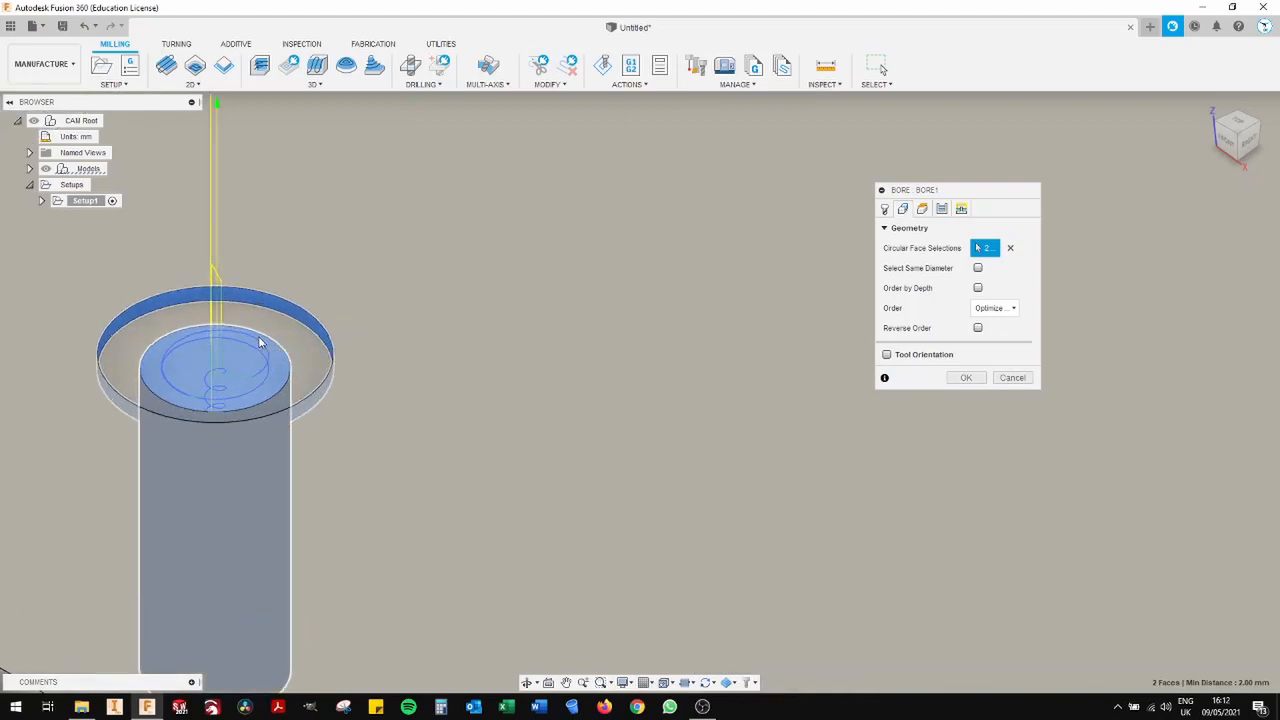
pyautogui.scroll(-10, 262, 346)
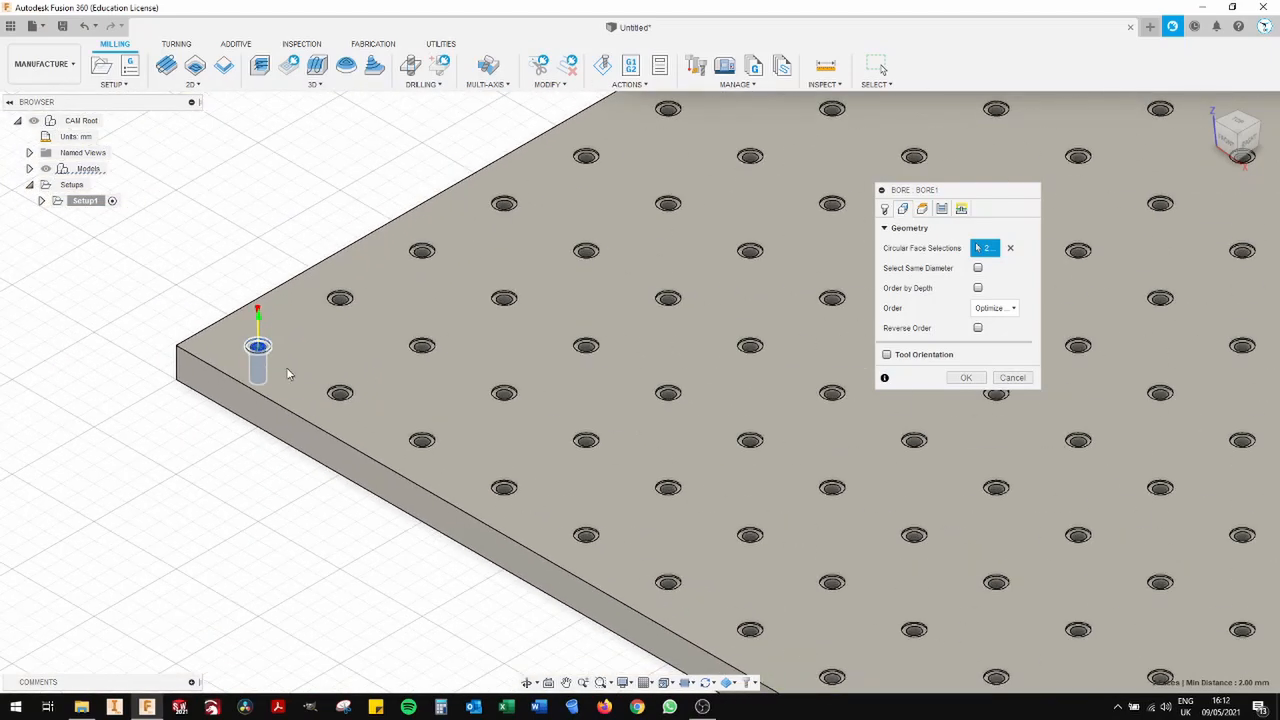
pyautogui.scroll(-3, 460, 449)
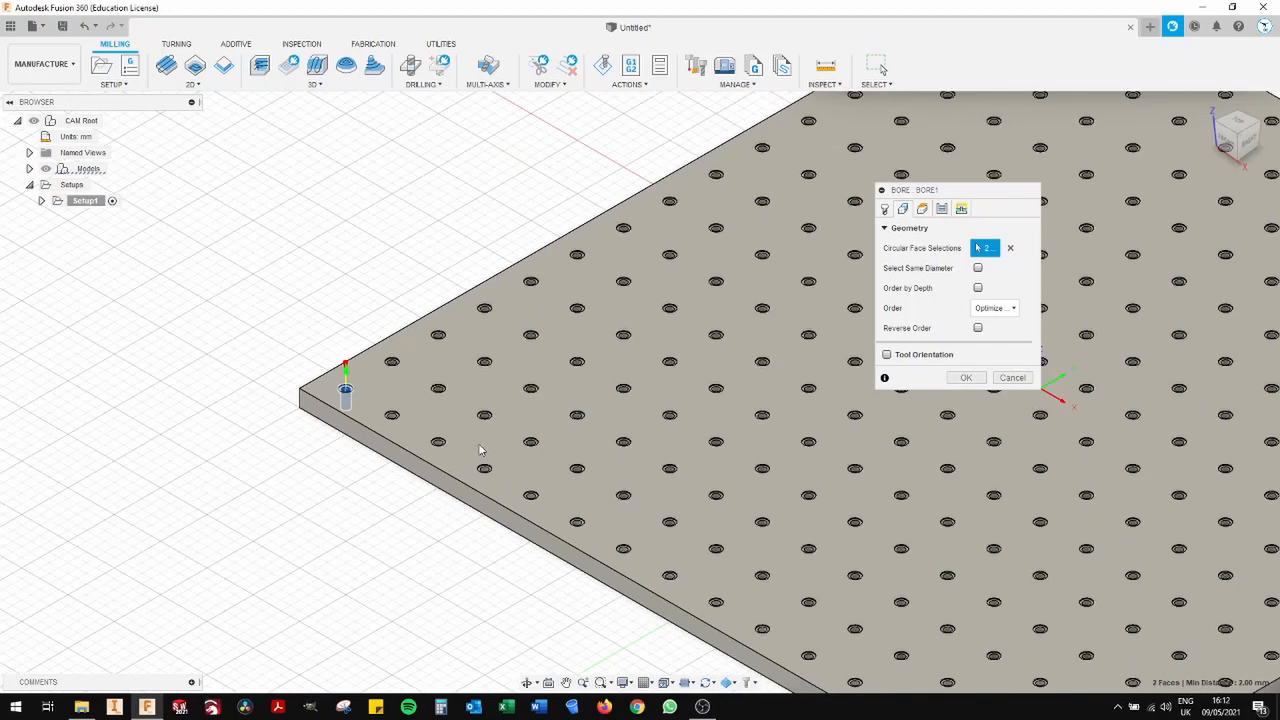
# - Extend the bore selection to all holes of the same diameter and finish creating the operation with default heights and passes
pyautogui.click(978, 269)
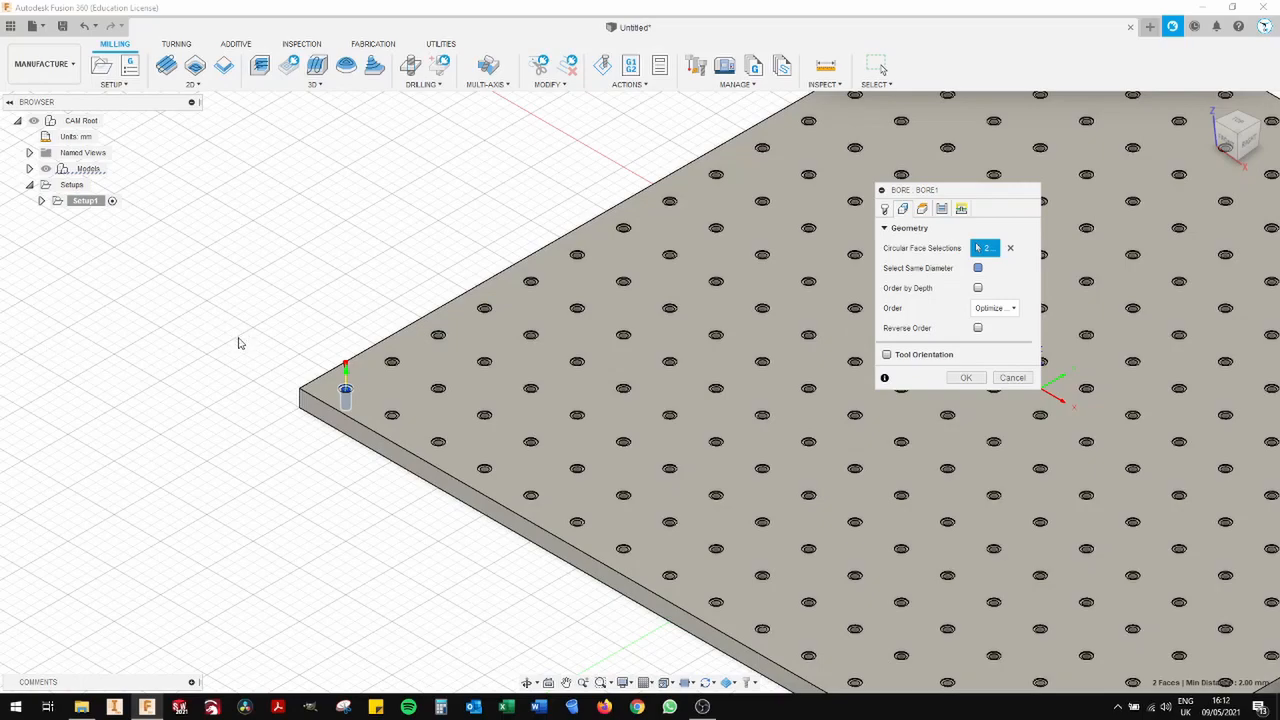
pyautogui.scroll(-5, 254, 343)
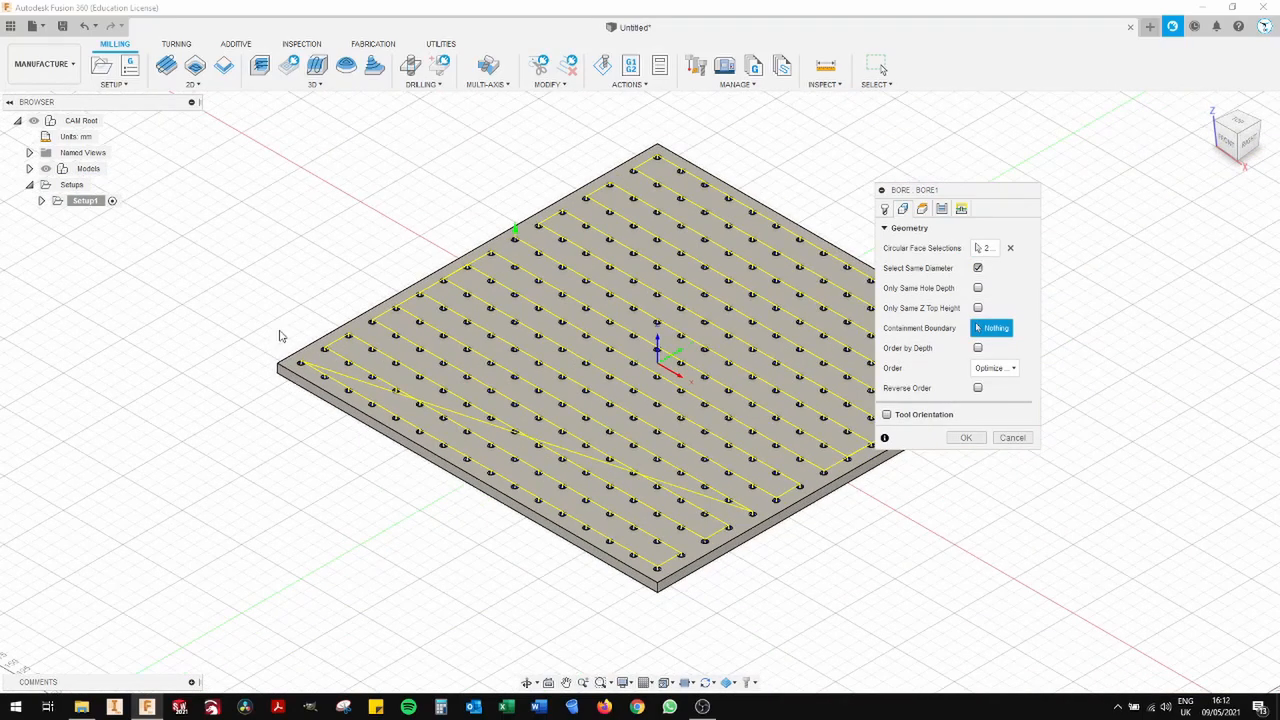
pyautogui.moveTo(349, 286); pyautogui.dragTo(394, 306, button='middle')
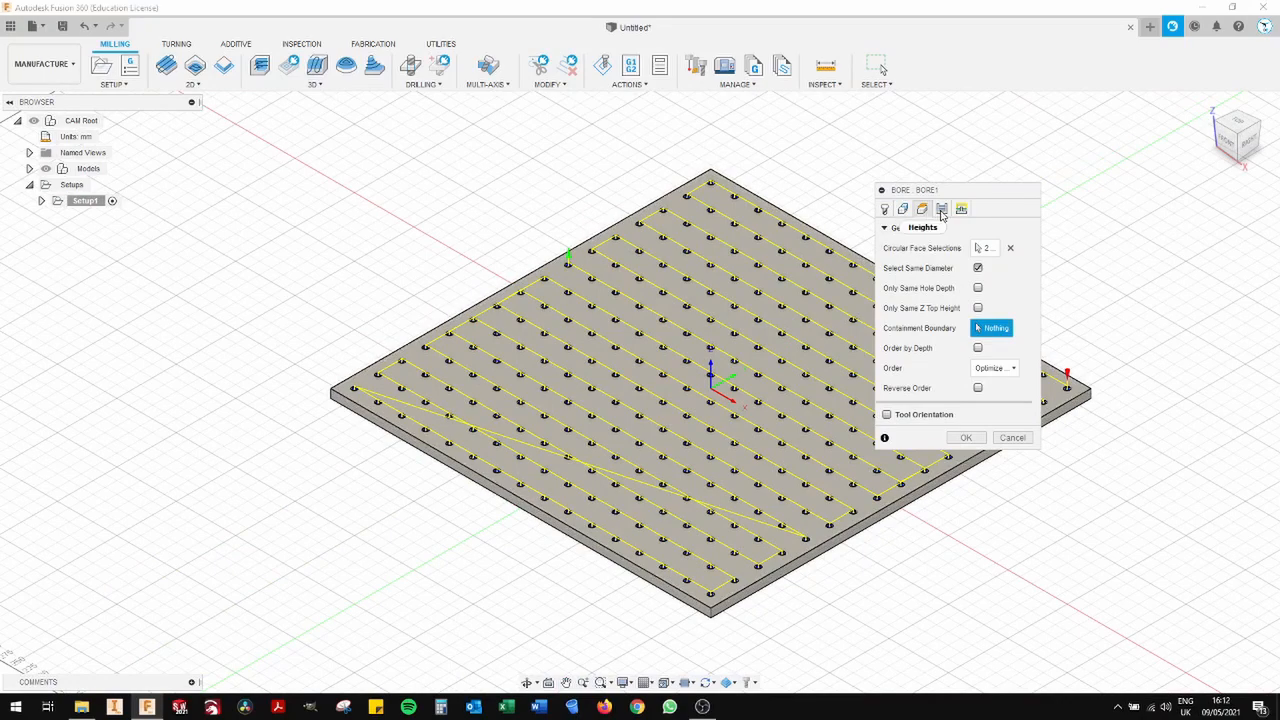
pyautogui.click(941, 210)
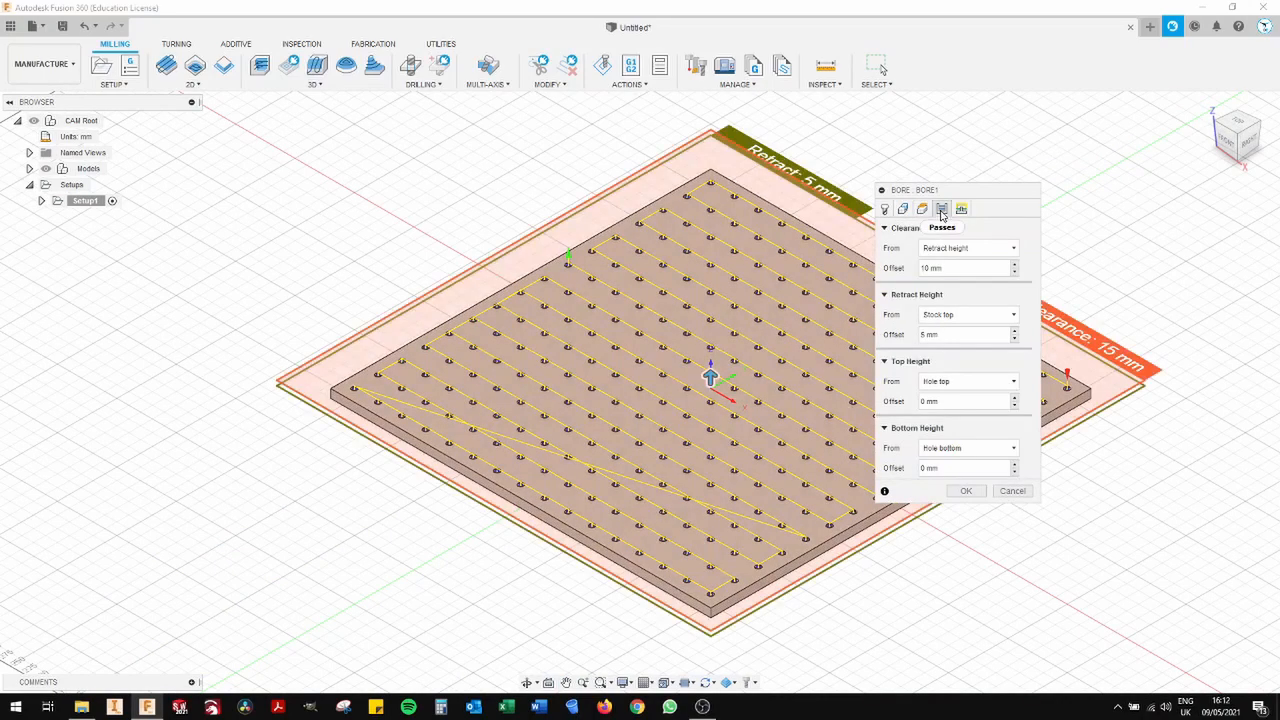
pyautogui.click(941, 210)
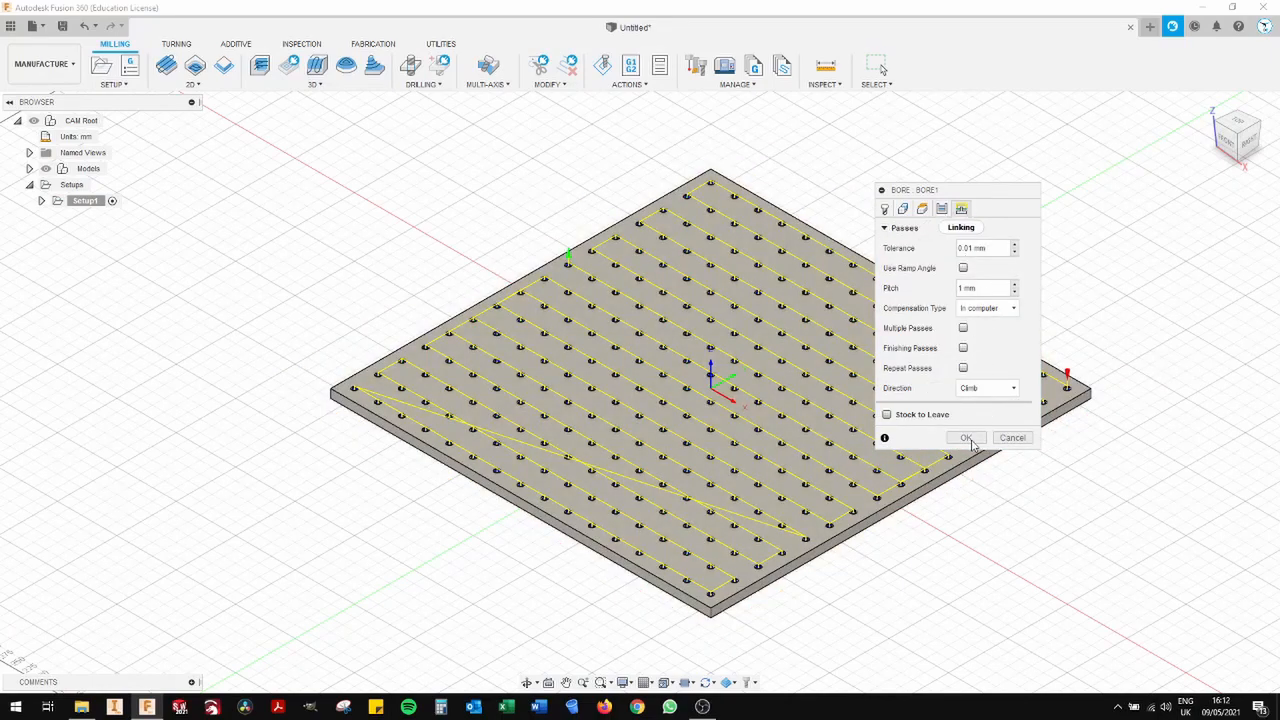
pyautogui.click(966, 398)
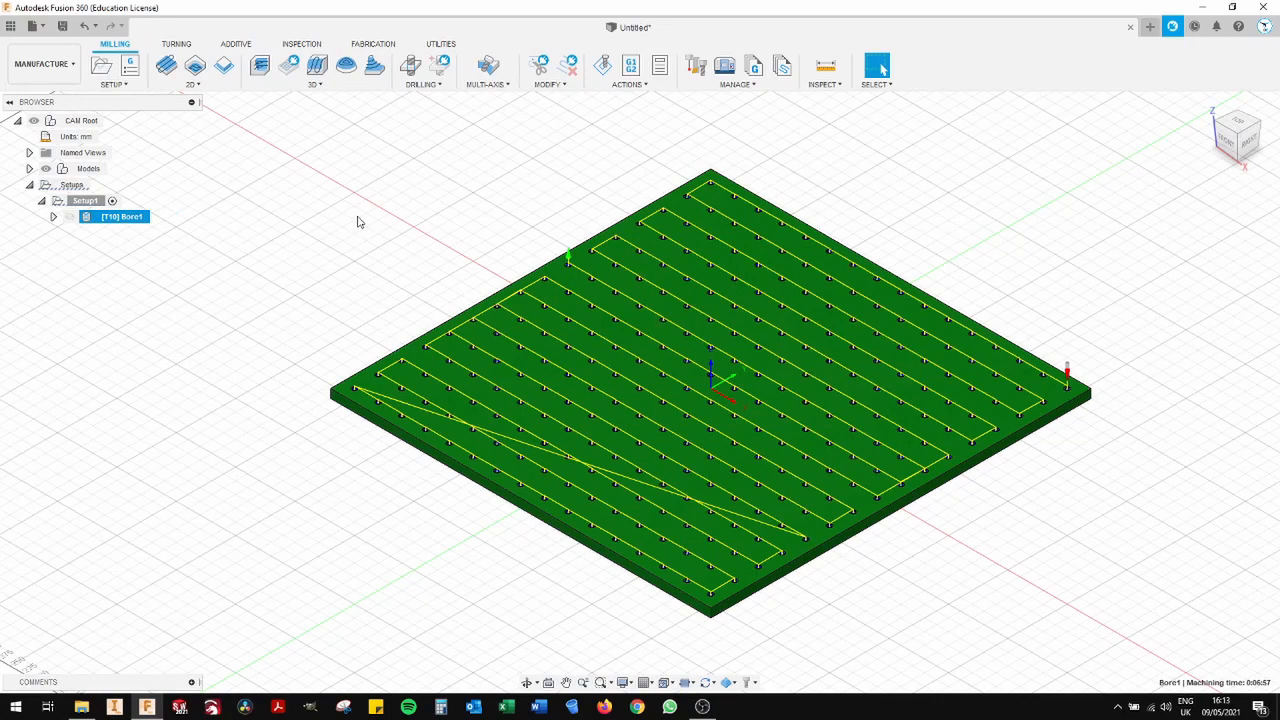
# - Run the simulation of the bore toolpath and reduce its playback speed
pyautogui.click(603, 66)
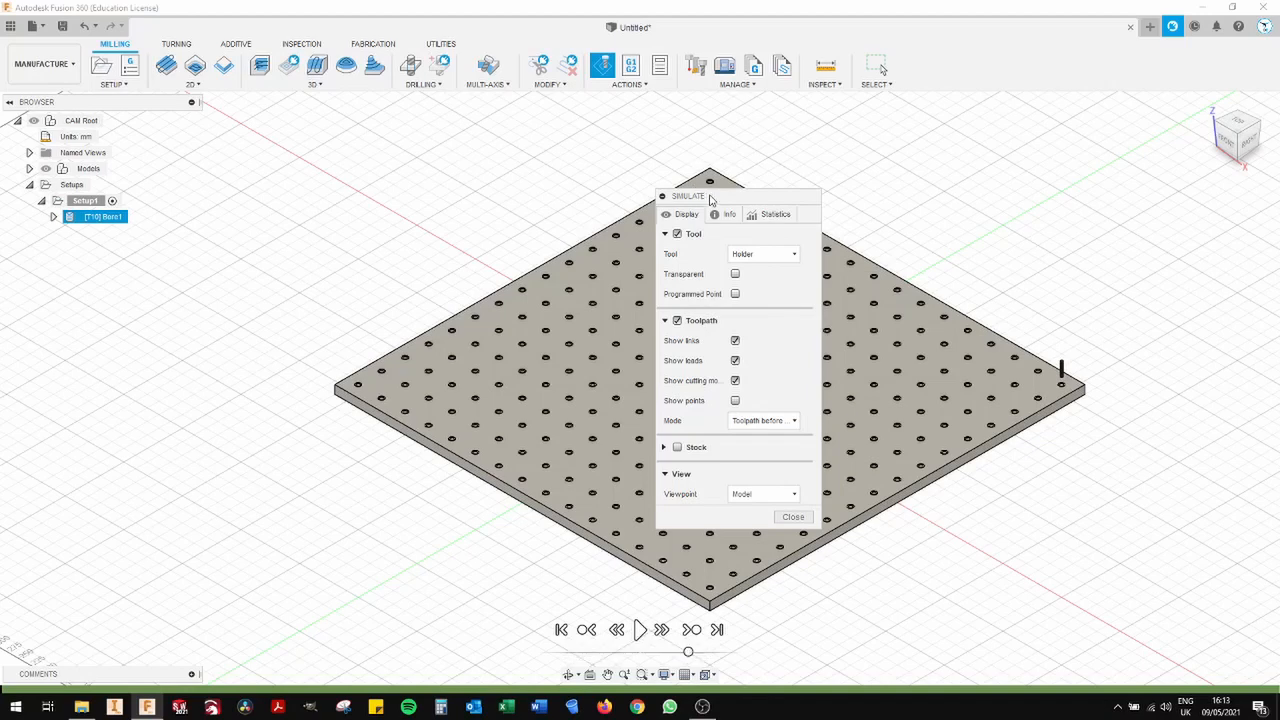
pyautogui.moveTo(710, 199); pyautogui.dragTo(89, 285)
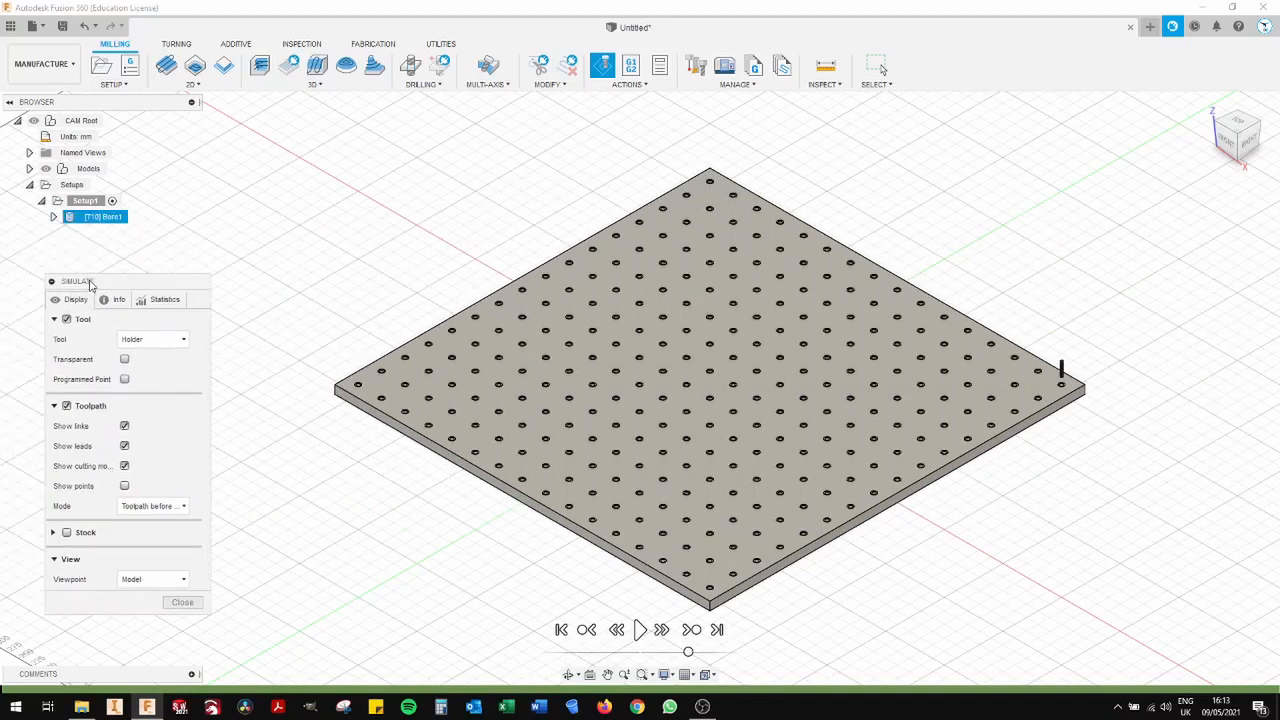
pyautogui.click(640, 629)
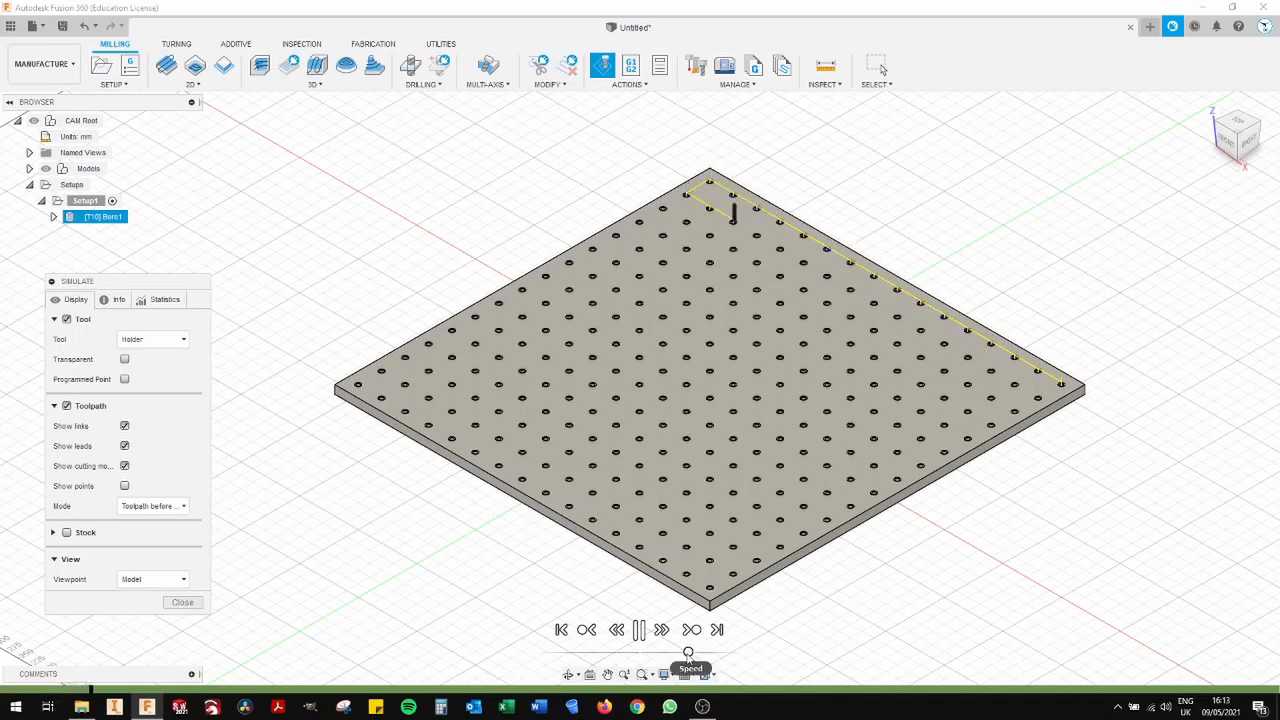
pyautogui.moveTo(688, 652); pyautogui.dragTo(679, 653)
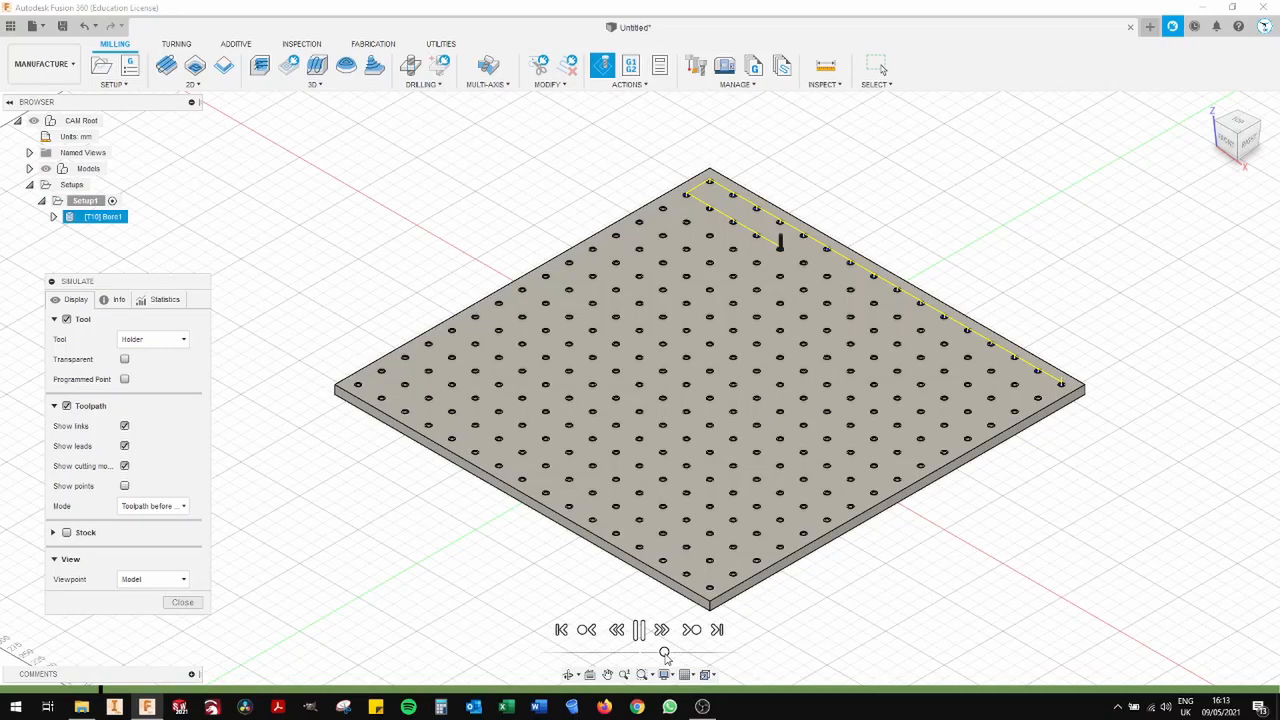
# - Examine the tool's motion at individual holes up close, pause the playback and close the simulation
pyautogui.scroll(10, 787, 257)
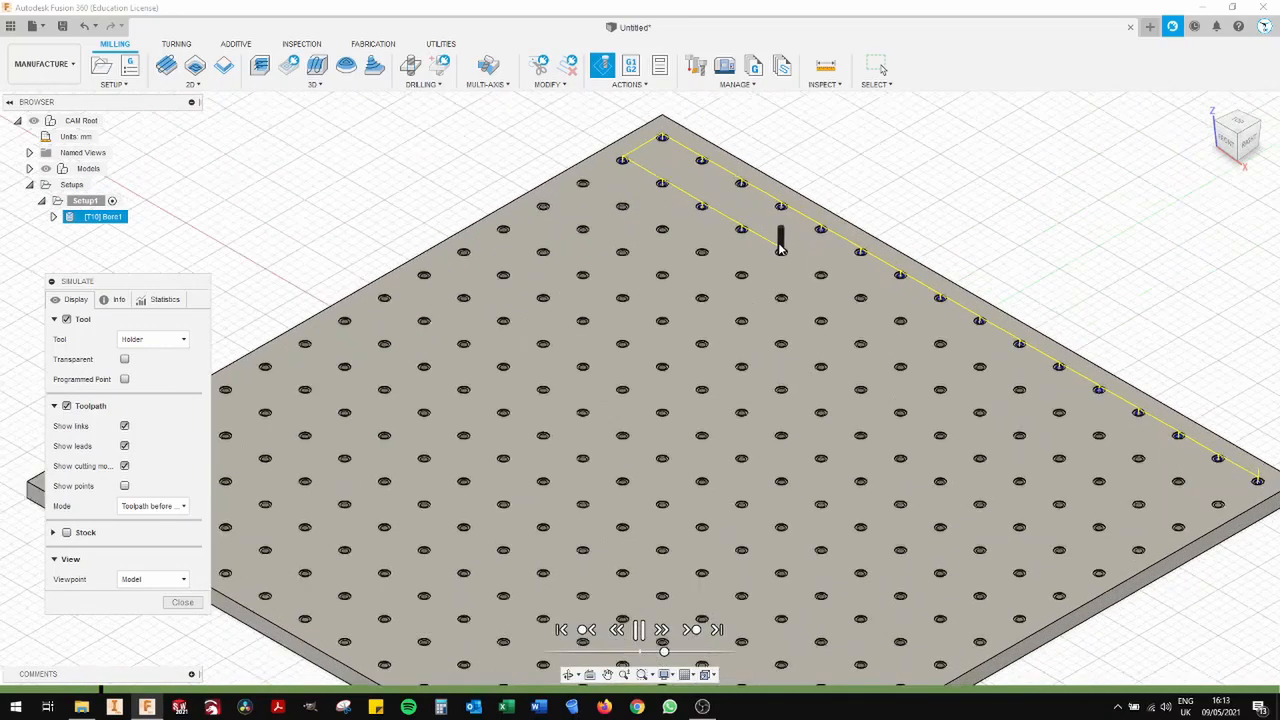
pyautogui.scroll(5, 781, 252)
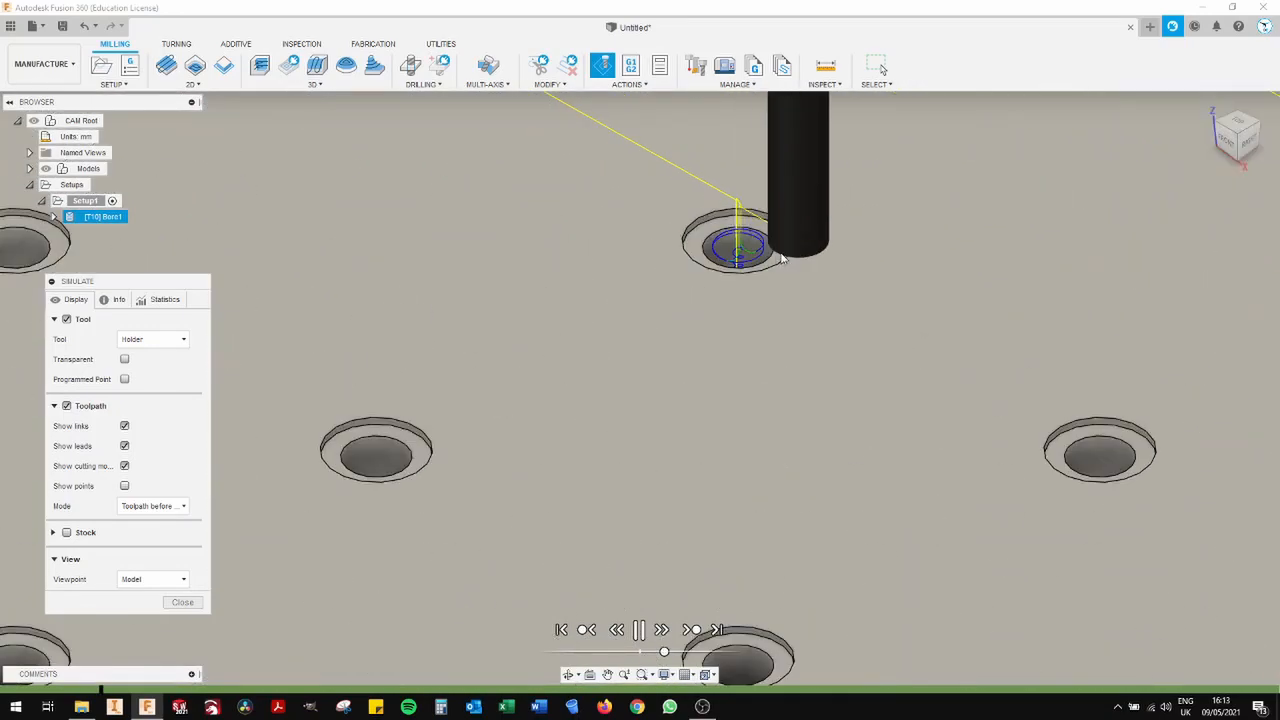
pyautogui.scroll(-5, 880, 365)
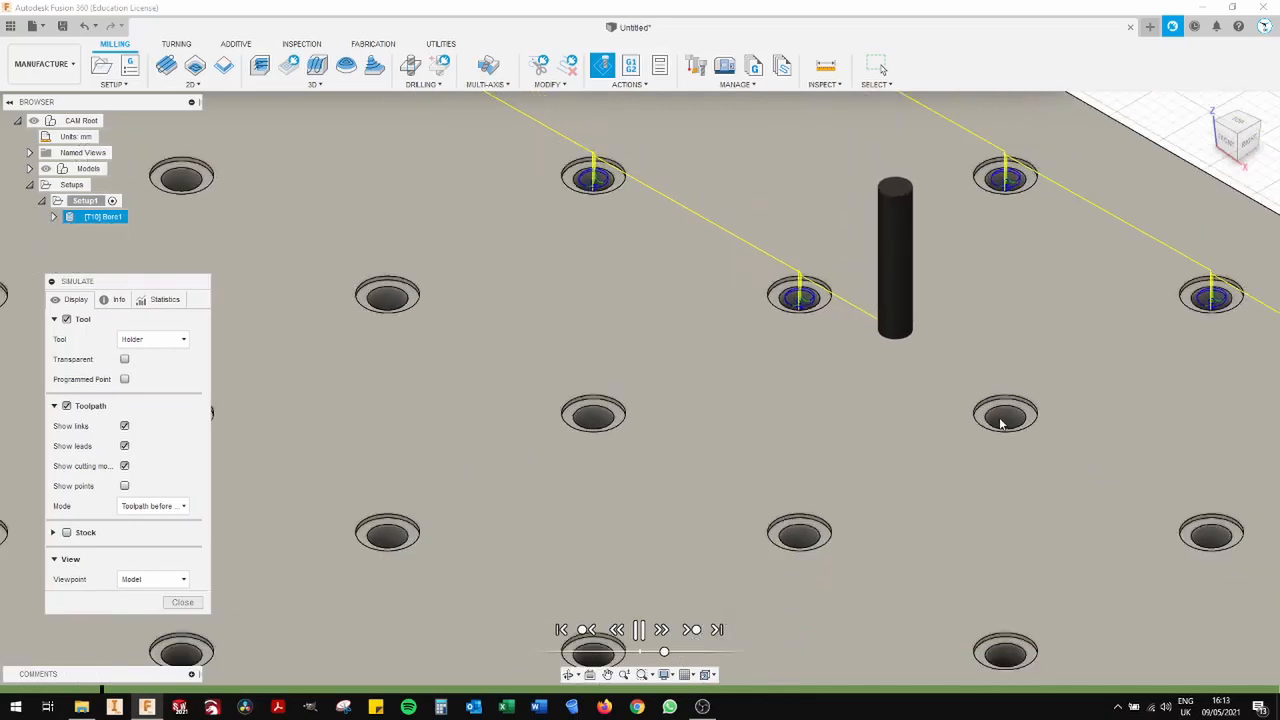
pyautogui.moveTo(937, 410); pyautogui.dragTo(730, 420, button='middle')
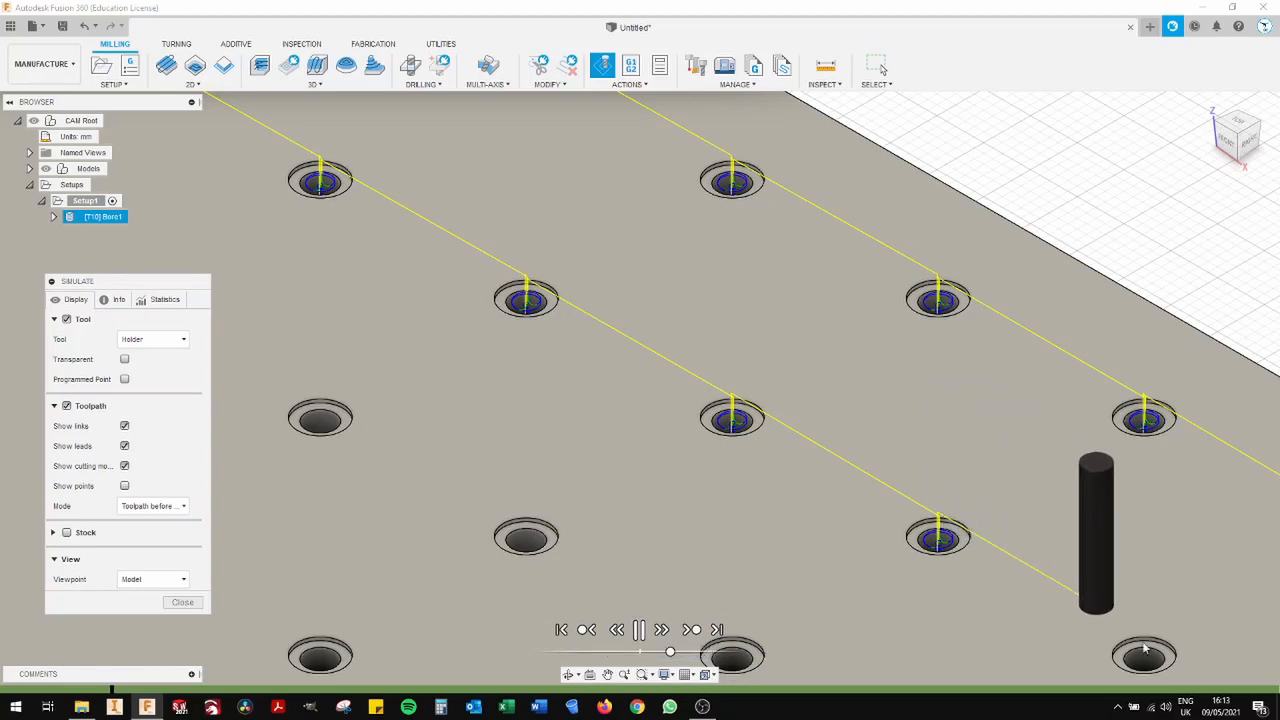
pyautogui.moveTo(986, 600); pyautogui.dragTo(754, 450, button='middle')
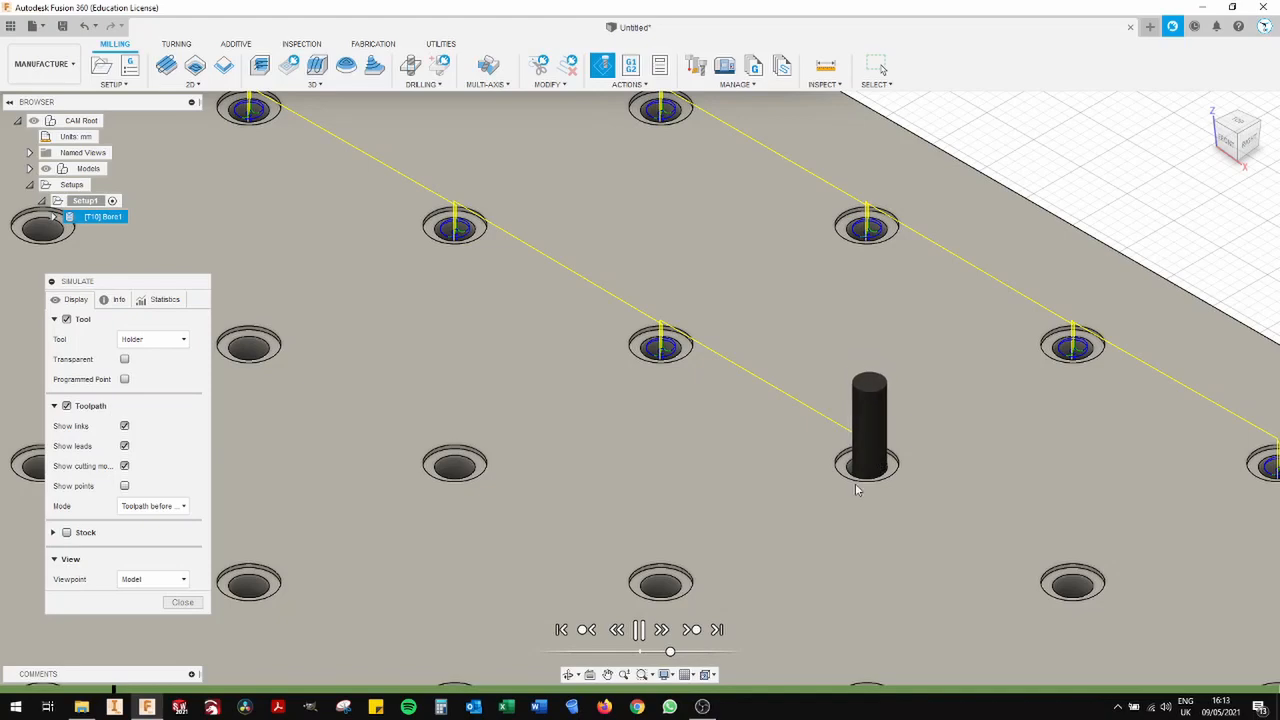
pyautogui.click(641, 629)
pyautogui.click(182, 602)
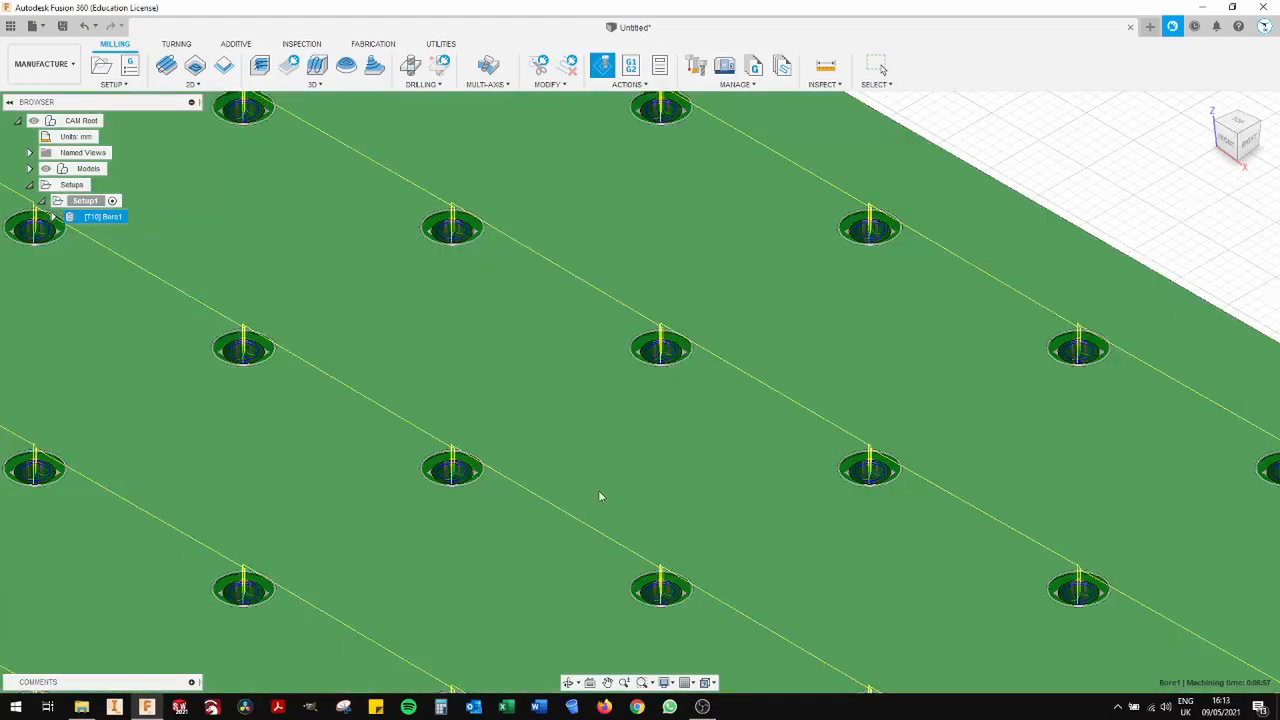
# - Start a 2D Contour operation and select the panel's bottom outer perimeter as the contour
pyautogui.scroll(-6, 623, 490)
pyautogui.moveTo(672, 441); pyautogui.dragTo(817, 284, button='middle')
pyautogui.scroll(-3, 828, 268)
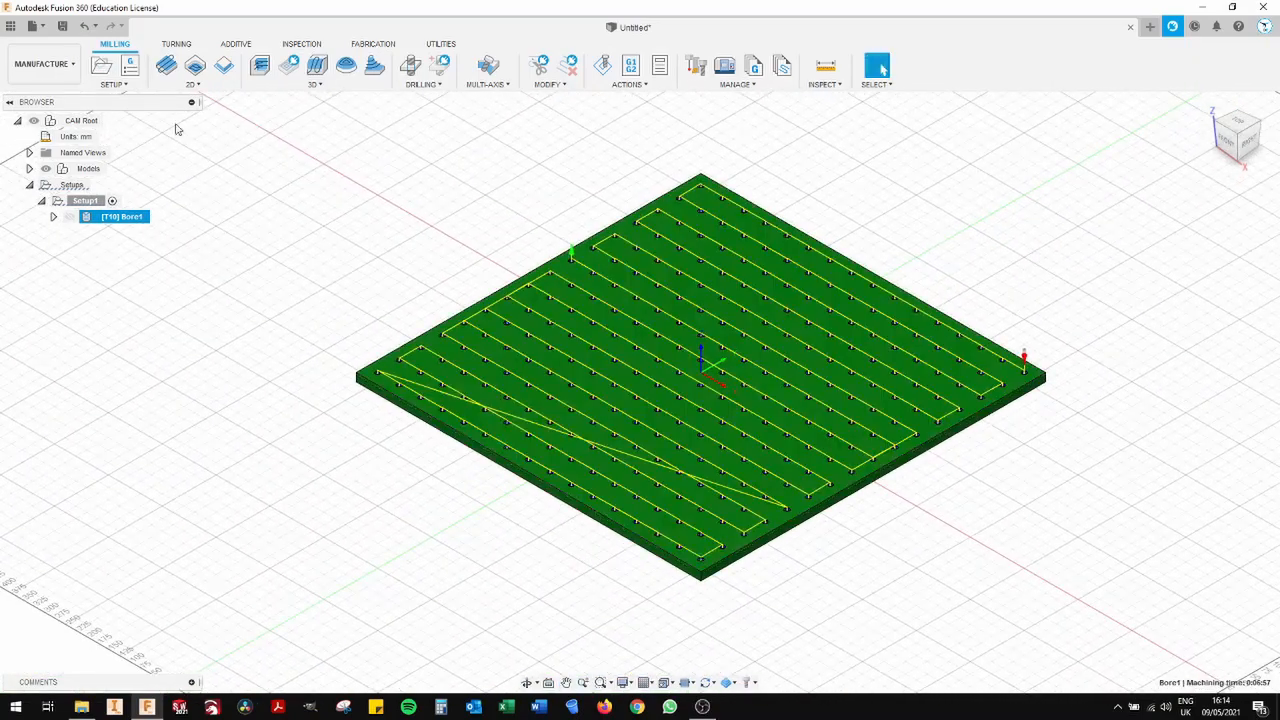
pyautogui.click(182, 86)
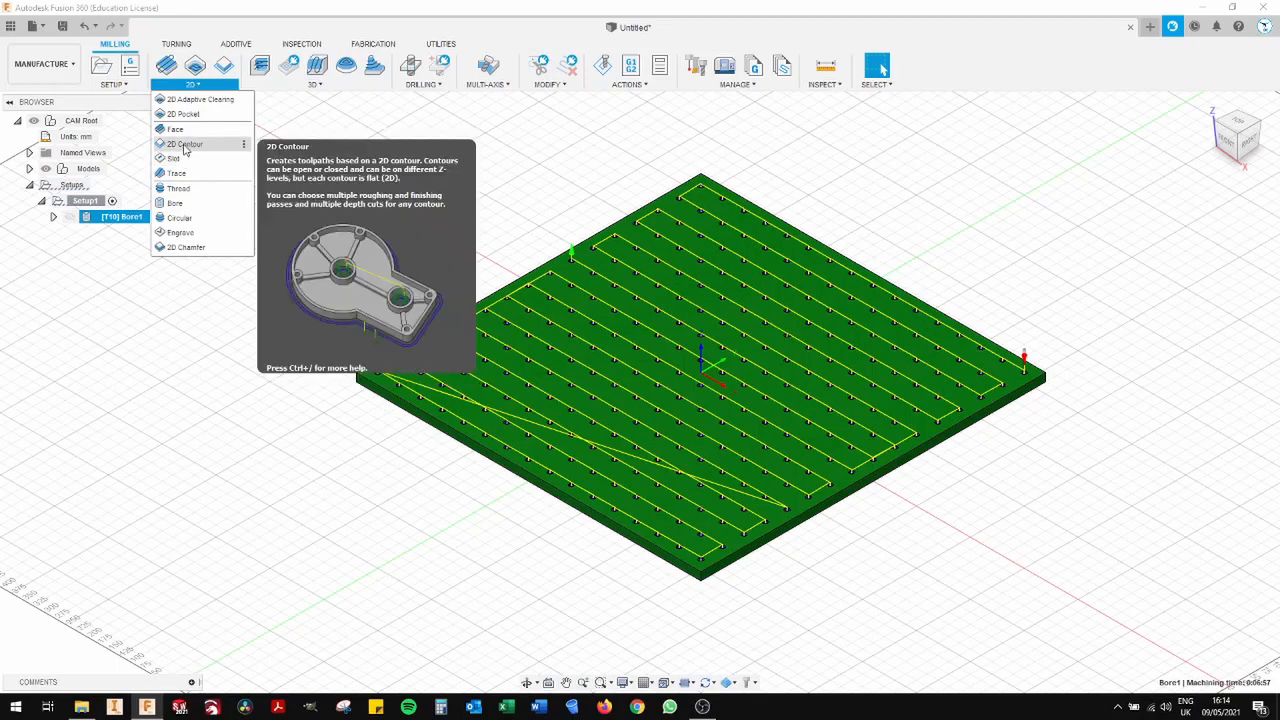
pyautogui.click(185, 148)
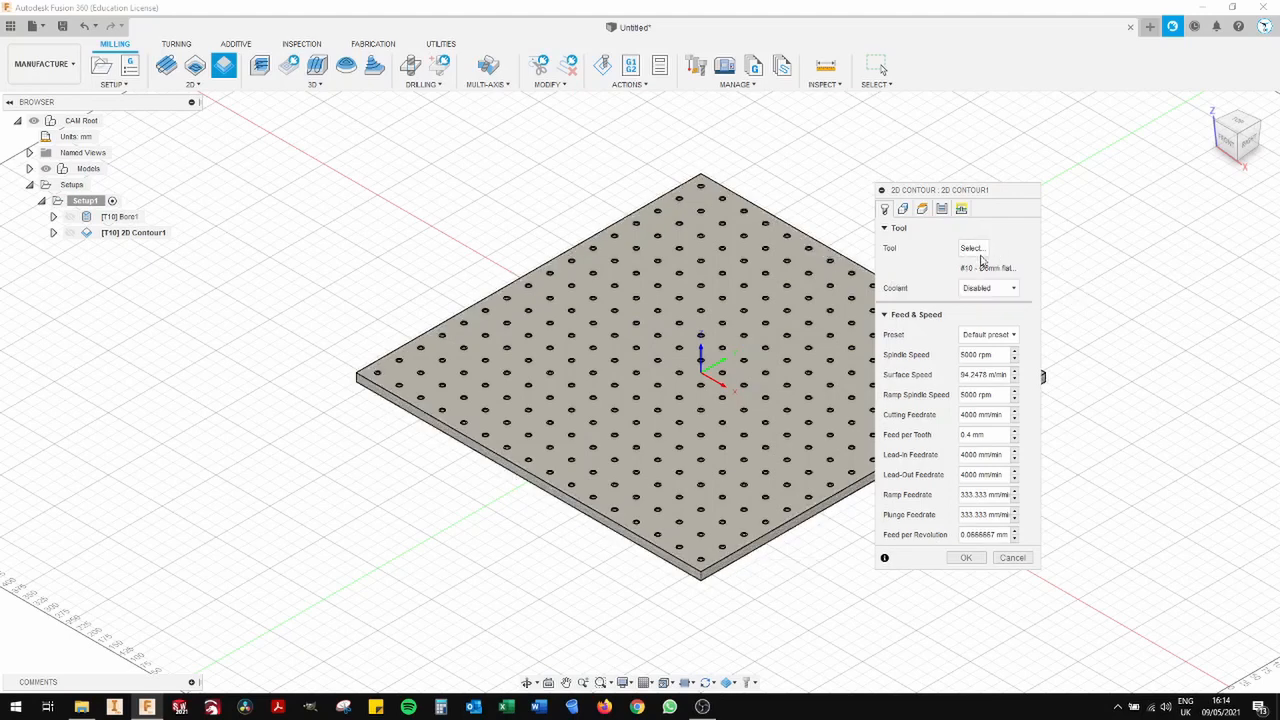
pyautogui.moveTo(959, 190); pyautogui.dragTo(1111, 189)
pyautogui.click(783, 537)
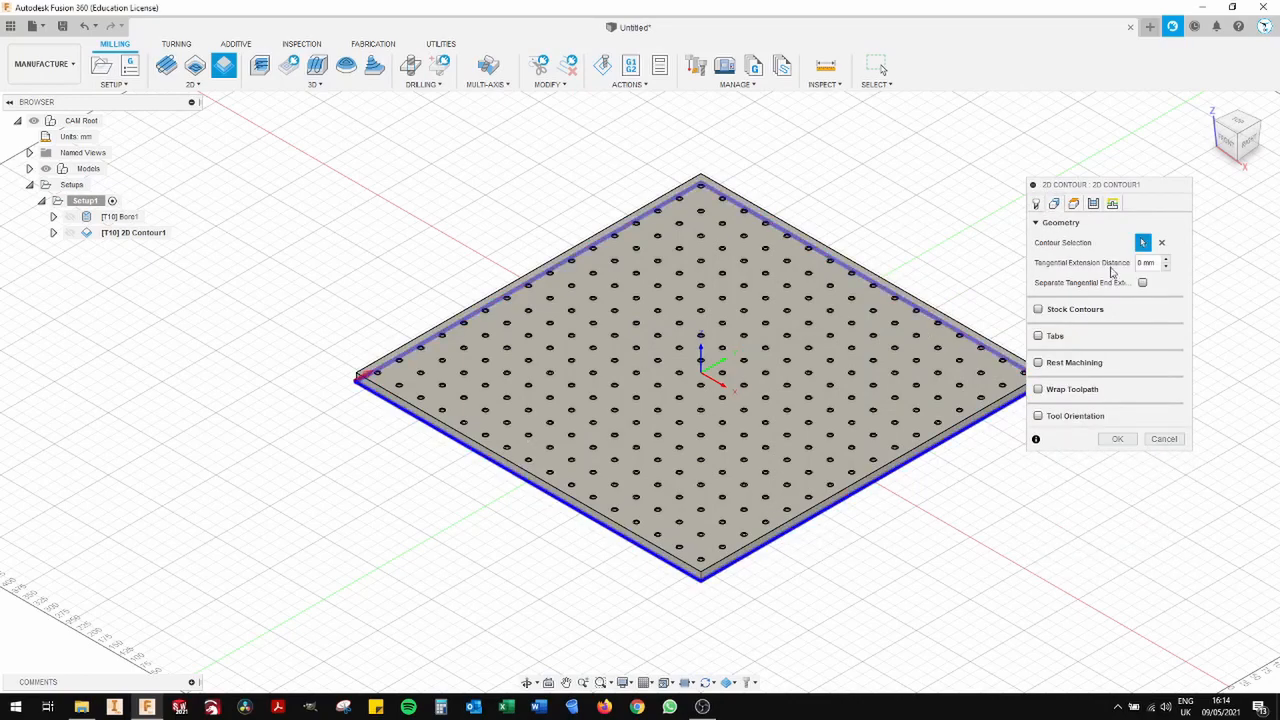
# - Enable Multiple Depths for the contour passes and raise the maximum roughing stepdown
pyautogui.click(1093, 204)
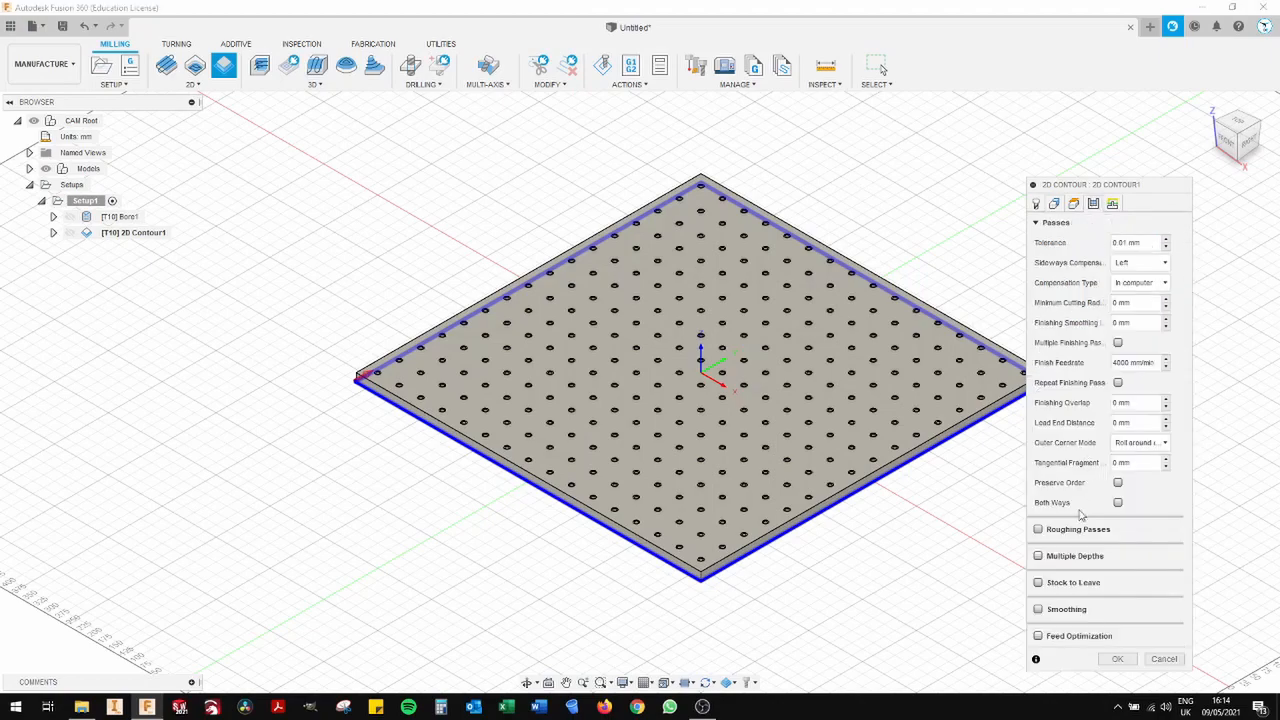
pyautogui.click(1038, 557)
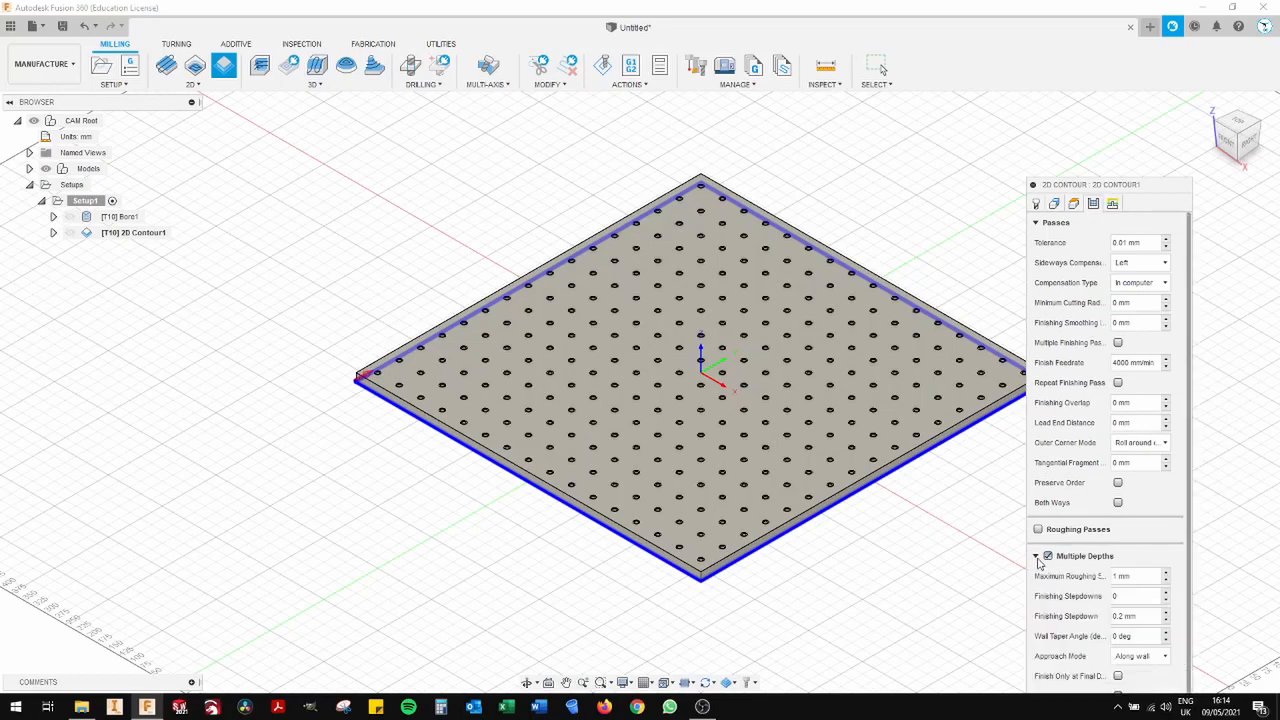
pyautogui.moveTo(1118, 193); pyautogui.dragTo(1103, 61)
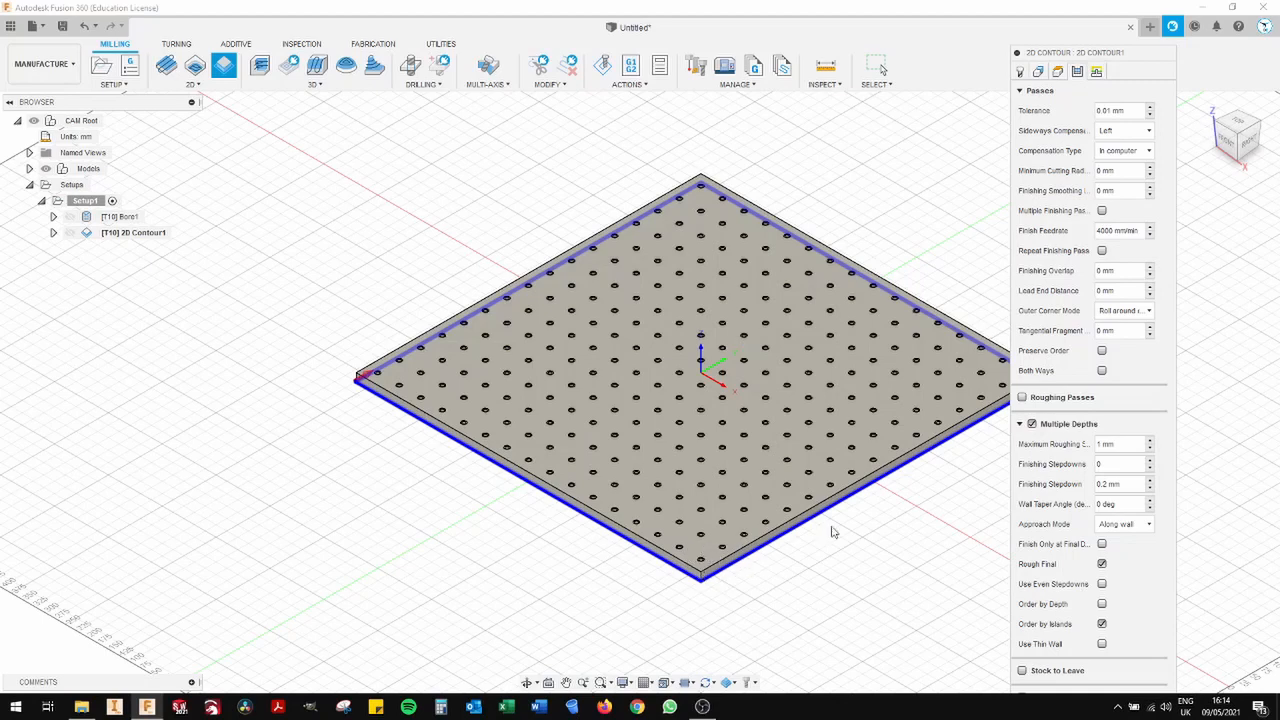
pyautogui.click(1150, 440)
# - Keep the default linking settings with ramping disabled and finish creating the 2D contour operation
pyautogui.moveTo(1140, 52)
pyautogui.mouseDown()
pyautogui.moveTo(1132, 18)
pyautogui.moveTo(1130, 34)
pyautogui.mouseUp()
pyautogui.click(1088, 54)
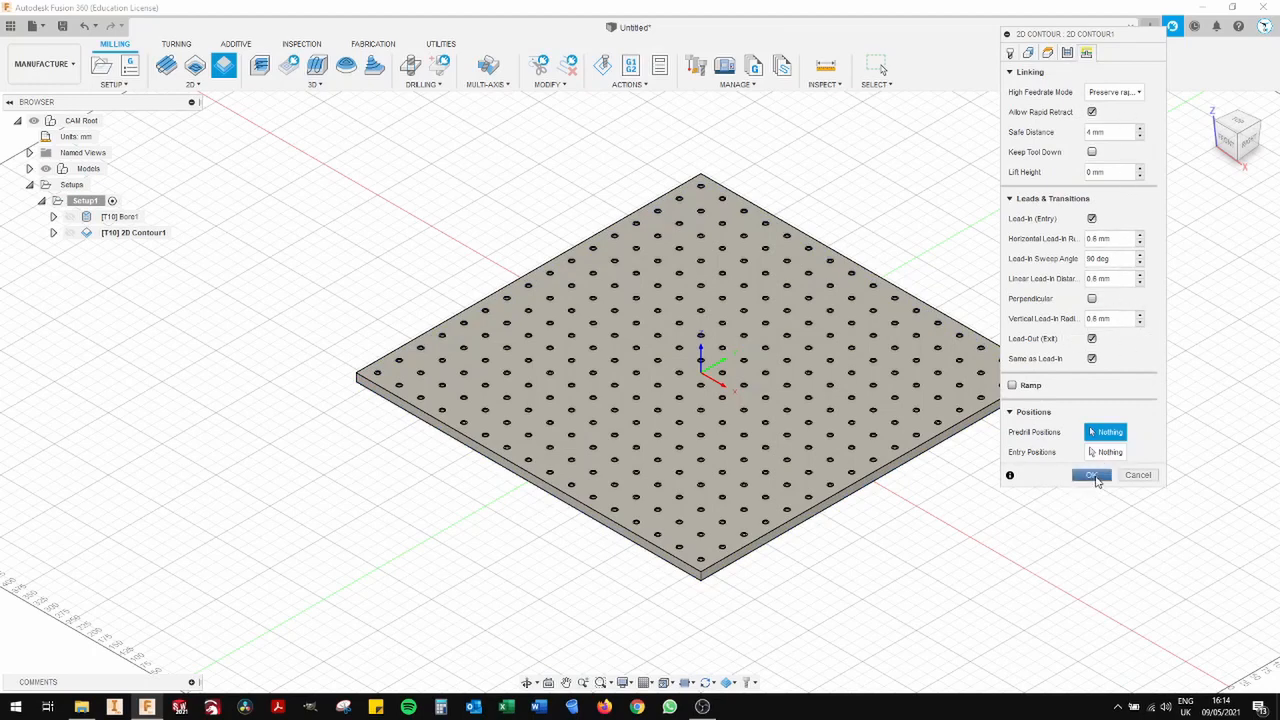
pyautogui.click(1092, 475)
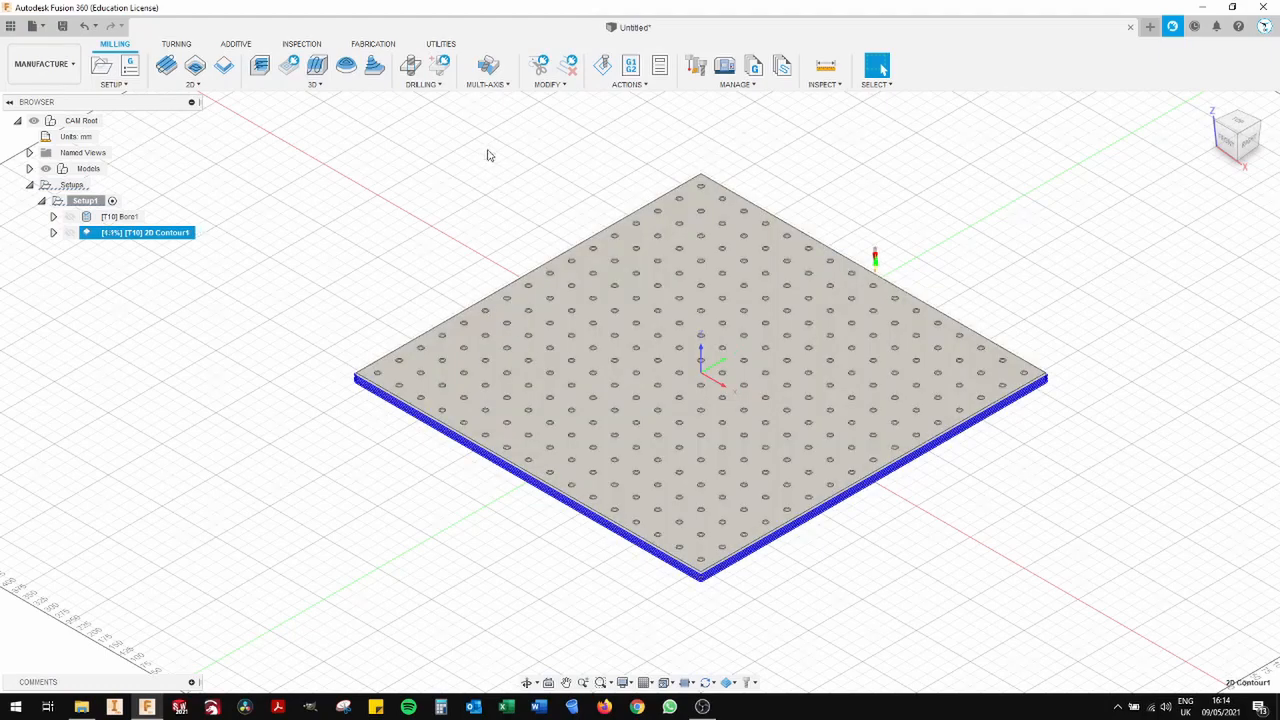
# - Simulate the 2D contour toolpath around the panel's perimeter, watch the playback and close the simulation
pyautogui.click(603, 66)
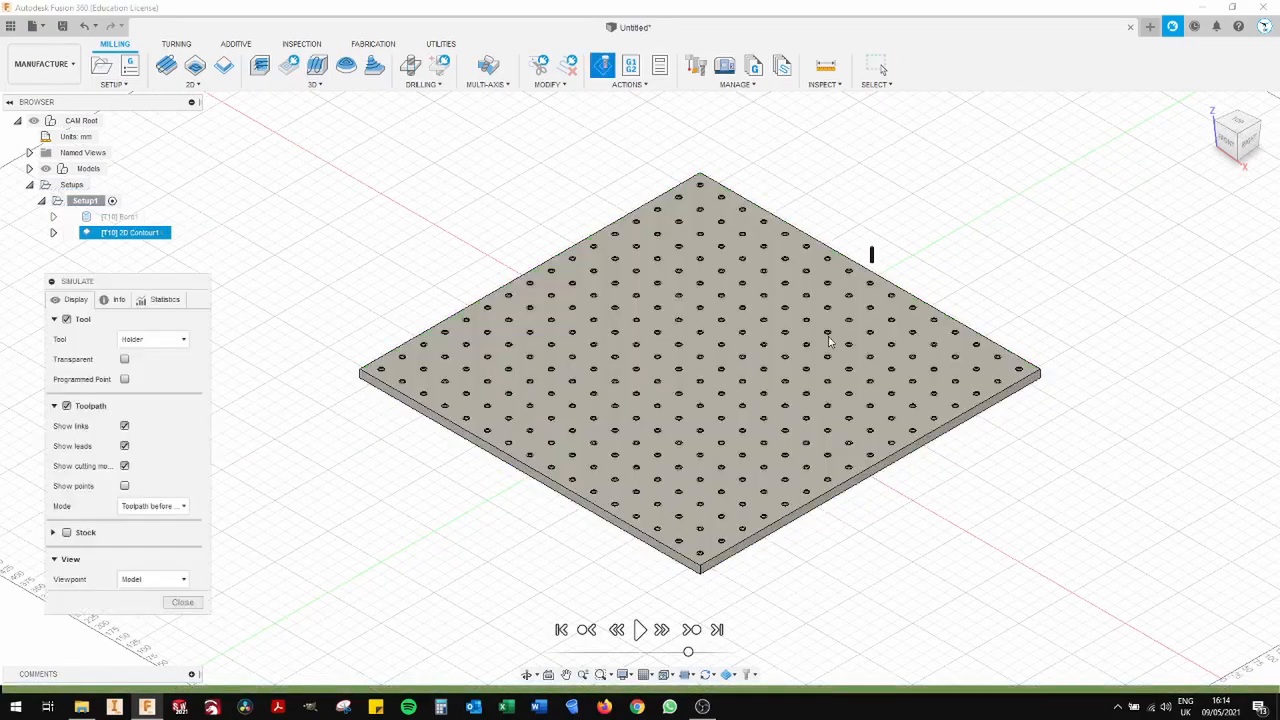
pyautogui.click(640, 629)
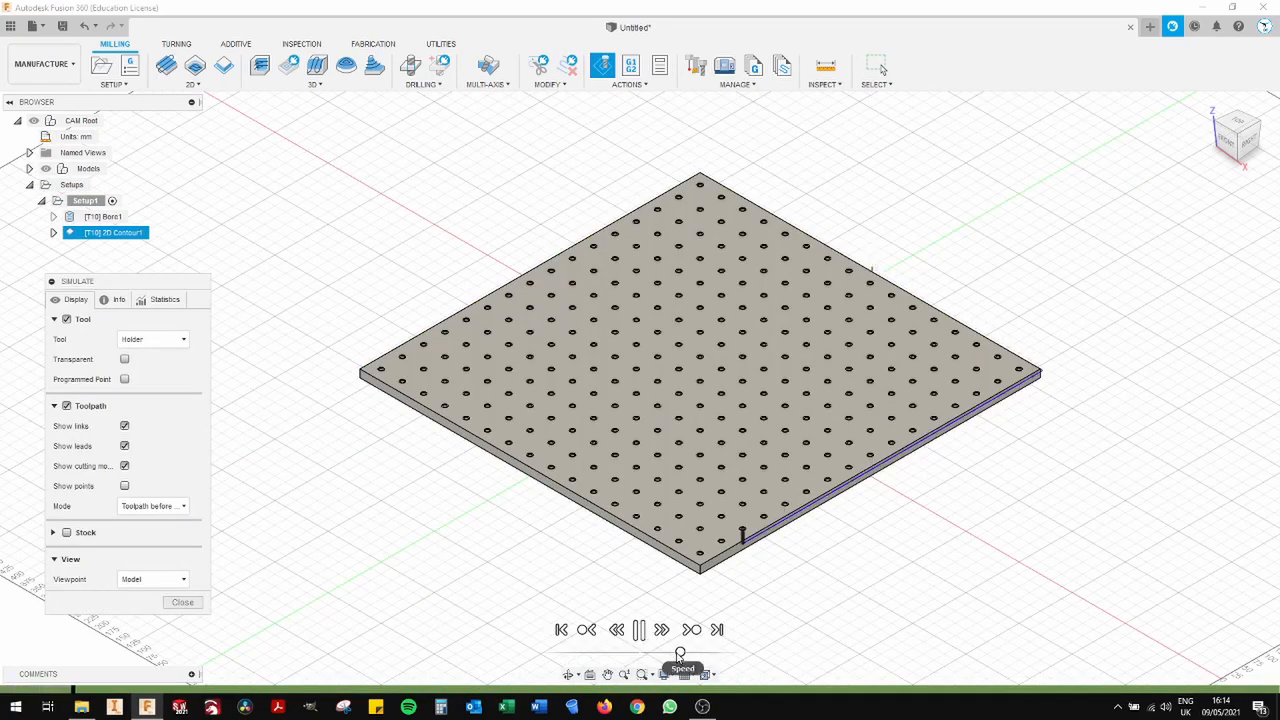
pyautogui.scroll(3, 677, 594)
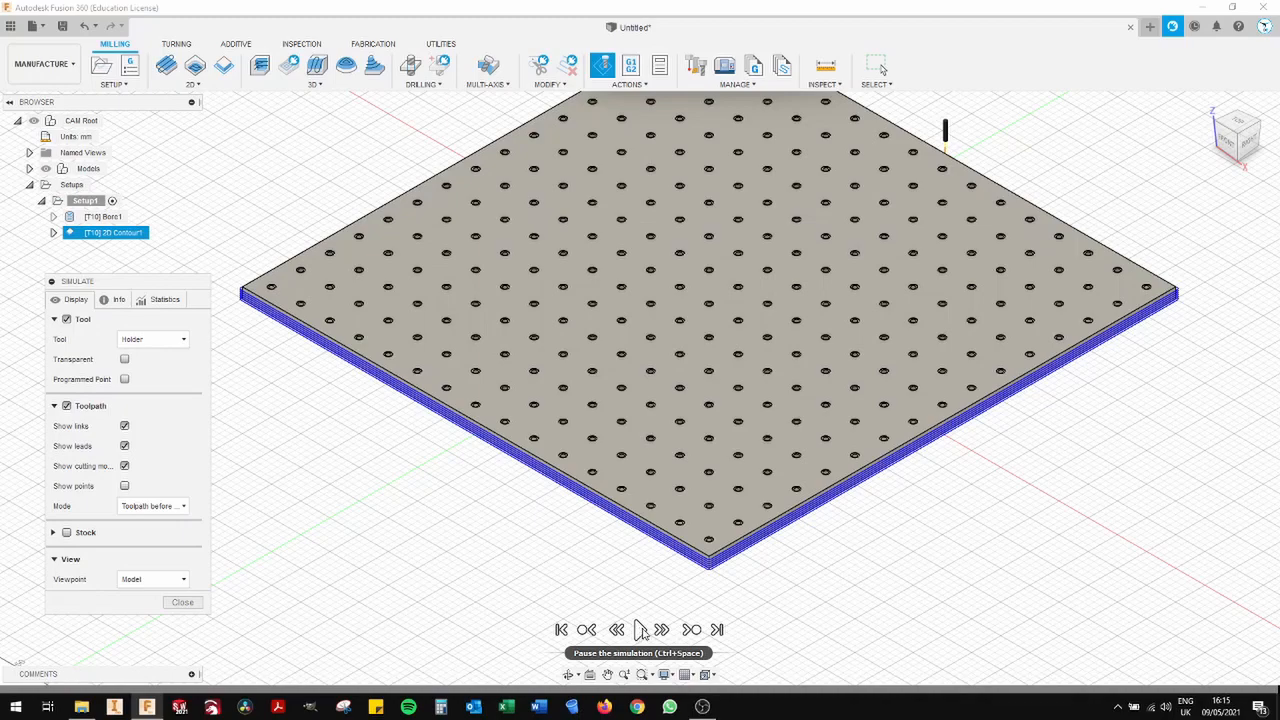
pyautogui.click(182, 602)
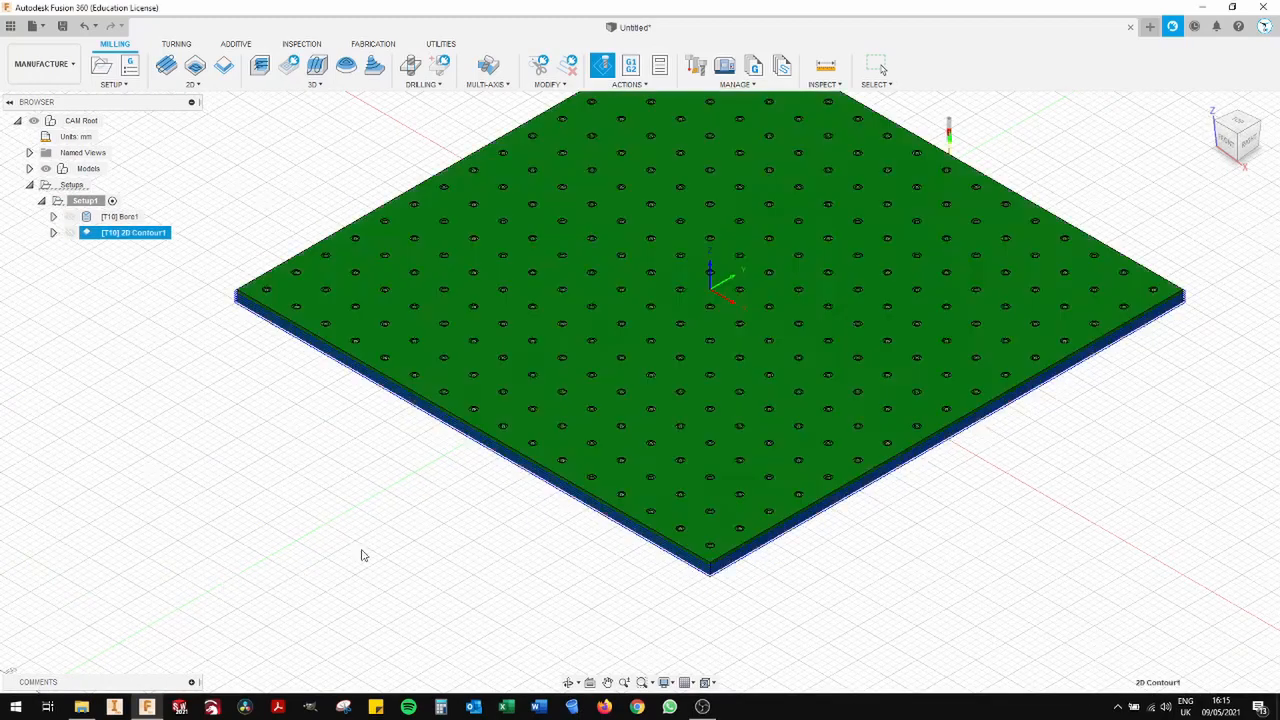
# - Select both the bore and the 2D contour operations in Setup1 for post-processing
pyautogui.click(1240, 125)
pyautogui.moveTo(620, 380); pyautogui.dragTo(648, 500, button='middle')
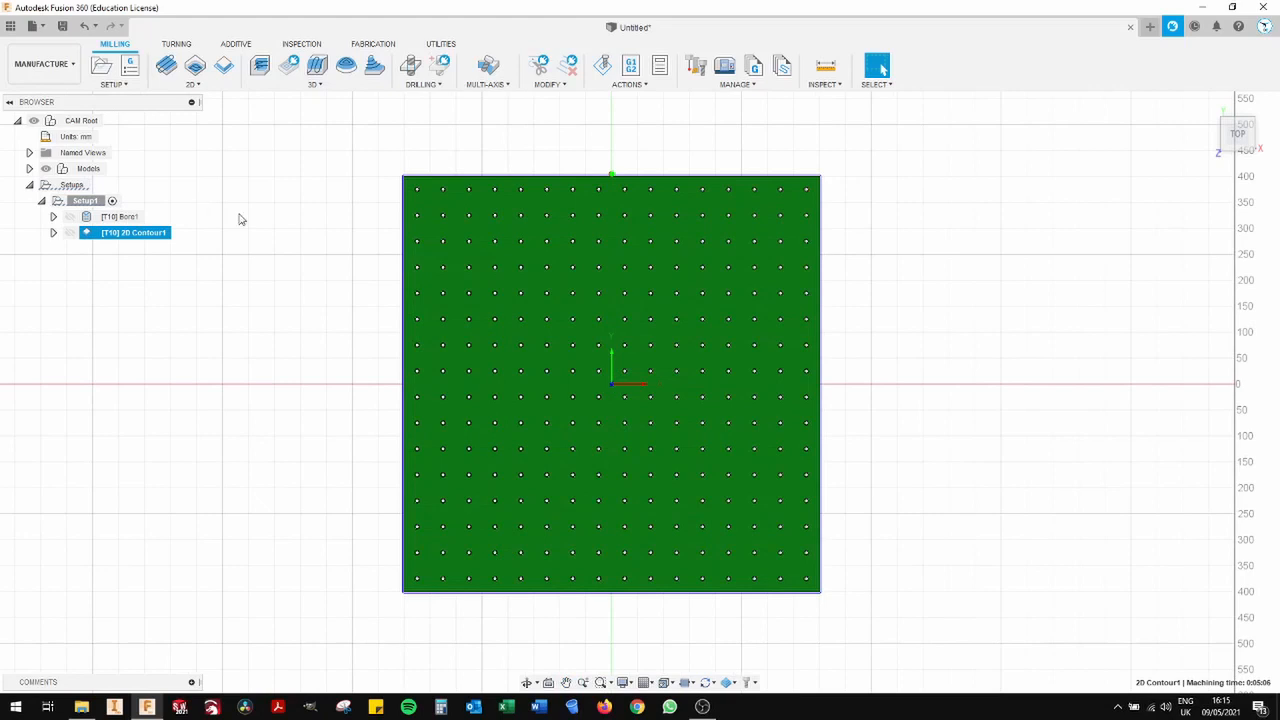
pyautogui.click(124, 218)
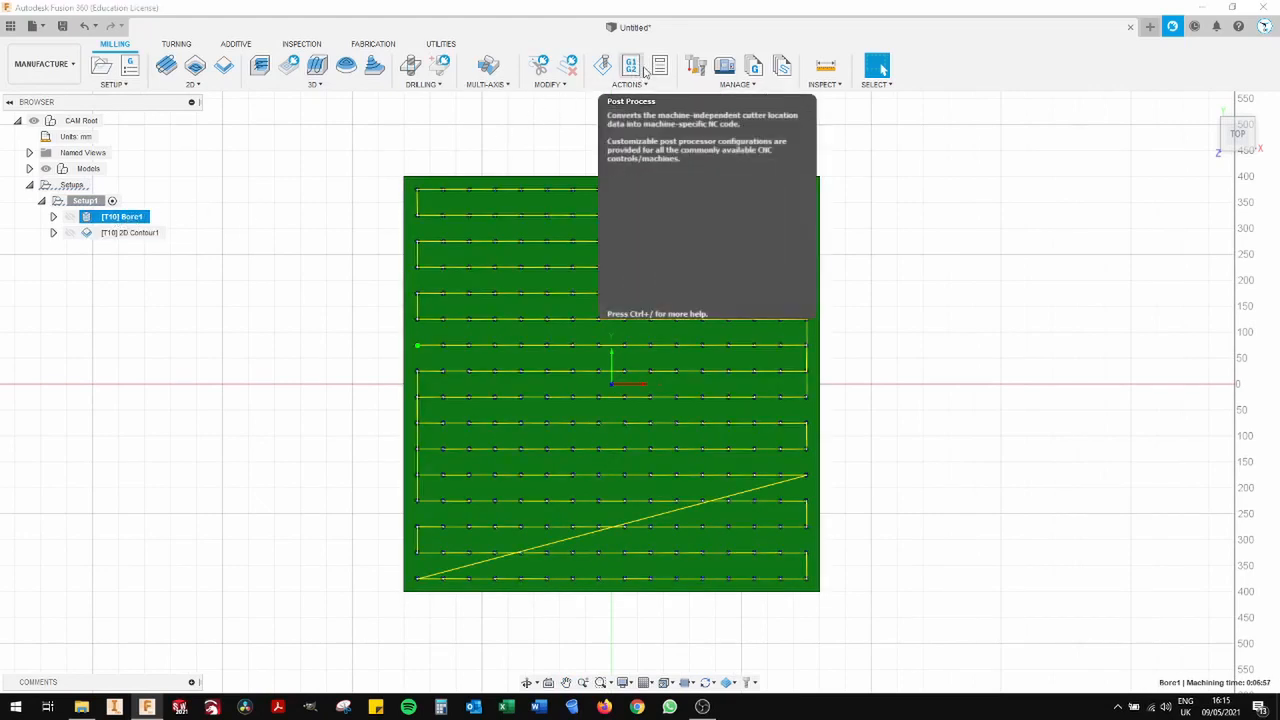
pyautogui.click(634, 68)
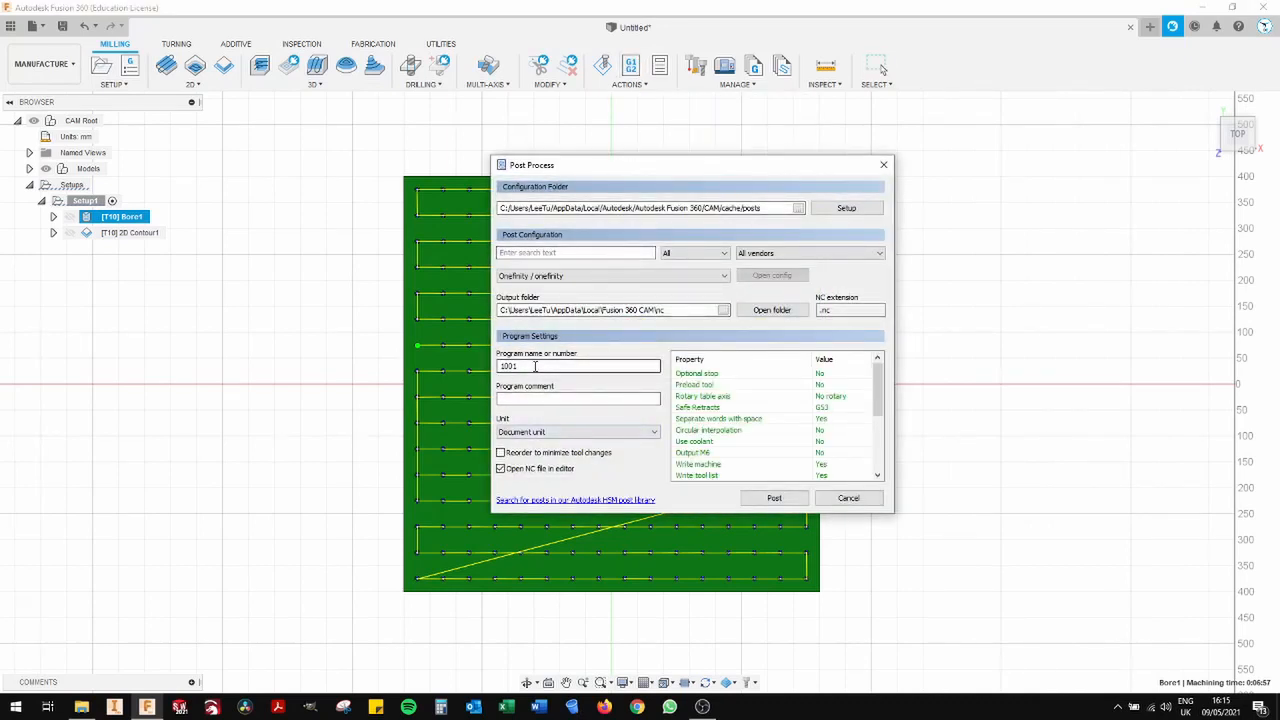
pyautogui.click(883, 164)
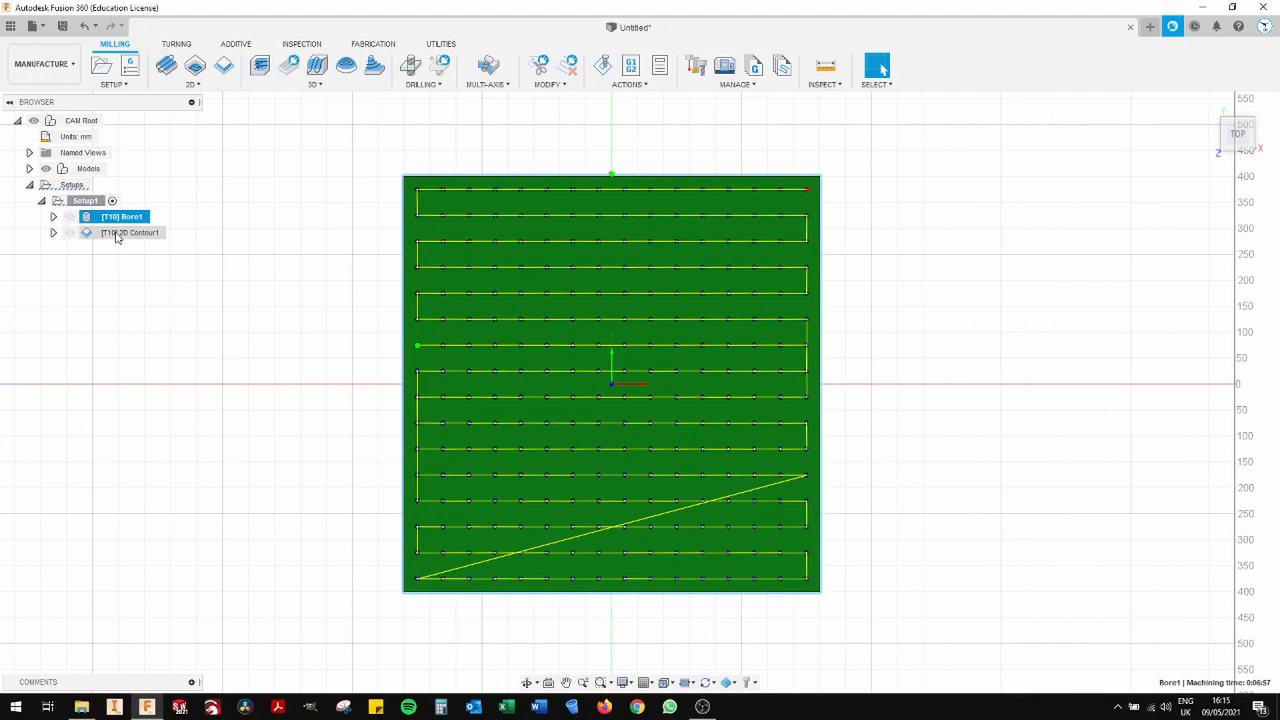
pyautogui.keyDown('ctrl'); pyautogui.click(116, 234); pyautogui.keyUp('ctrl')
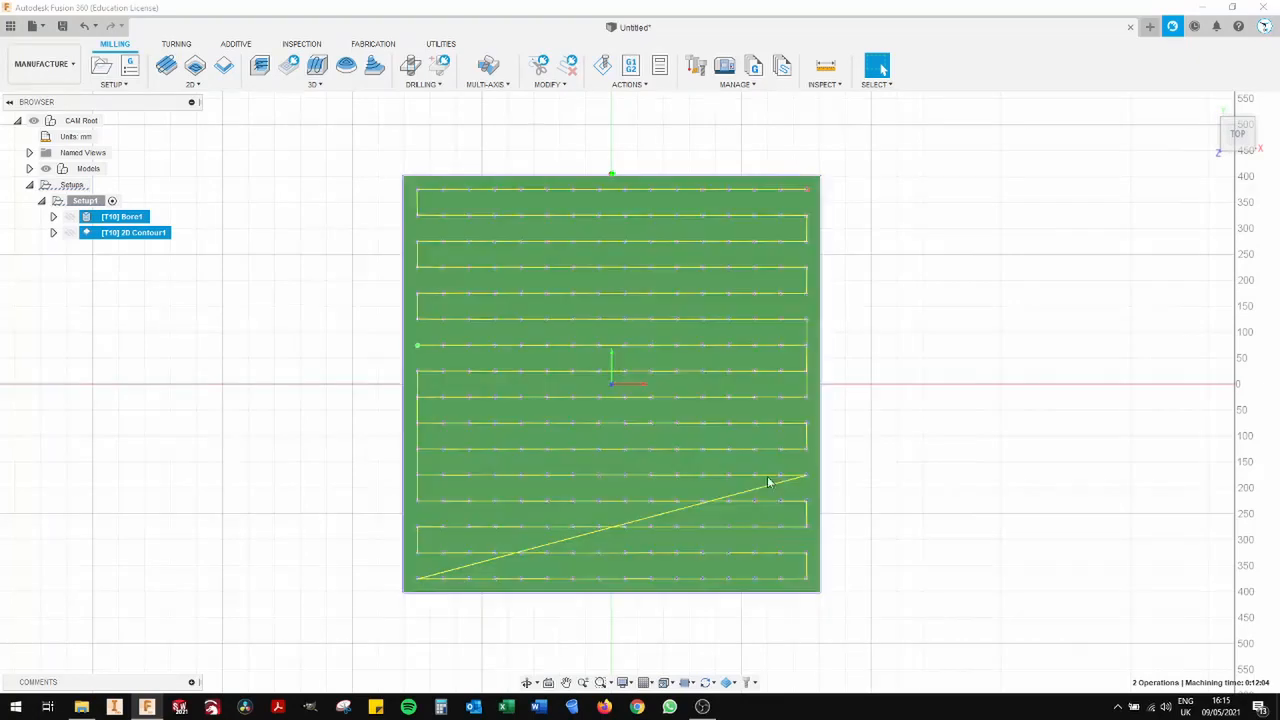
# - Post process the two selected operations with the Onefinity configuration and the program name Spoil Board 101
pyautogui.click(640, 68)
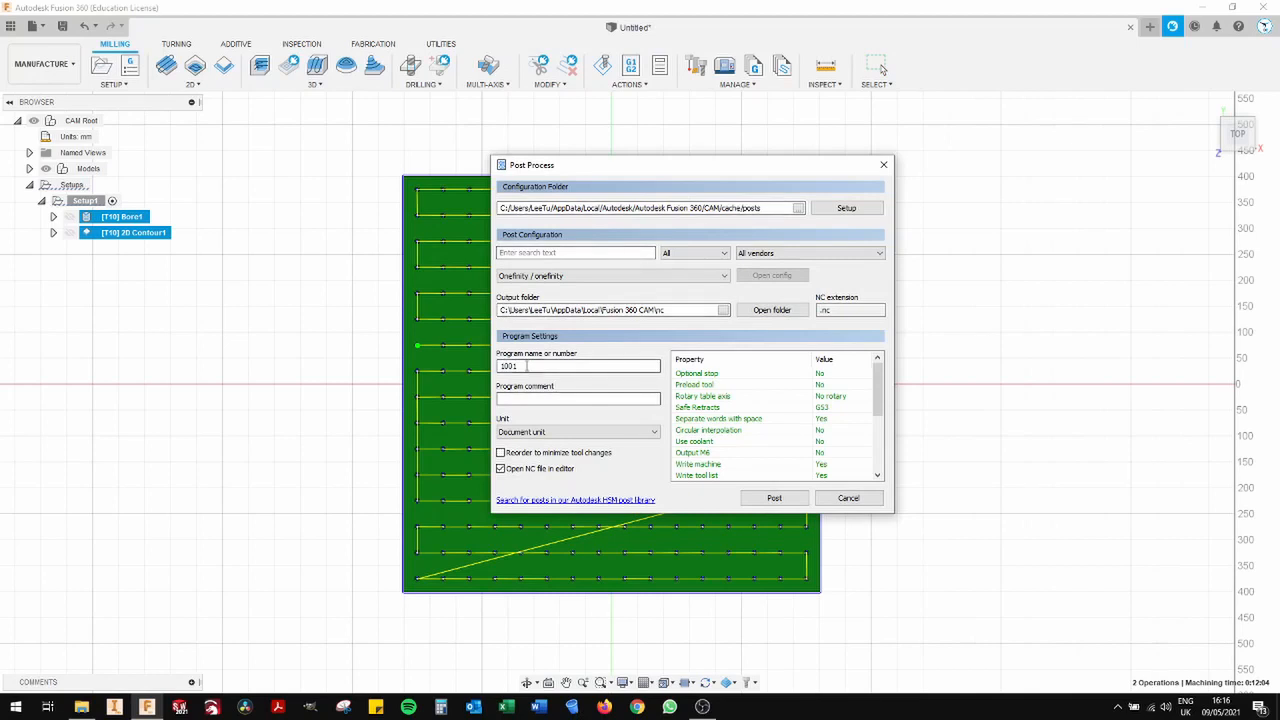
pyautogui.click(527, 366)
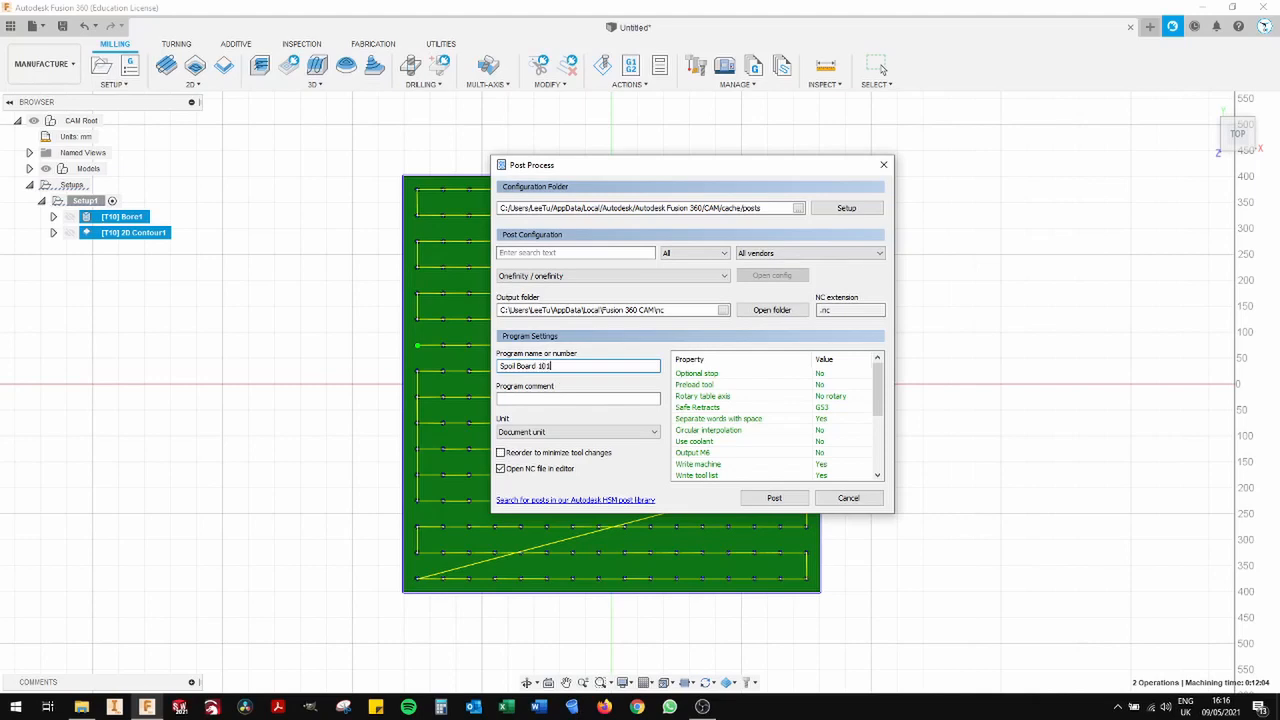
pyautogui.click(760, 497)
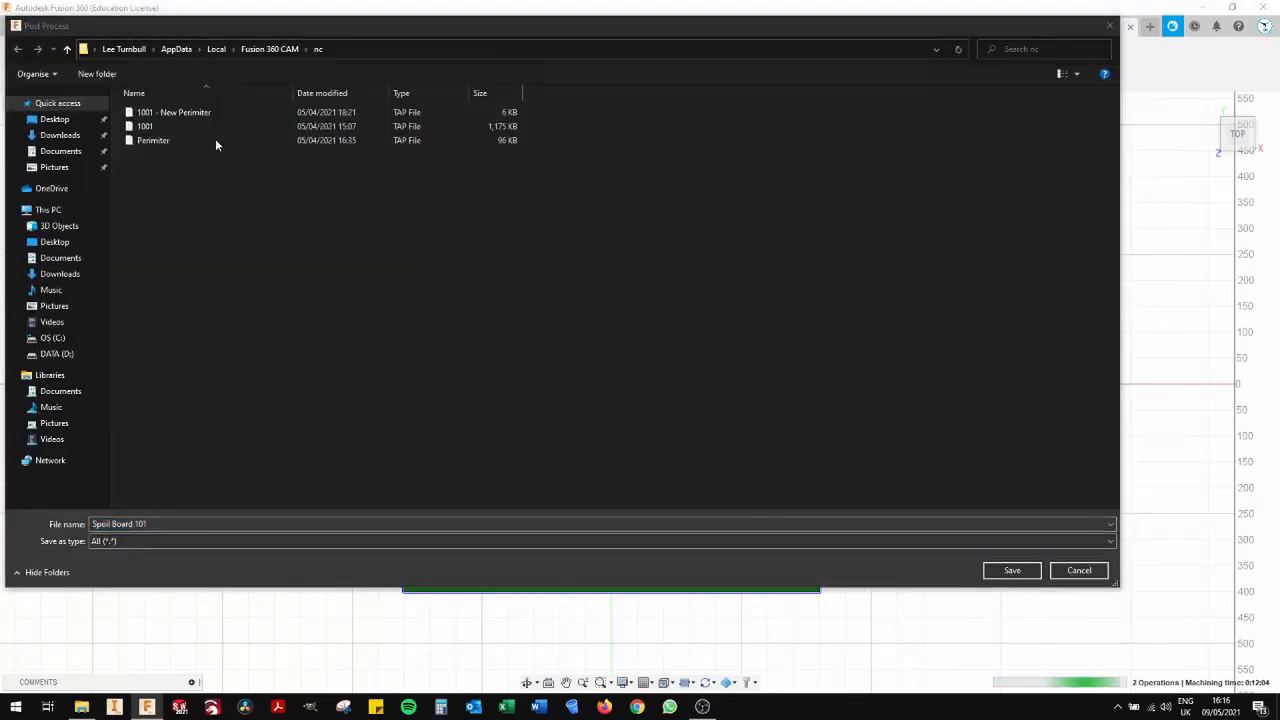
# - Save the NC file in D:\OneFinity\GCode Folder and reposition the code editor window that shows it
pyautogui.click(57, 354)
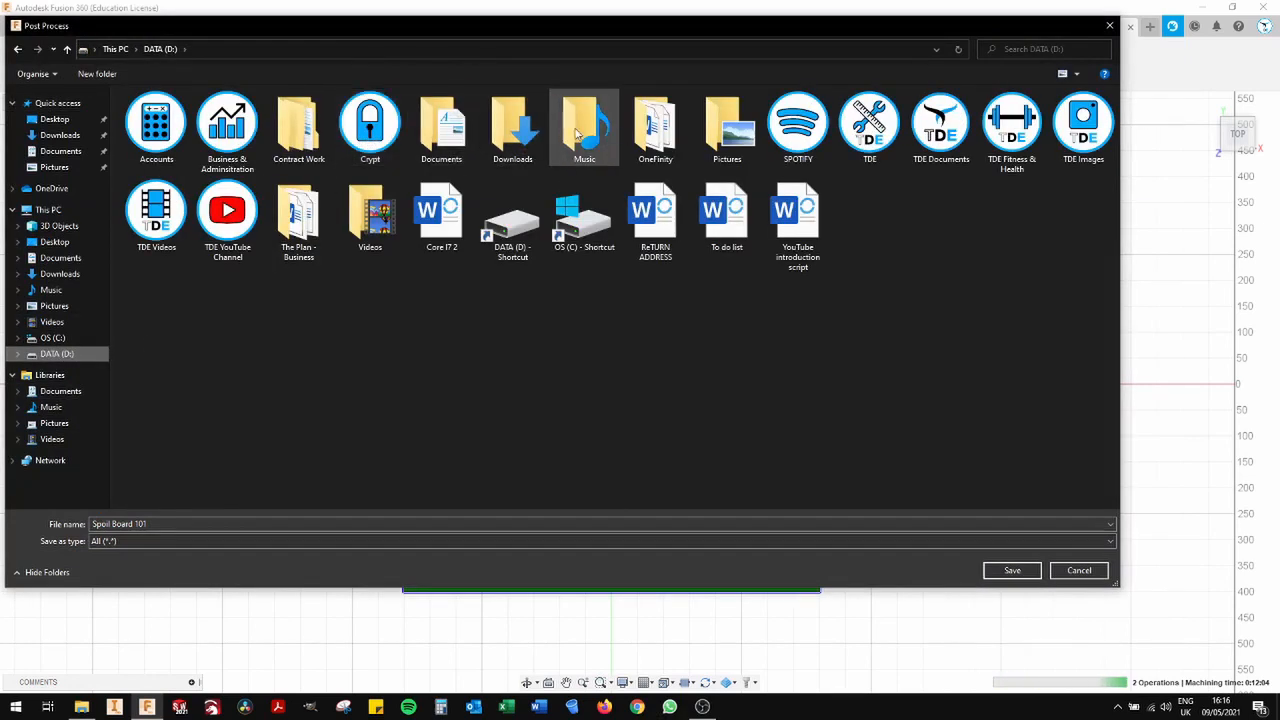
pyautogui.doubleClick(643, 138)
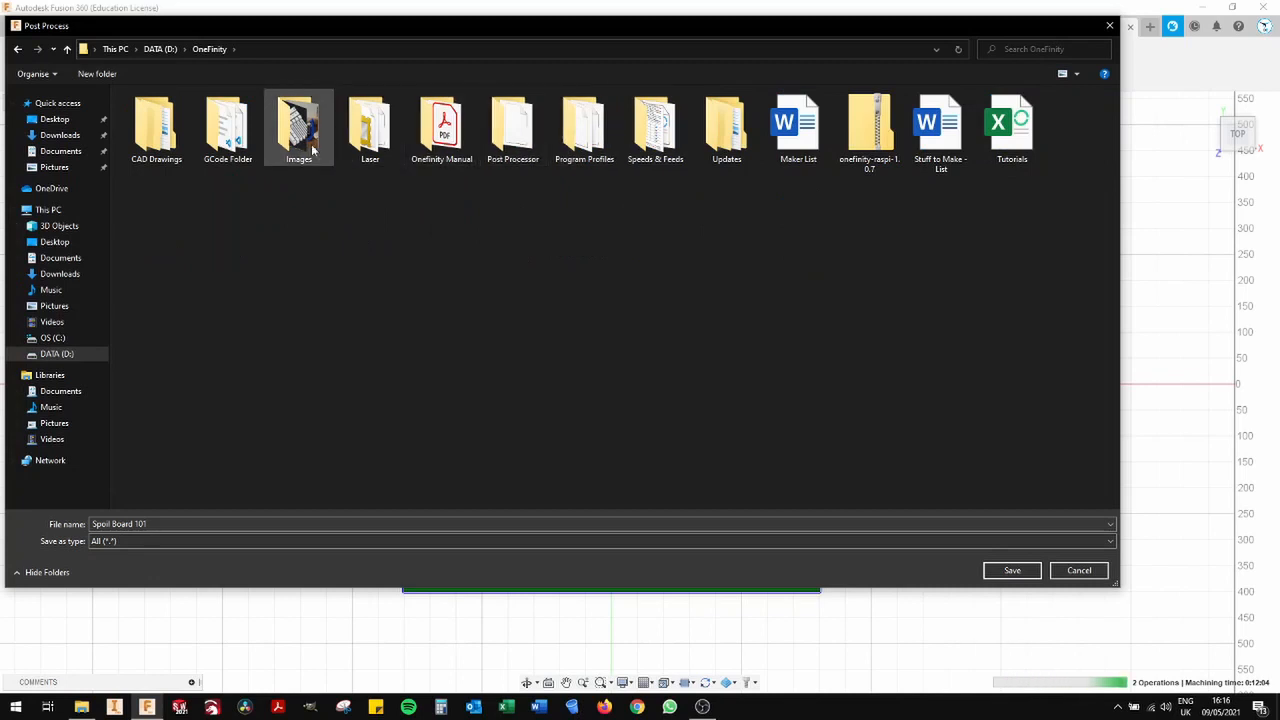
pyautogui.doubleClick(228, 128)
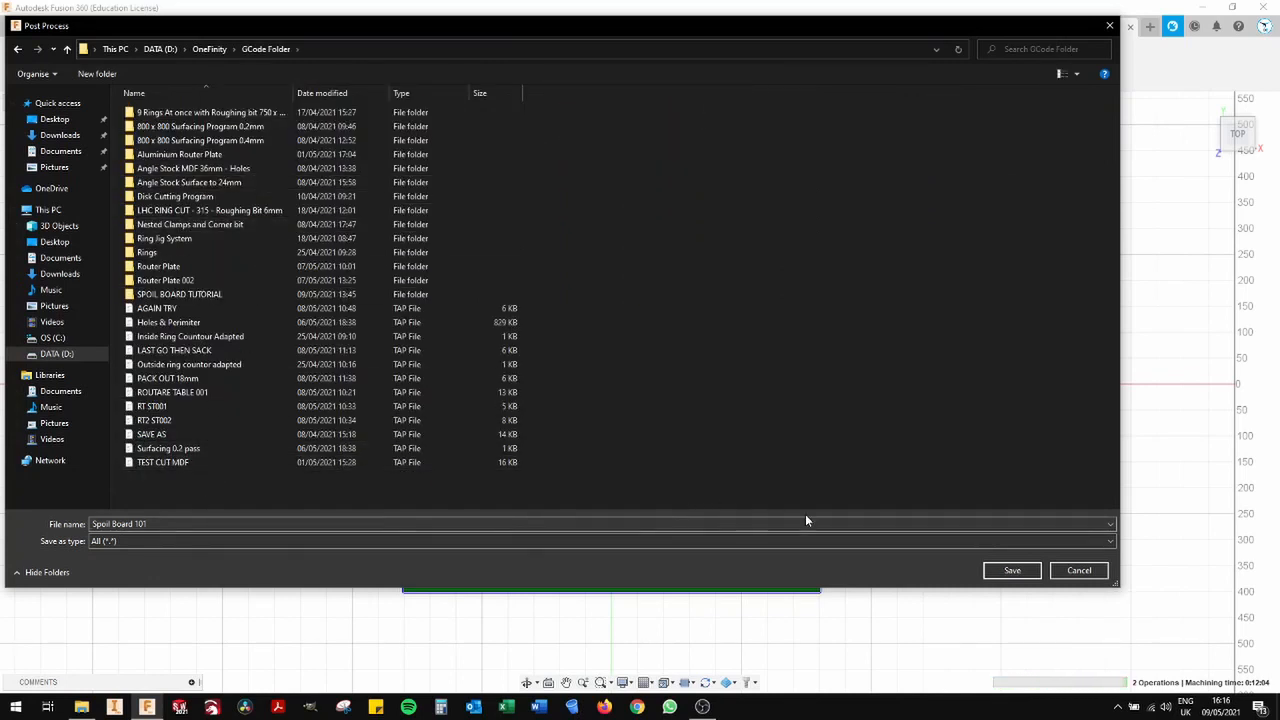
pyautogui.click(1008, 572)
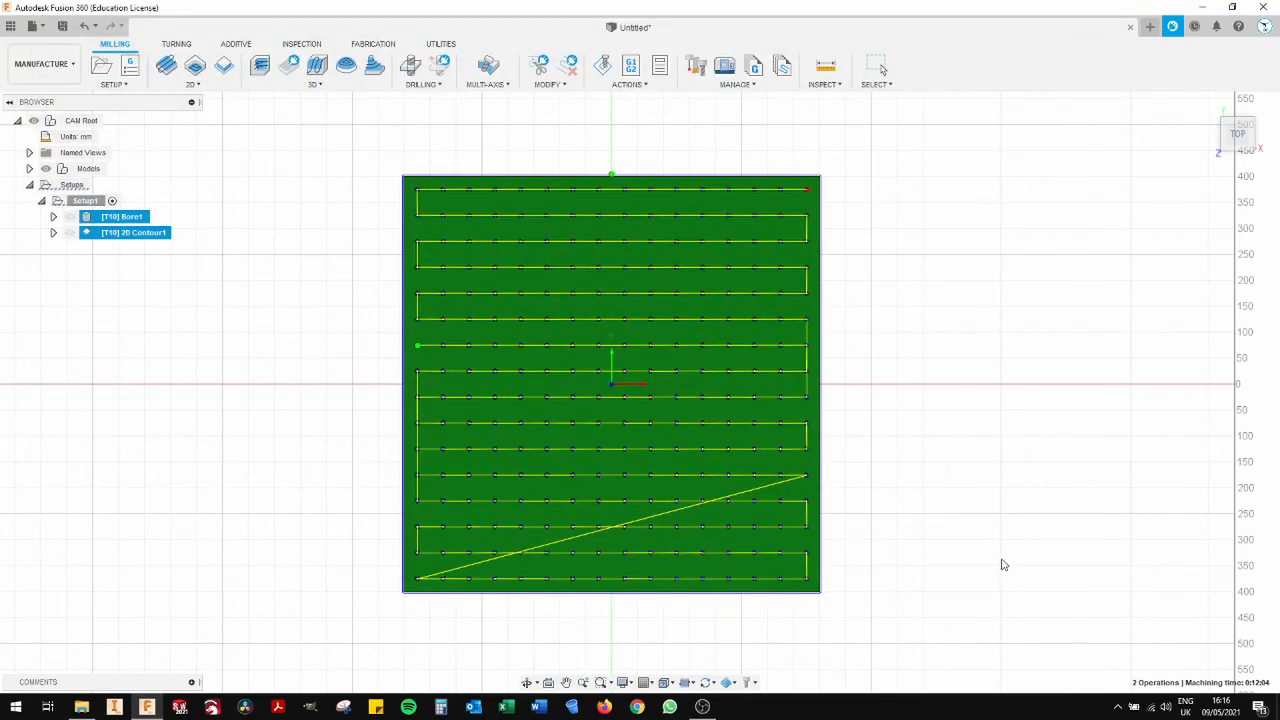
pyautogui.click(1237, 145)
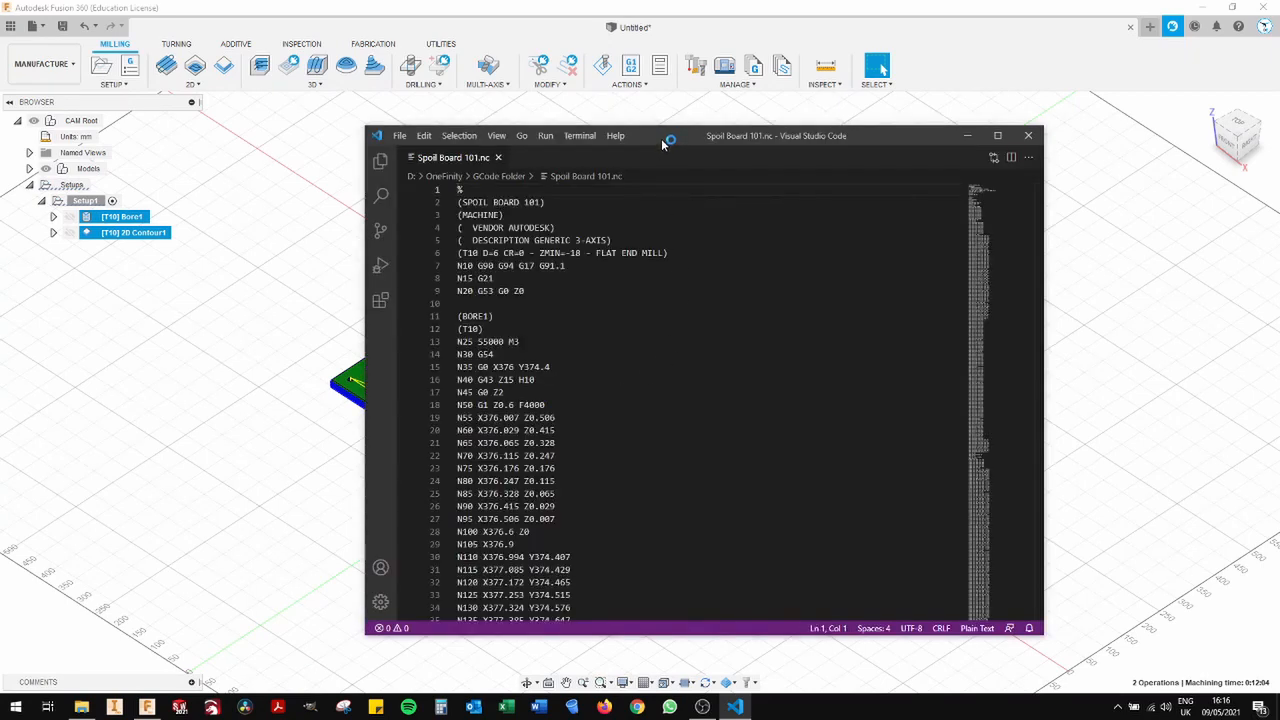
pyautogui.moveTo(662, 145); pyautogui.dragTo(606, 127)
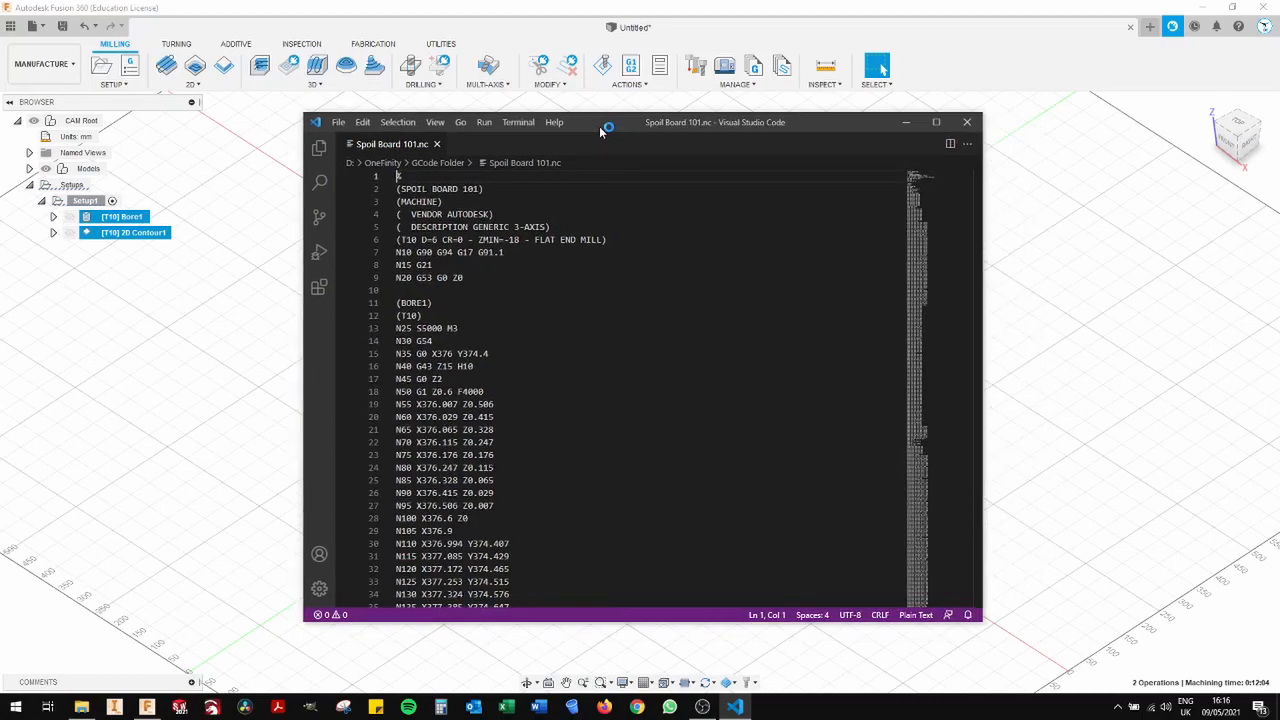
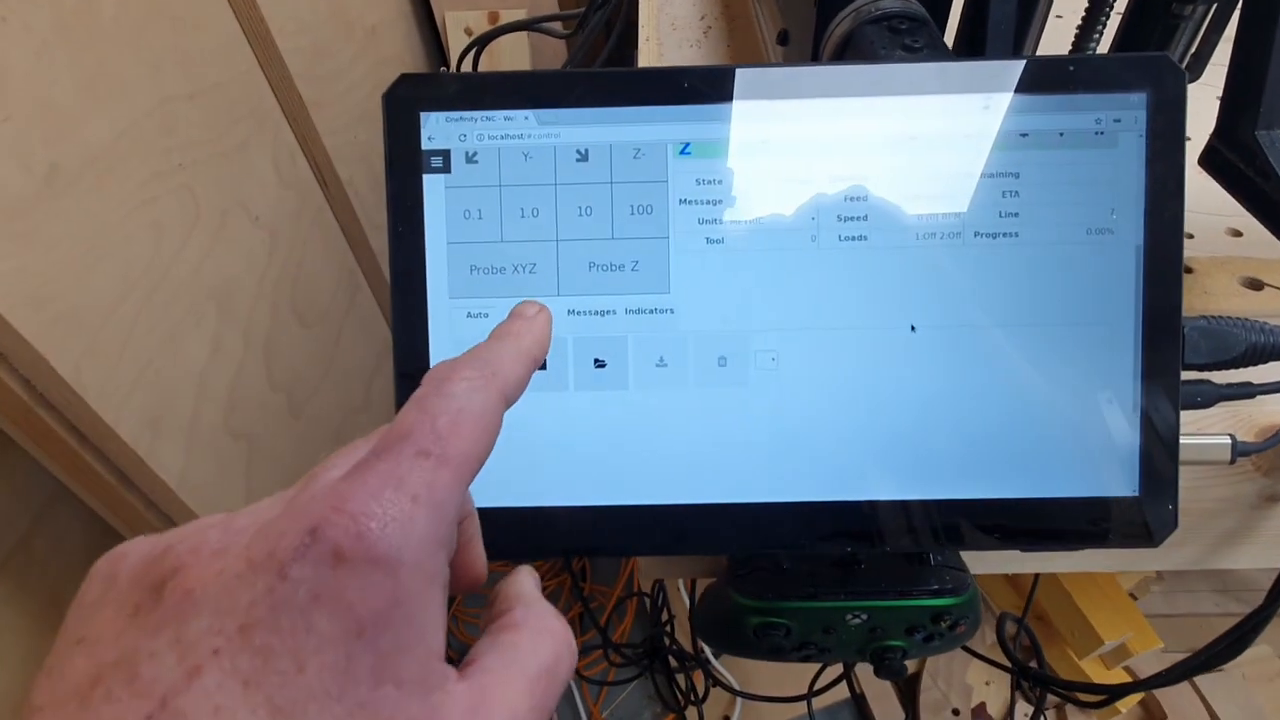
# - On the Onefinity controller, enter the MDI command g00x408y408 and run it
pyautogui.click(548, 296)
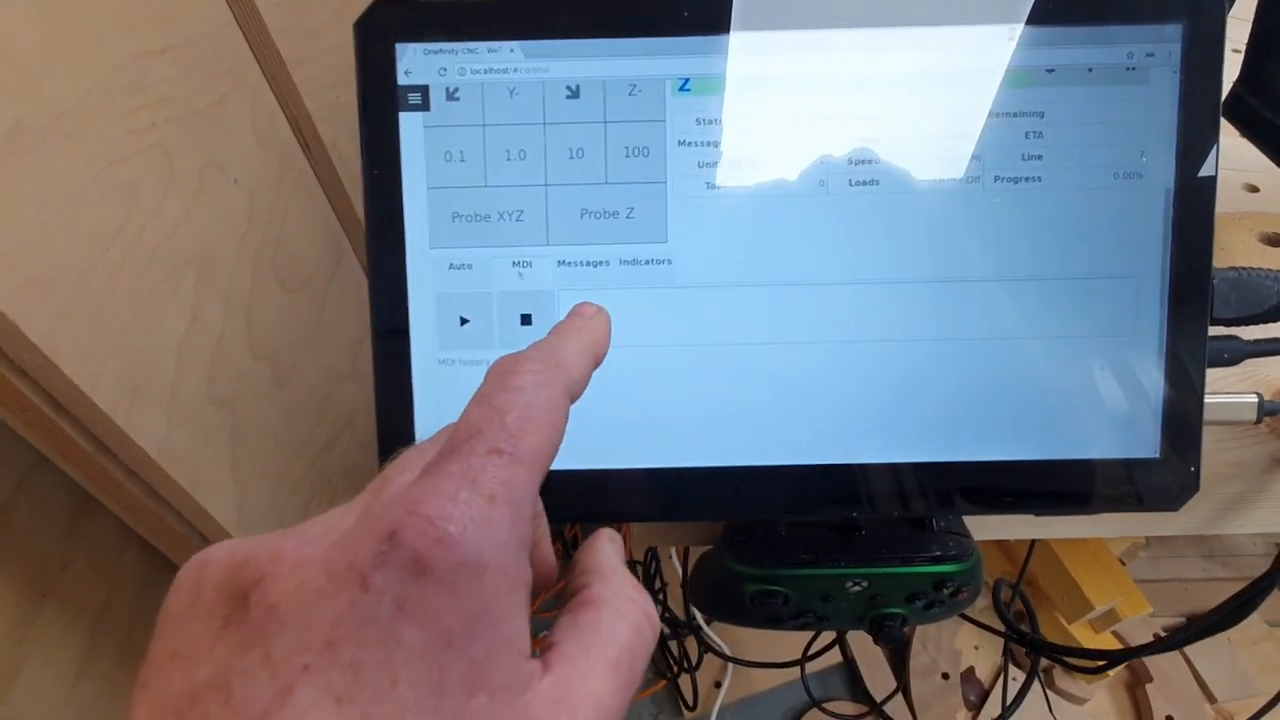
pyautogui.click(620, 300)
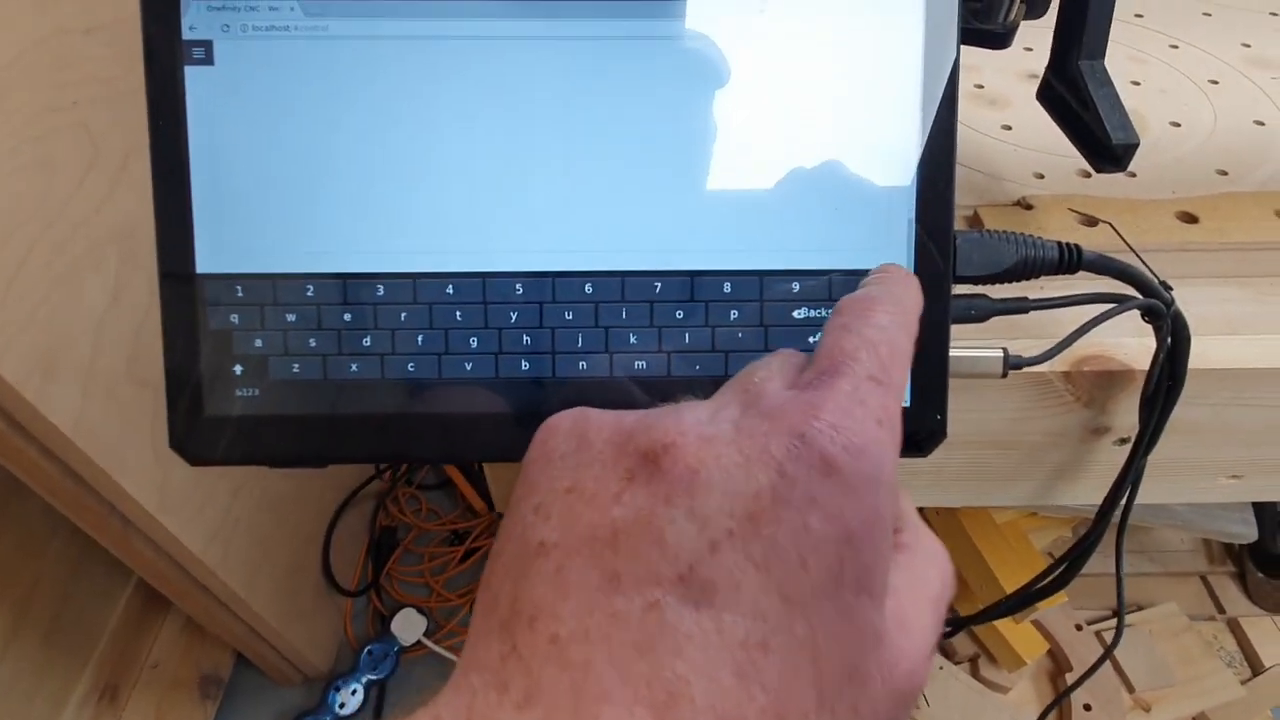
pyautogui.scroll(2, 566, 262)
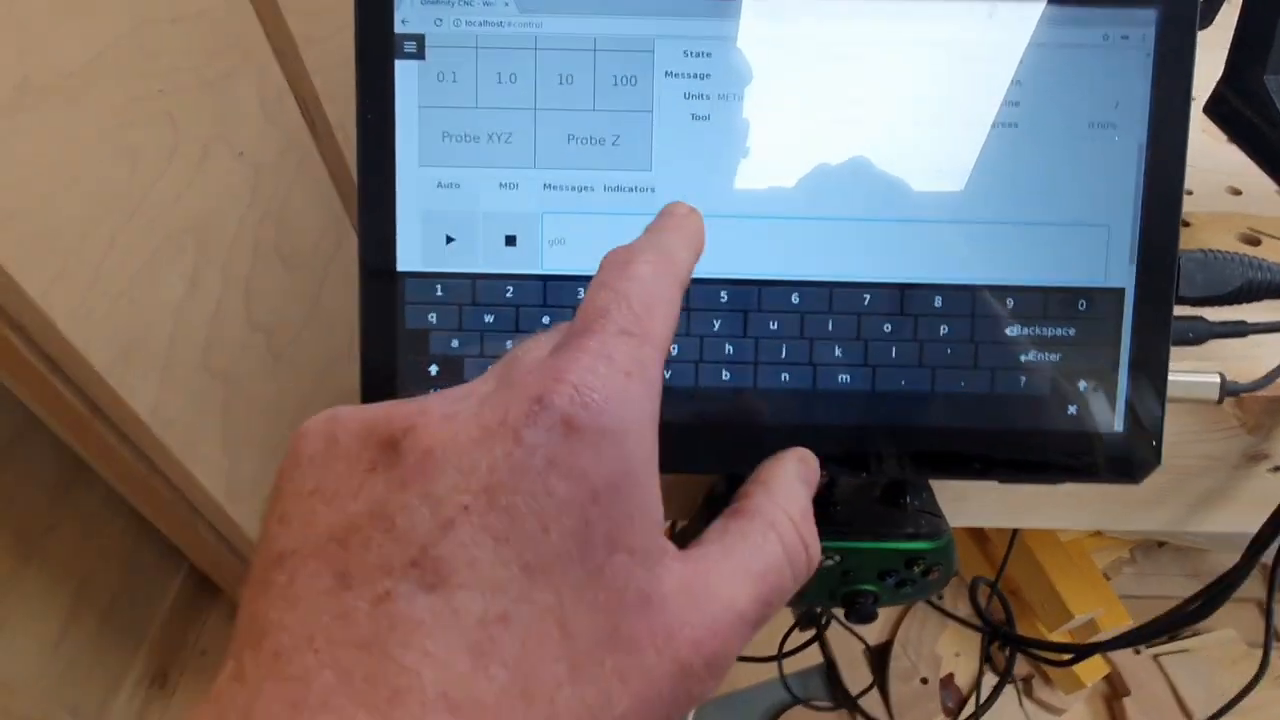
pyautogui.scroll(-2, 686, 222)
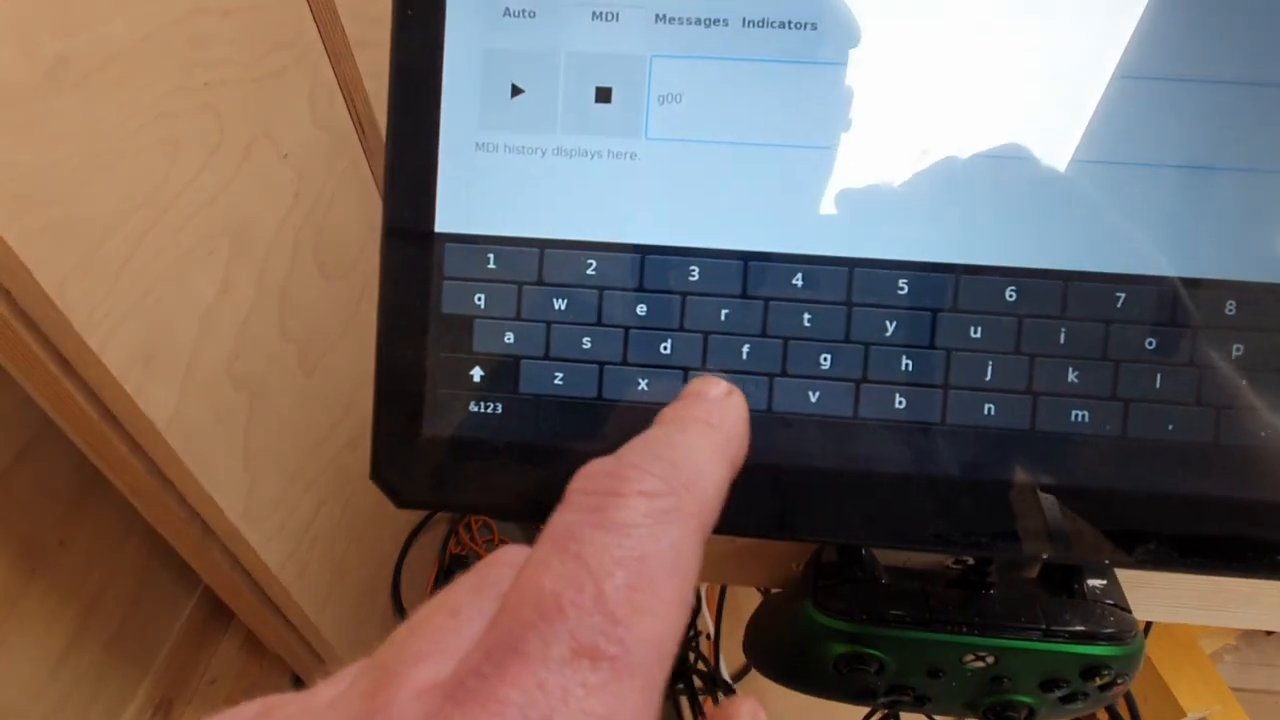
pyautogui.write('x4')
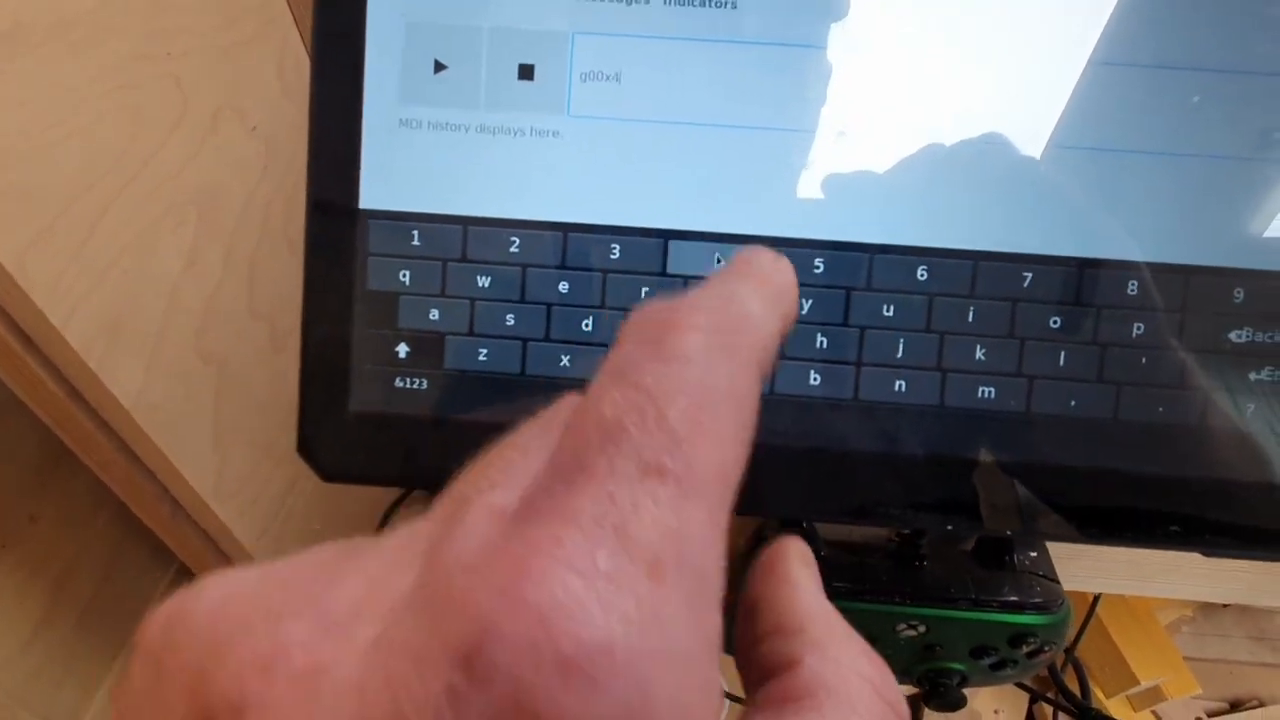
pyautogui.write('00')
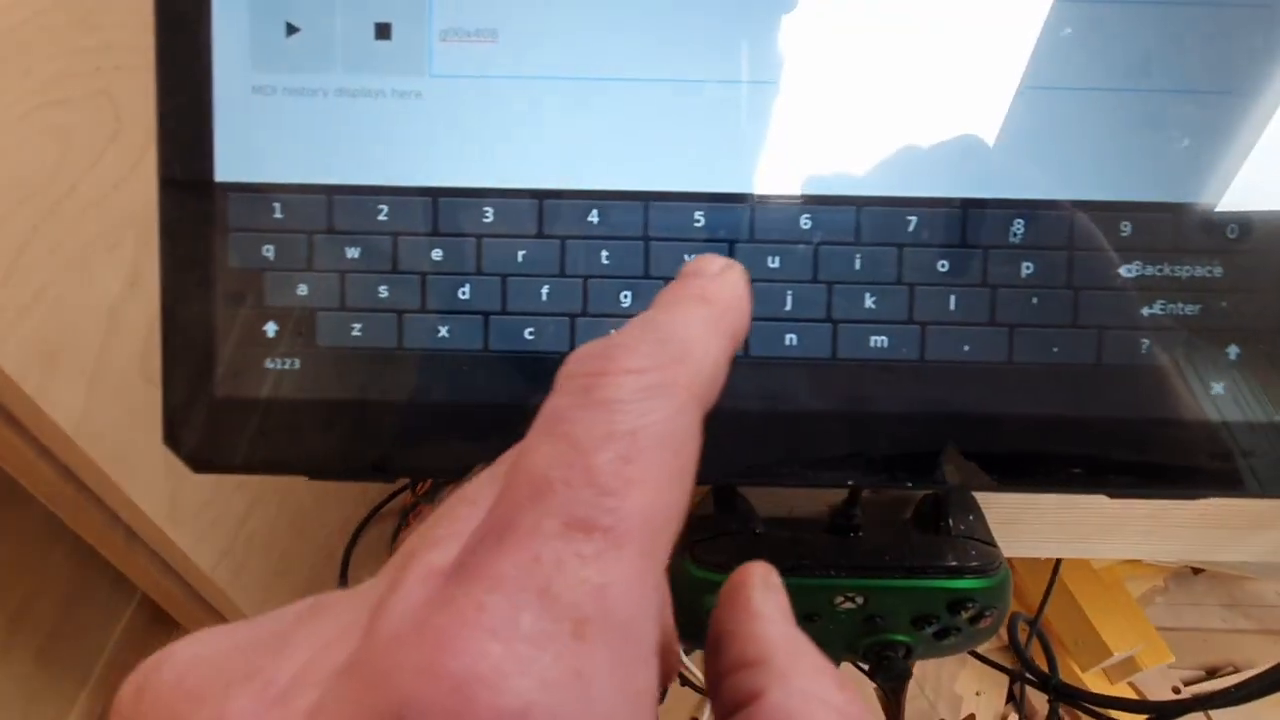
pyautogui.write('y')
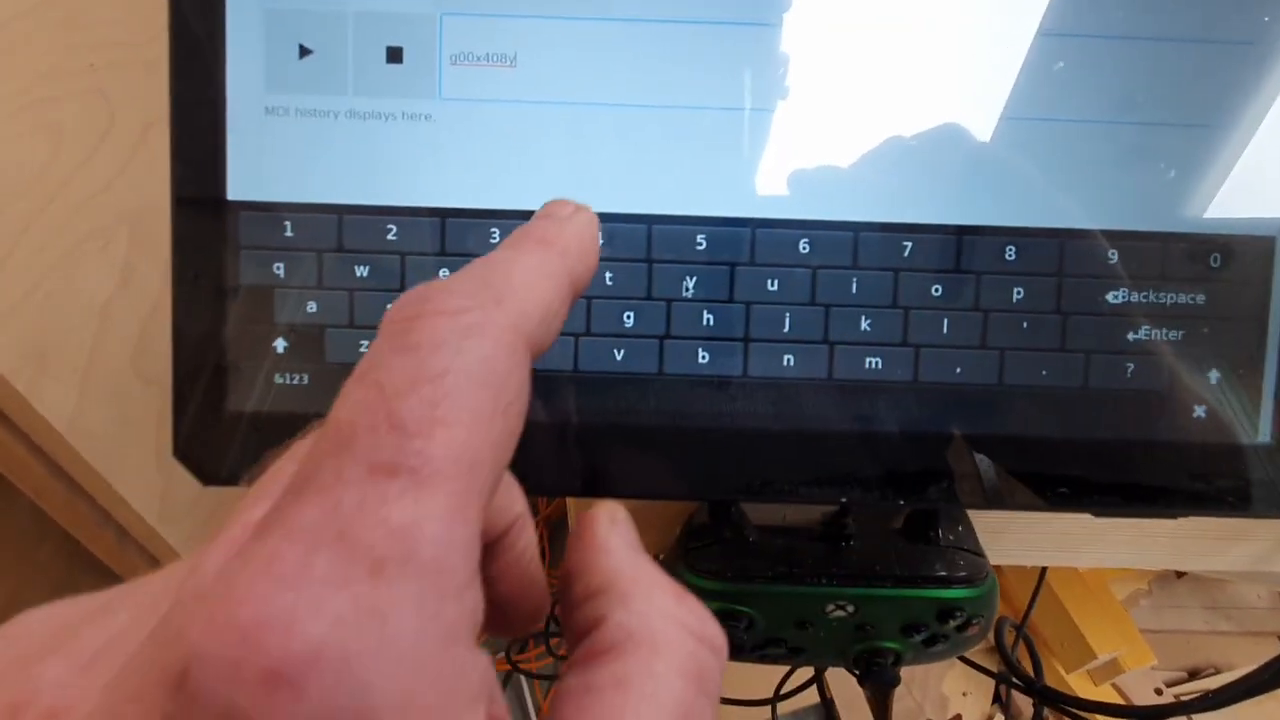
pyautogui.write('40')
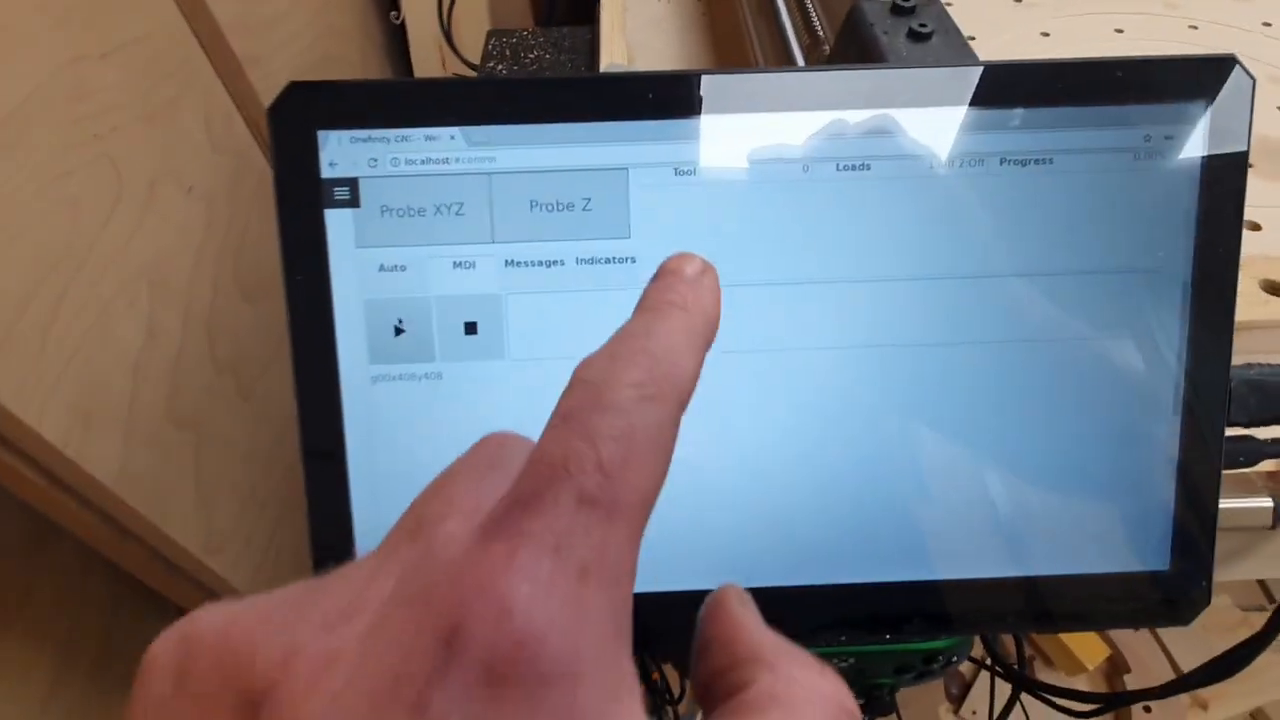
pyautogui.scroll(5, 632, 310)
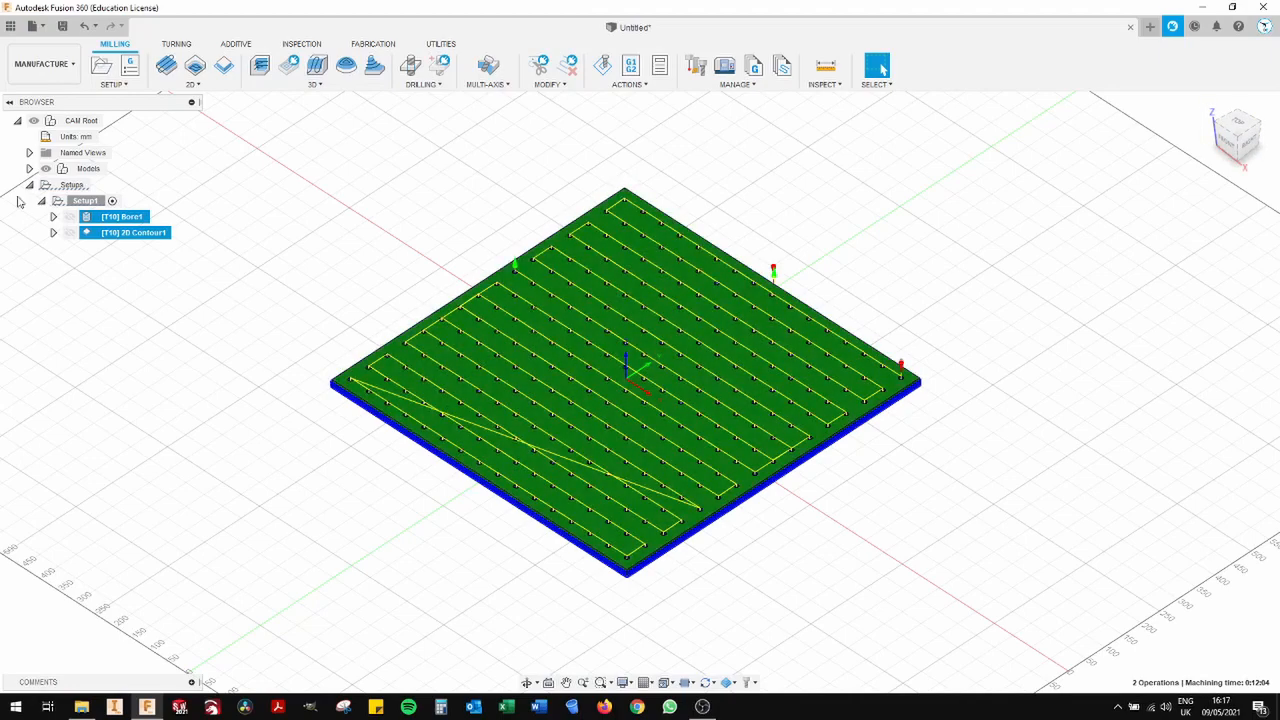
# - Switch to Fusion 360 and replace Setup1 with a new setup using relative-size stock, editing its stock top offset
pyautogui.rightClick(88, 203)
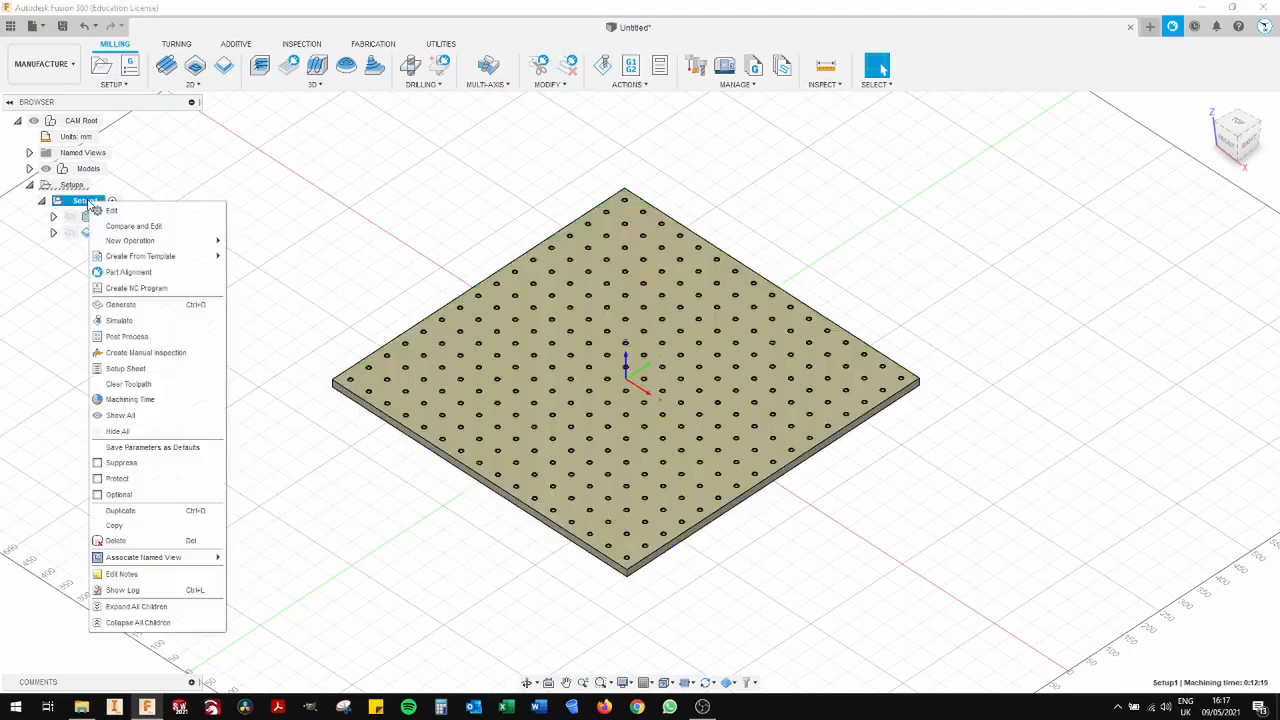
pyautogui.click(116, 541)
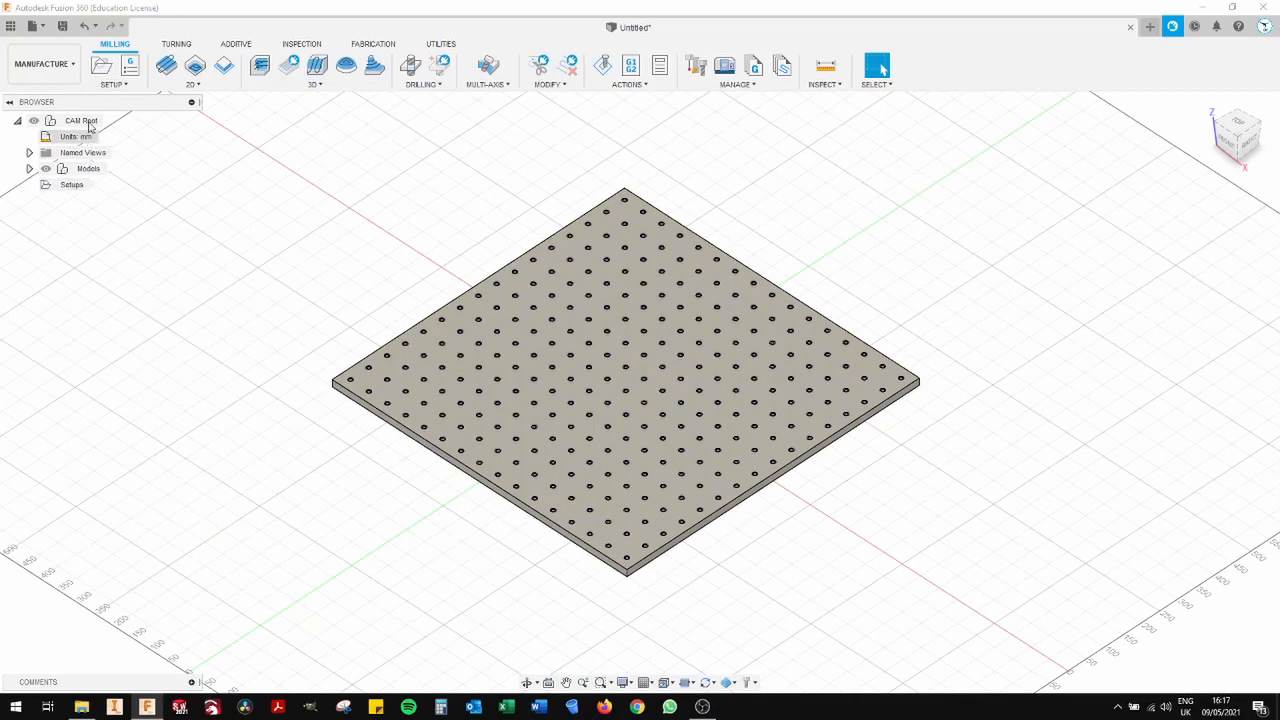
pyautogui.click(118, 86)
pyautogui.click(124, 100)
pyautogui.moveTo(1070, 34); pyautogui.dragTo(1095, 199)
pyautogui.click(1056, 219)
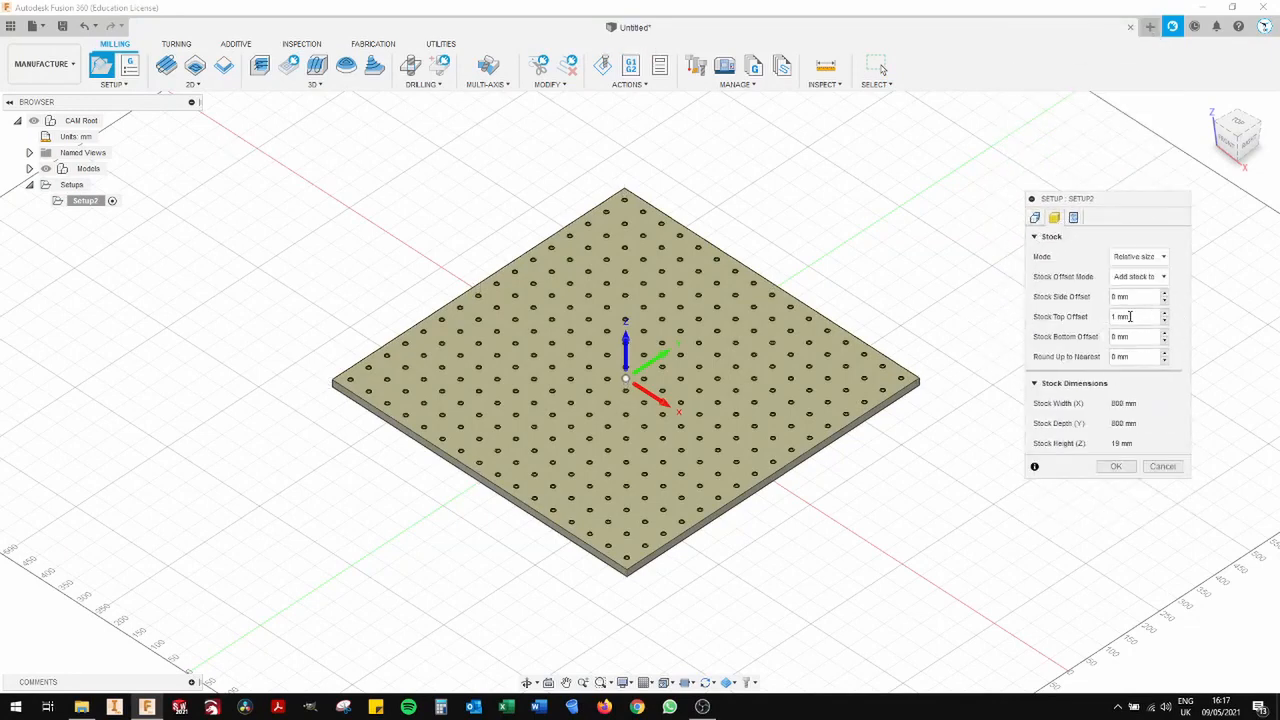
pyautogui.moveTo(1136, 318); pyautogui.dragTo(1097, 320)
pyautogui.click(1112, 466)
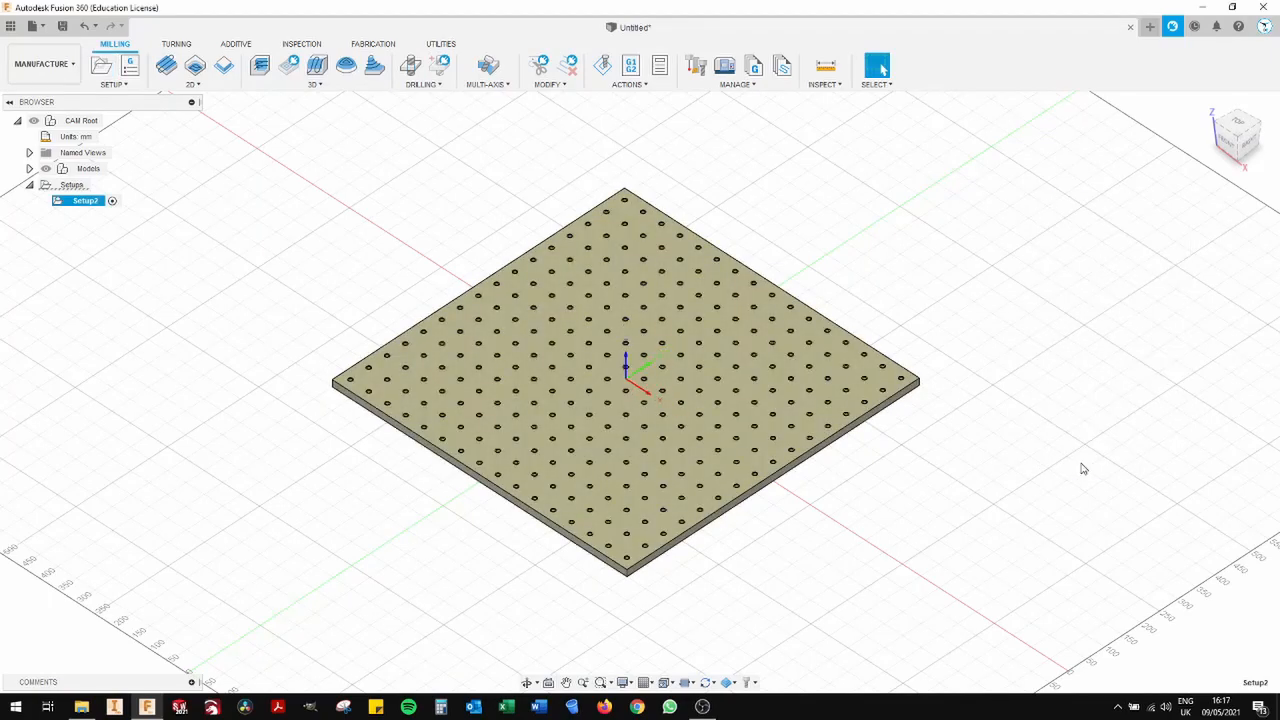
# - Examine the thin stock layer above the panel's top face from the front and restore the home view
pyautogui.click(1228, 143)
pyautogui.scroll(10, 723, 397)
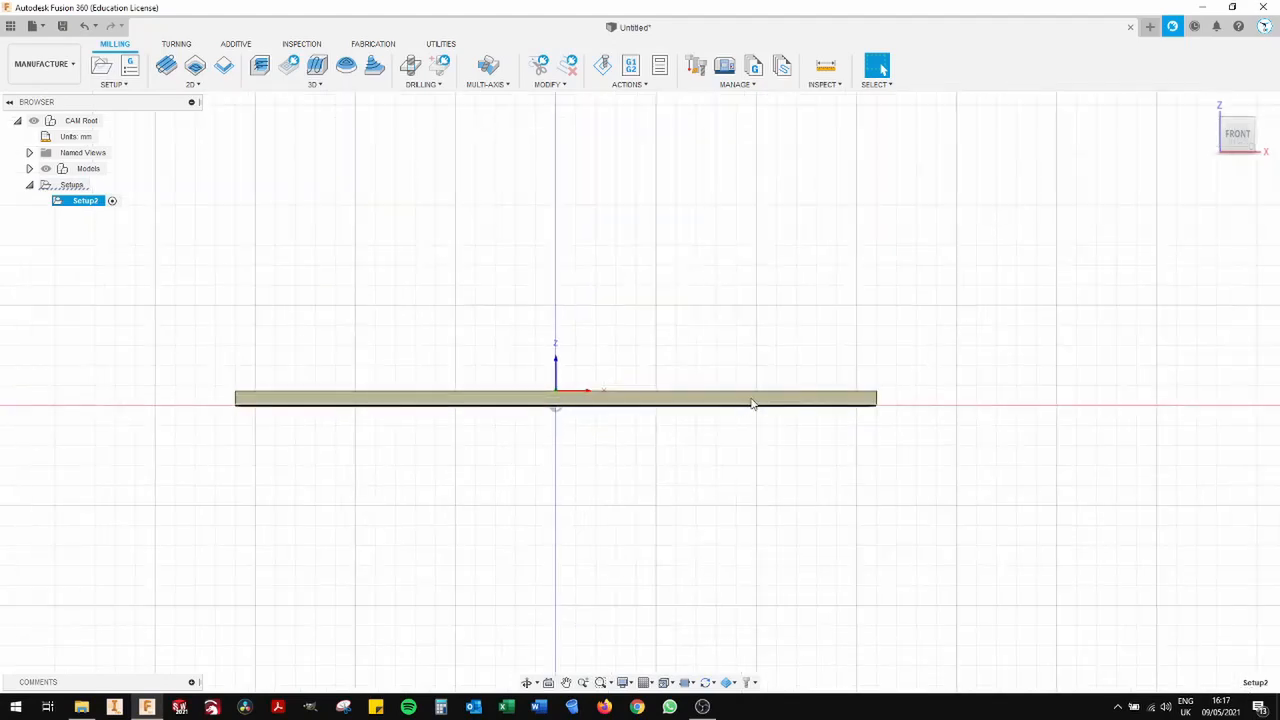
pyautogui.scroll(10, 990, 393)
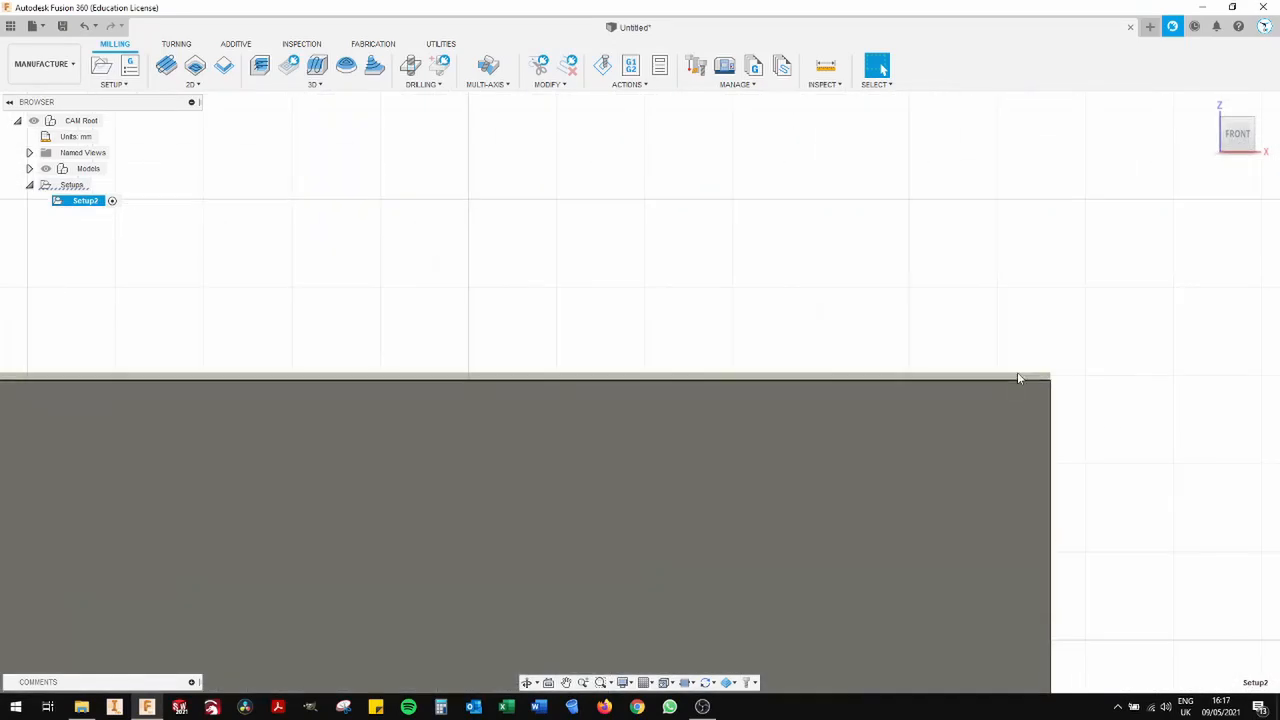
pyautogui.scroll(-2, 867, 422)
pyautogui.scroll(-10, 867, 422)
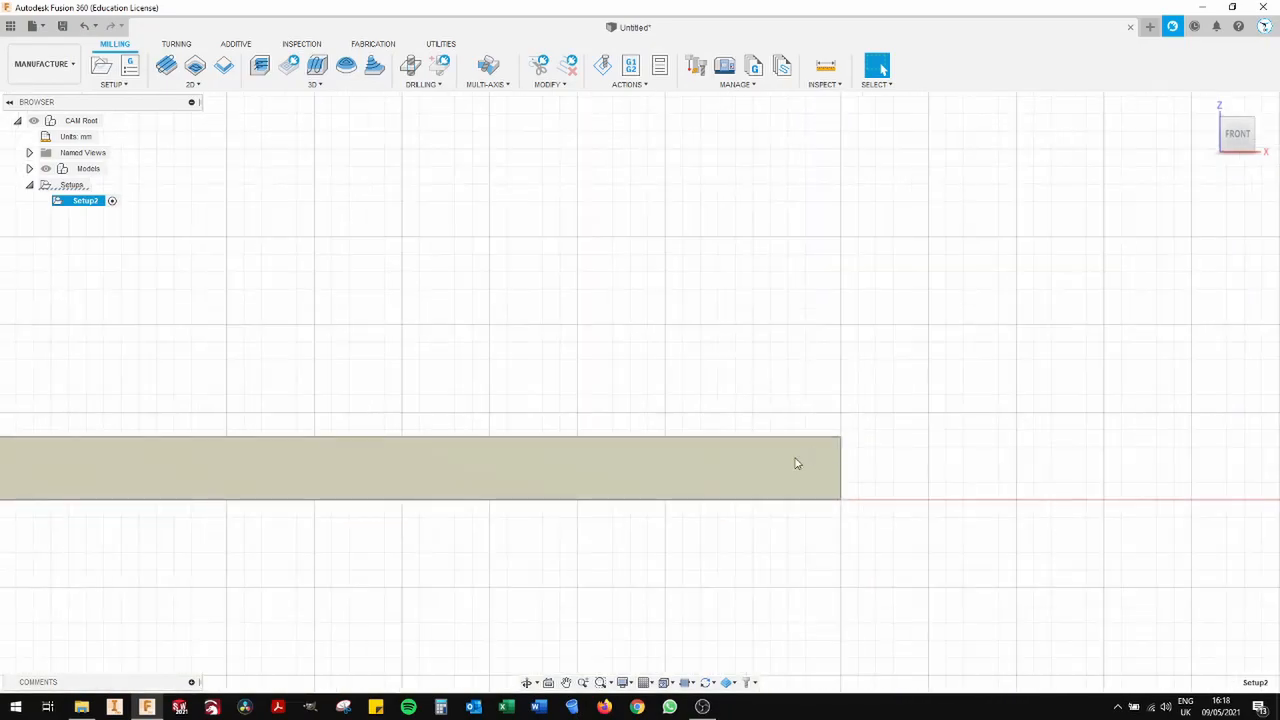
pyautogui.moveTo(544, 406); pyautogui.dragTo(895, 394, button='middle')
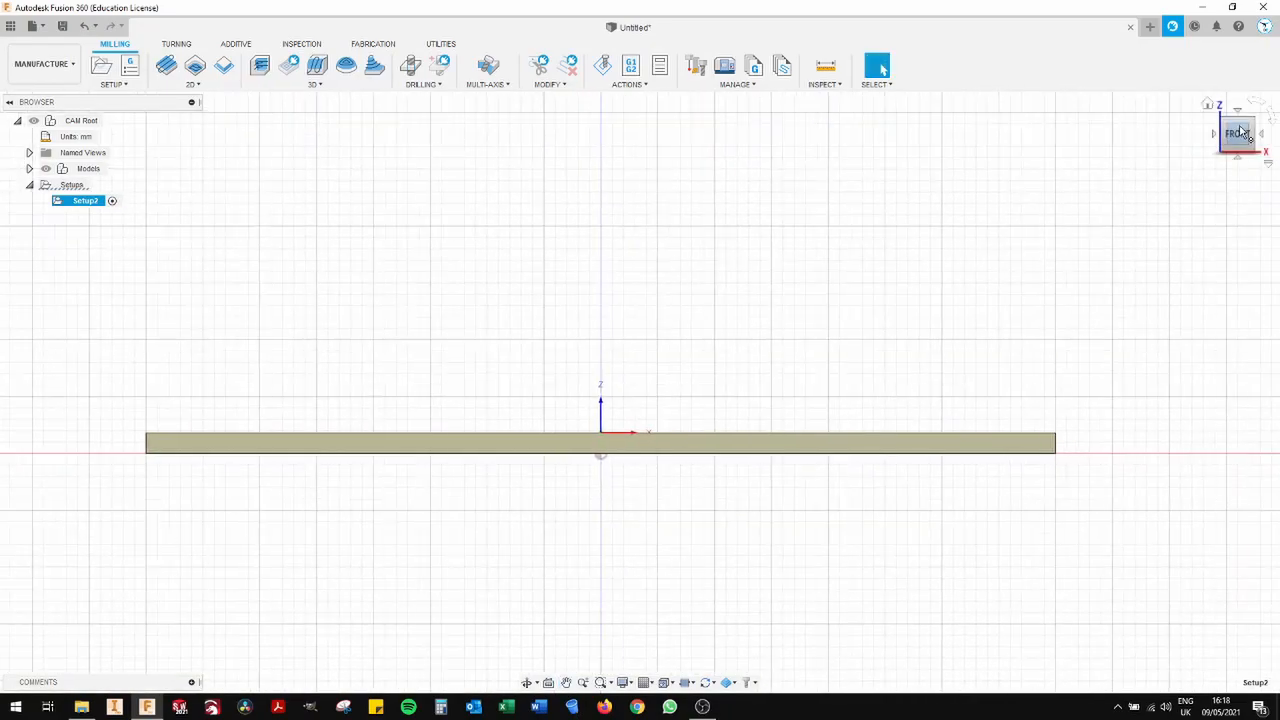
pyautogui.click(1207, 103)
# - Start a 2D Face operation using tool 3, the 25 mm Surfacing Bit from the My Stuff library
pyautogui.click(204, 88)
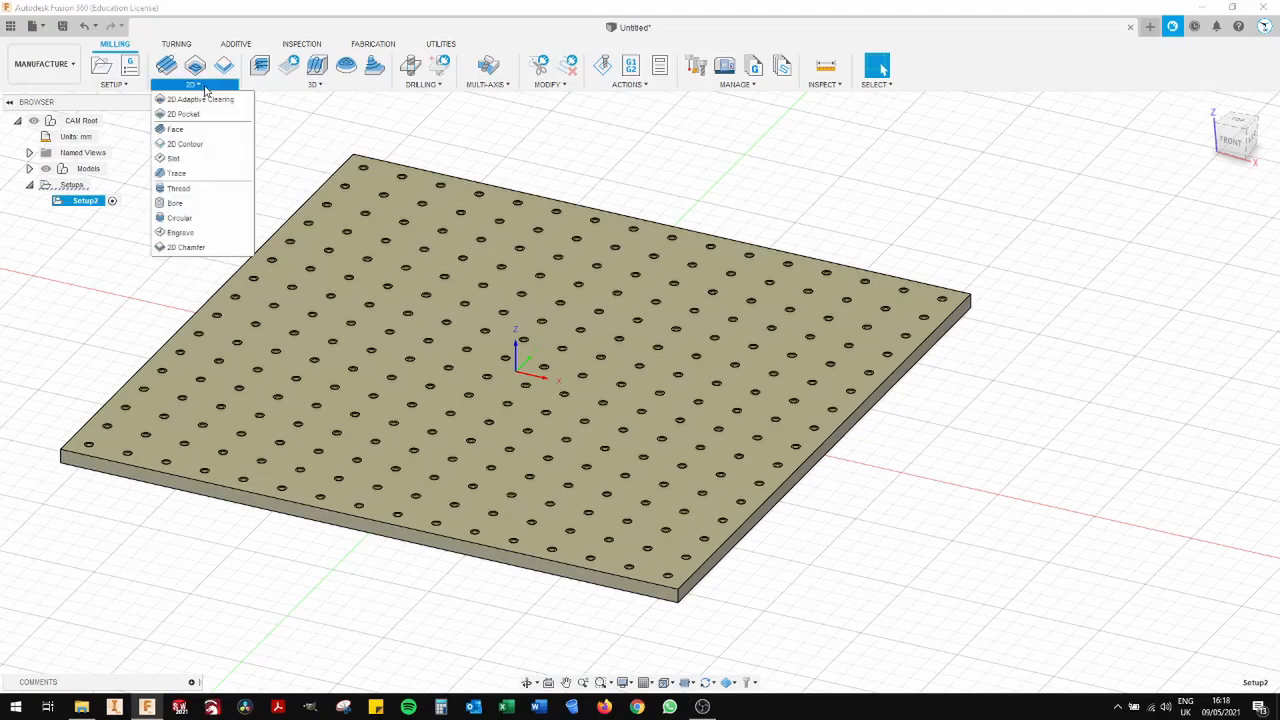
pyautogui.click(193, 131)
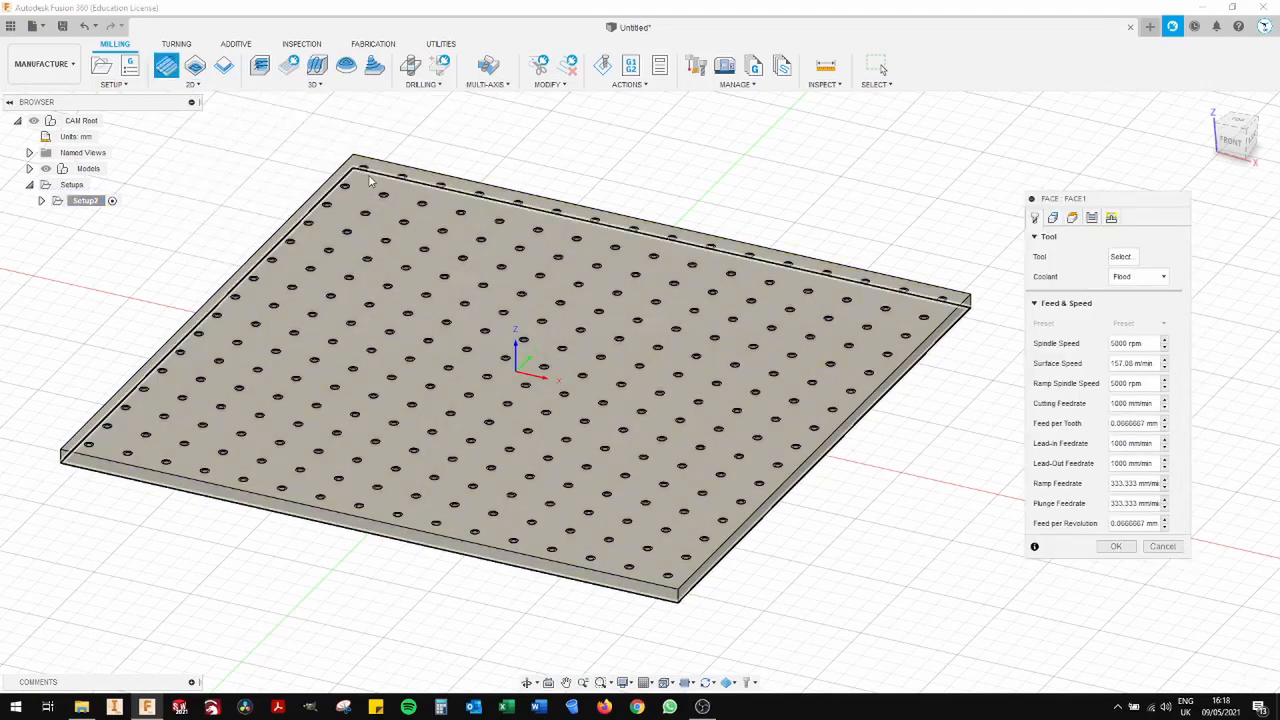
pyautogui.click(1121, 258)
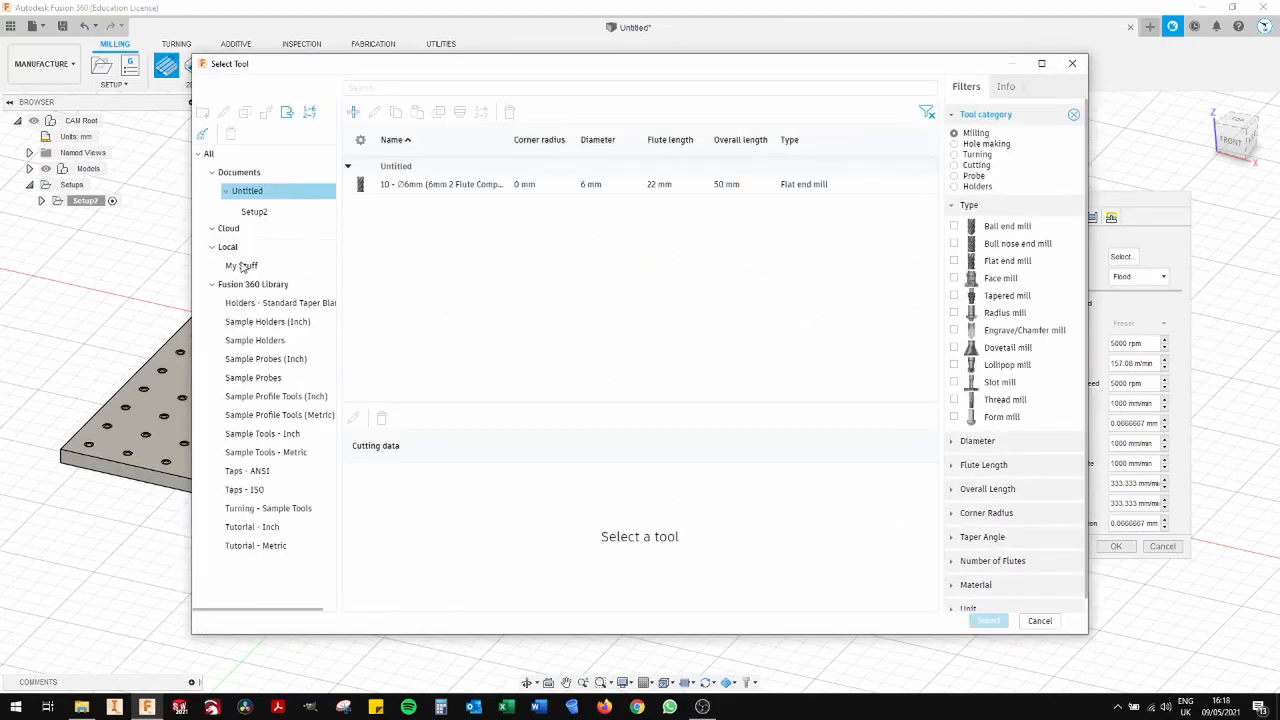
pyautogui.click(241, 265)
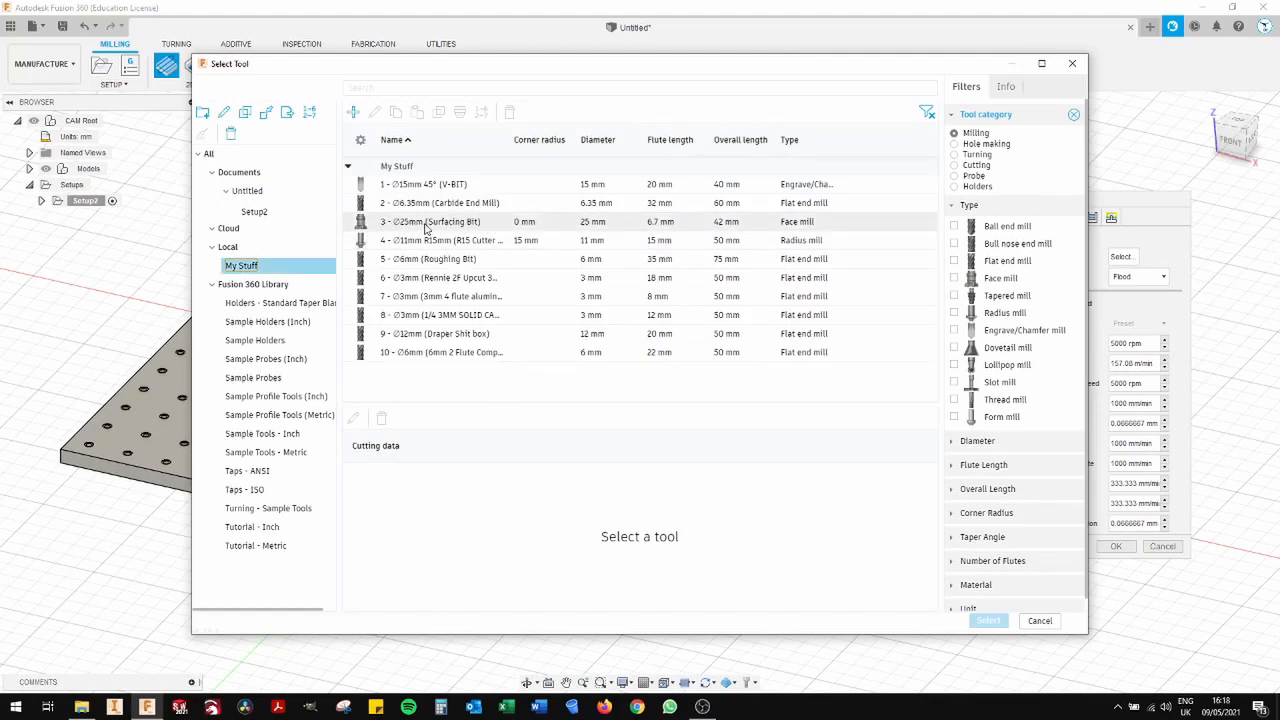
pyautogui.doubleClick(679, 222)
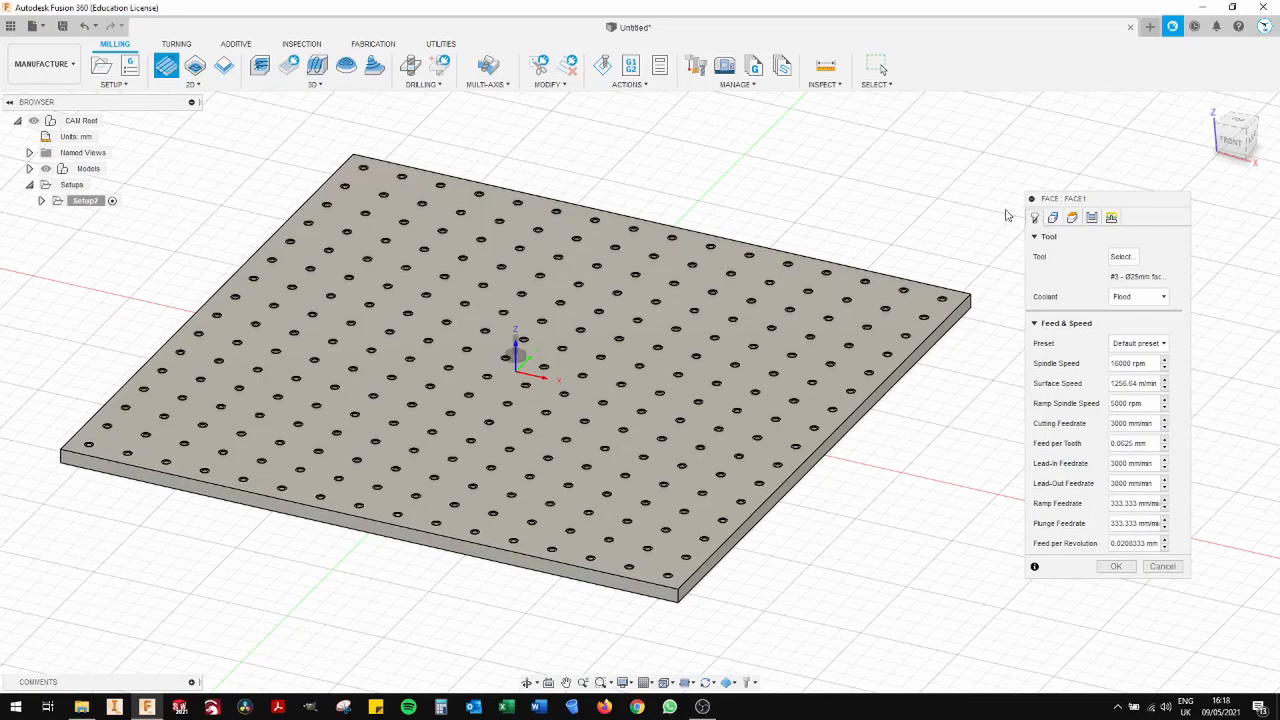
# - Review the Face operation's geometry and passes, set its transition type to Straight line and generate the toolpath
pyautogui.click(900, 285)
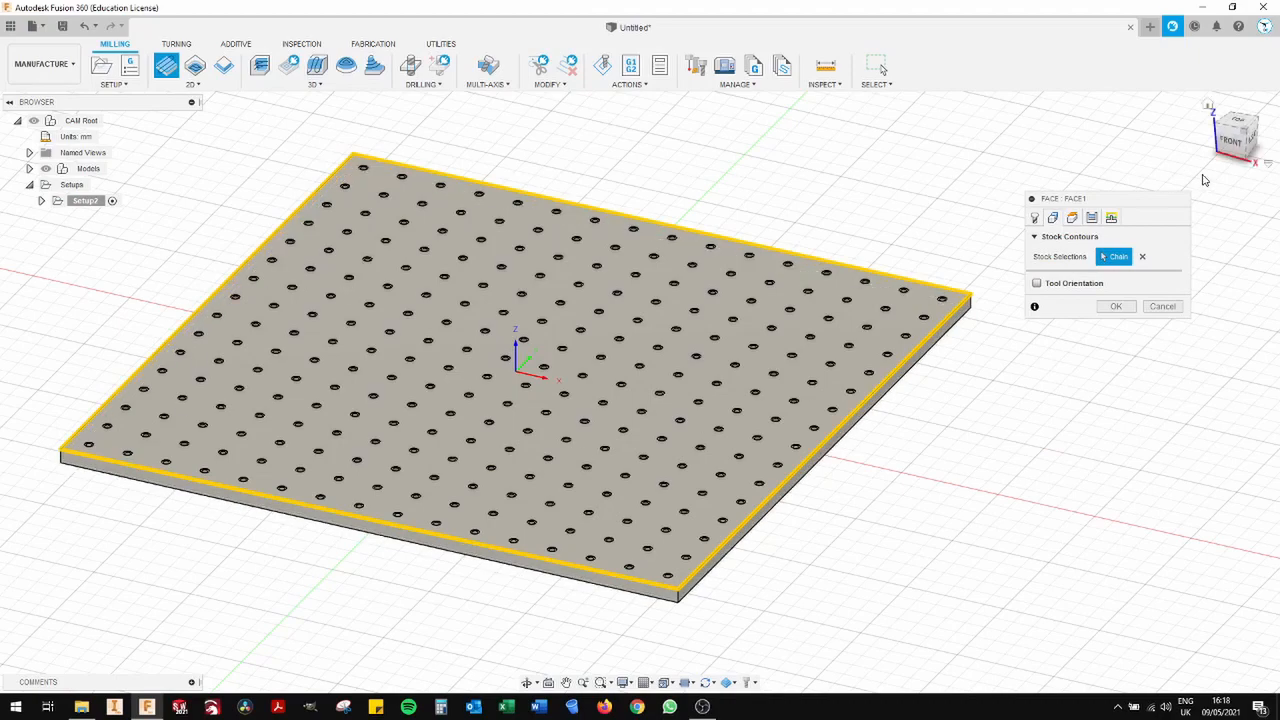
pyautogui.click(1091, 219)
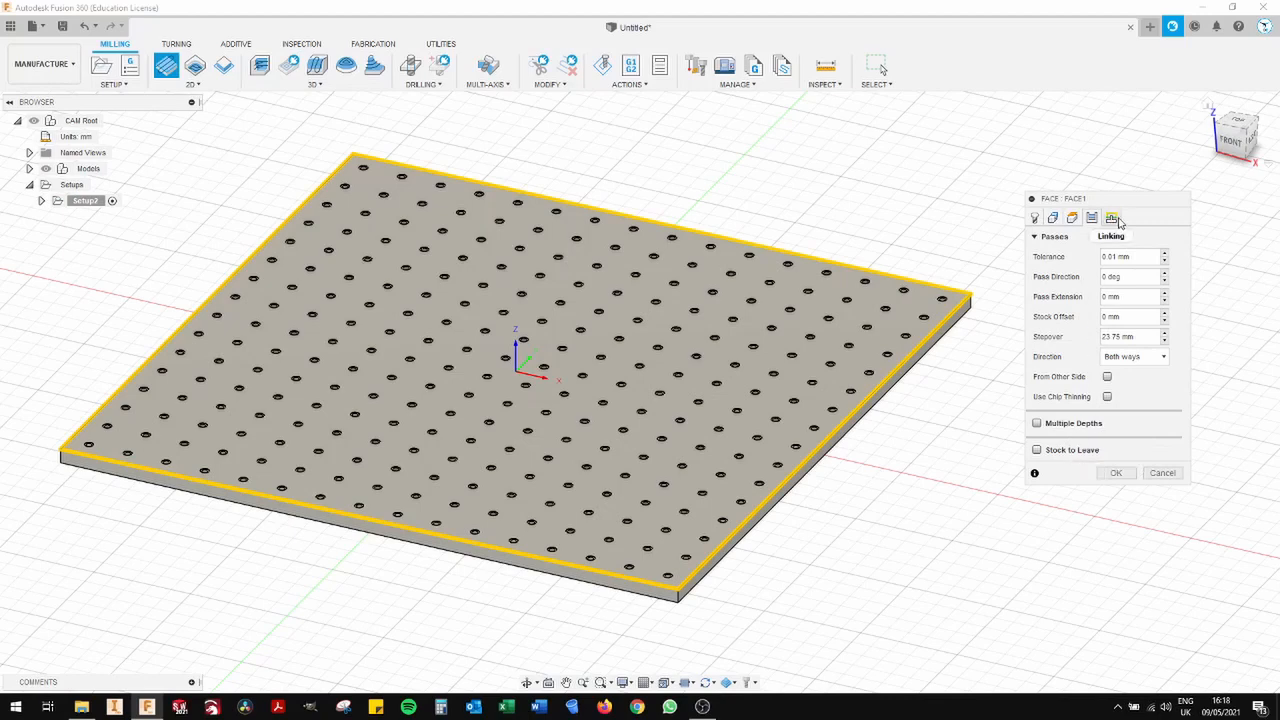
pyautogui.click(1112, 219)
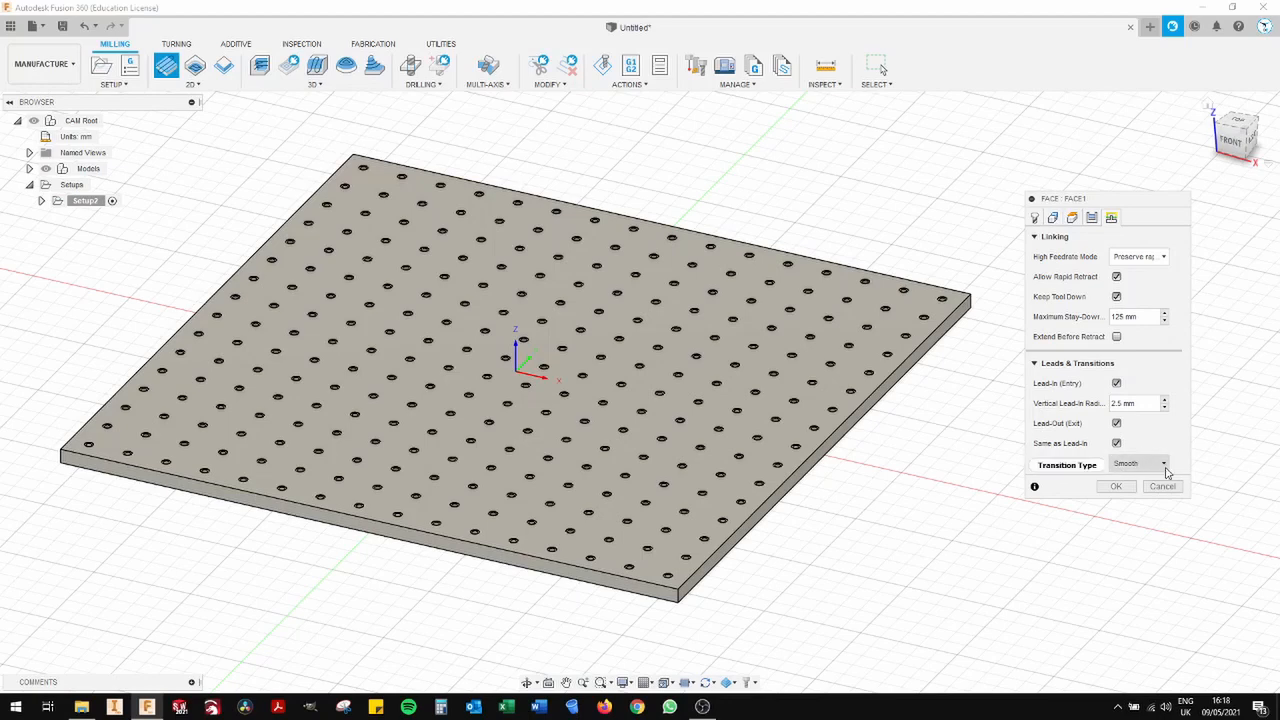
pyautogui.moveTo(1164, 471)
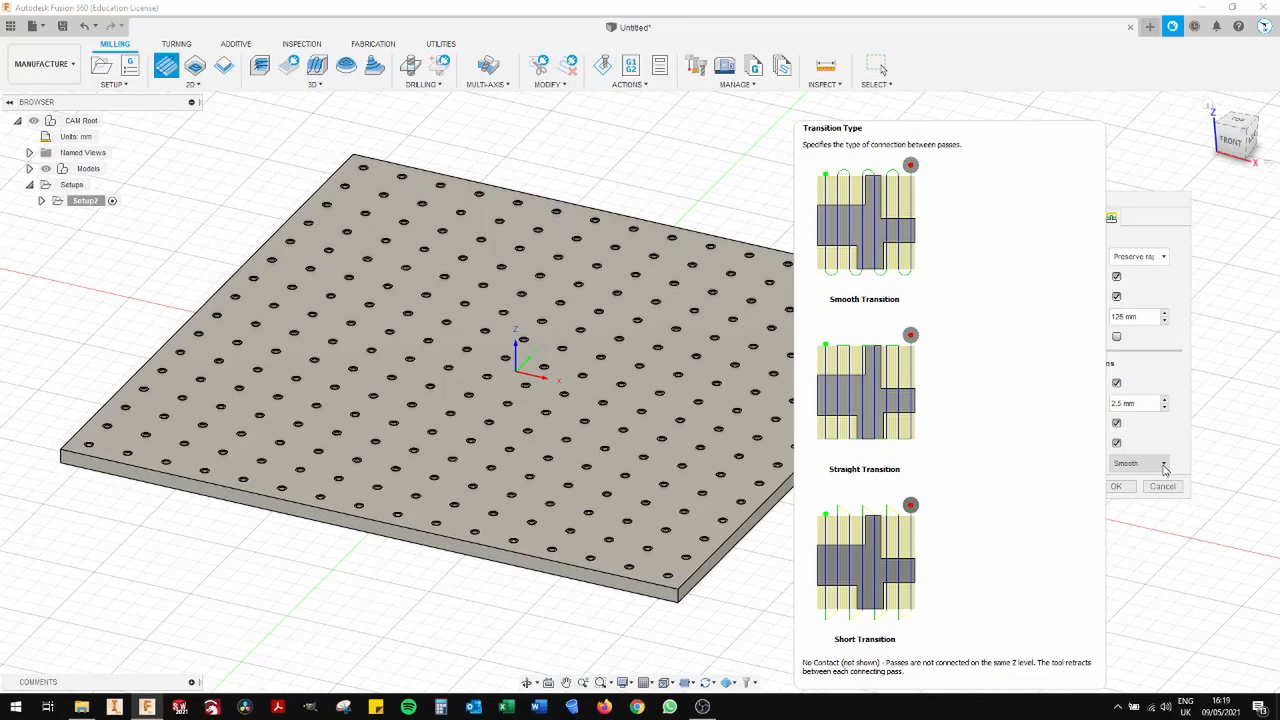
pyautogui.click(1164, 465)
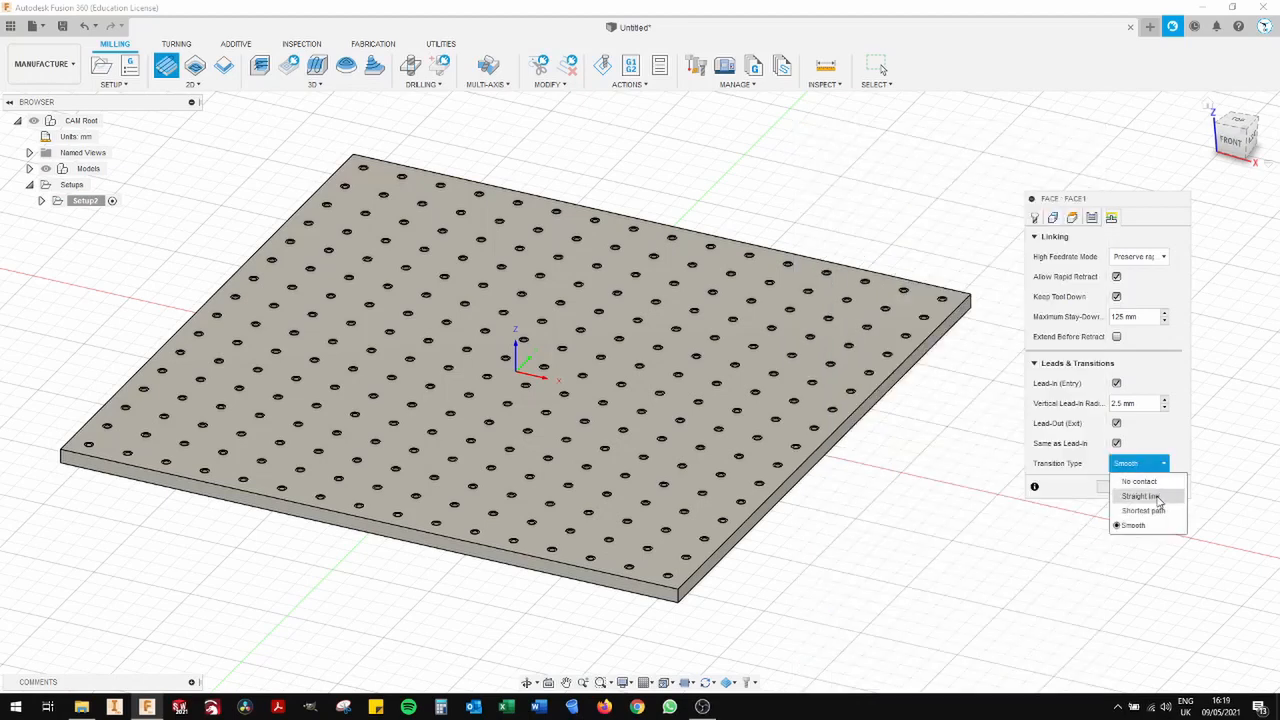
pyautogui.click(1158, 500)
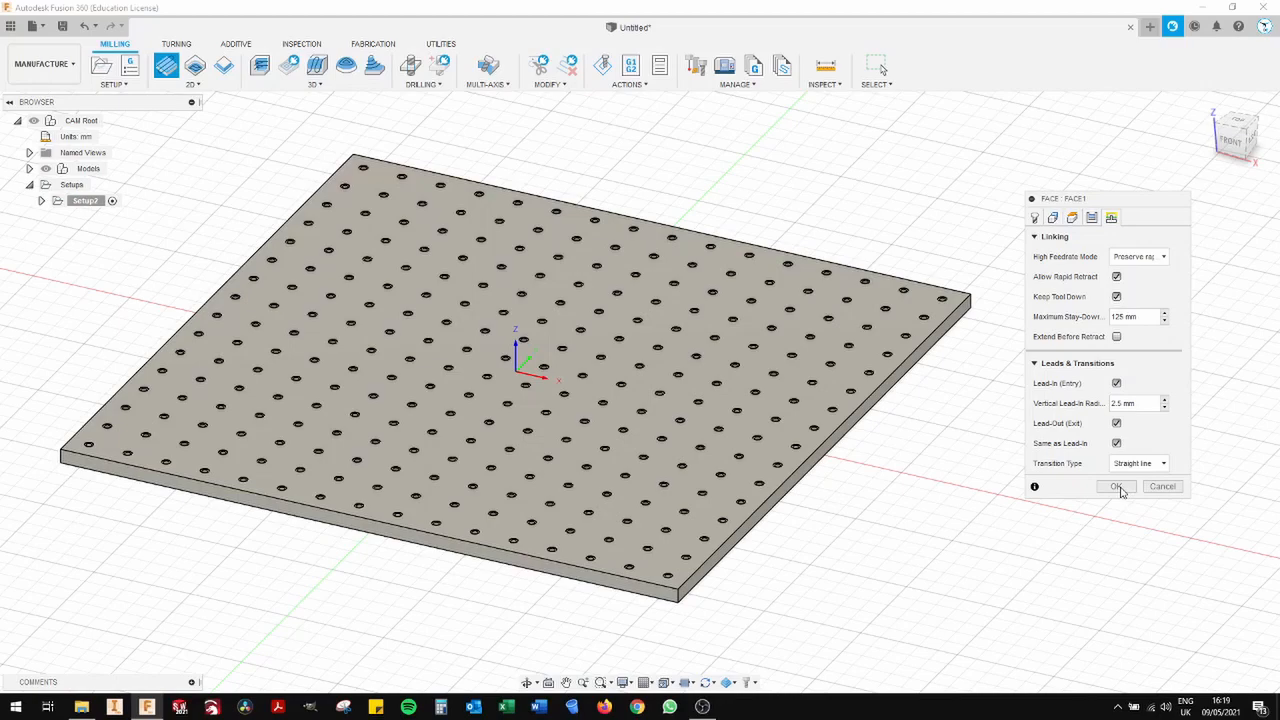
pyautogui.click(1116, 487)
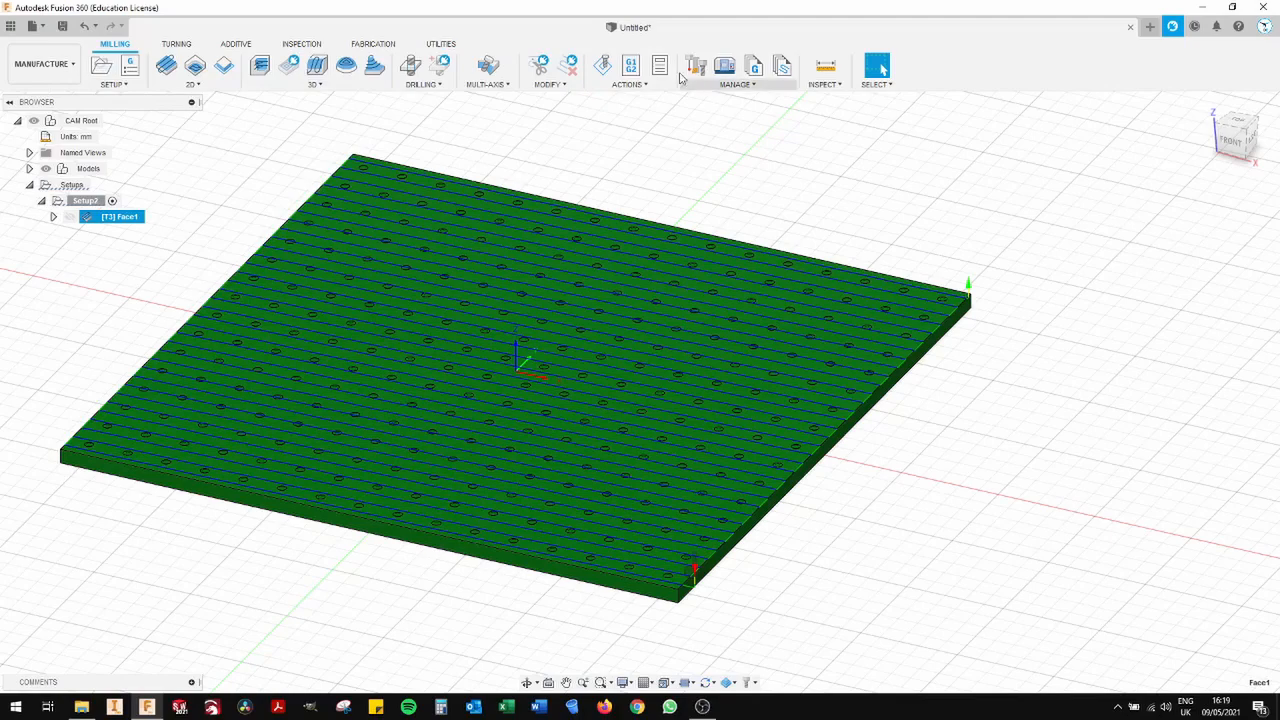
# - Simulate the Face toolpath across the panel, watch it in isometric view and pause the playback
pyautogui.click(603, 66)
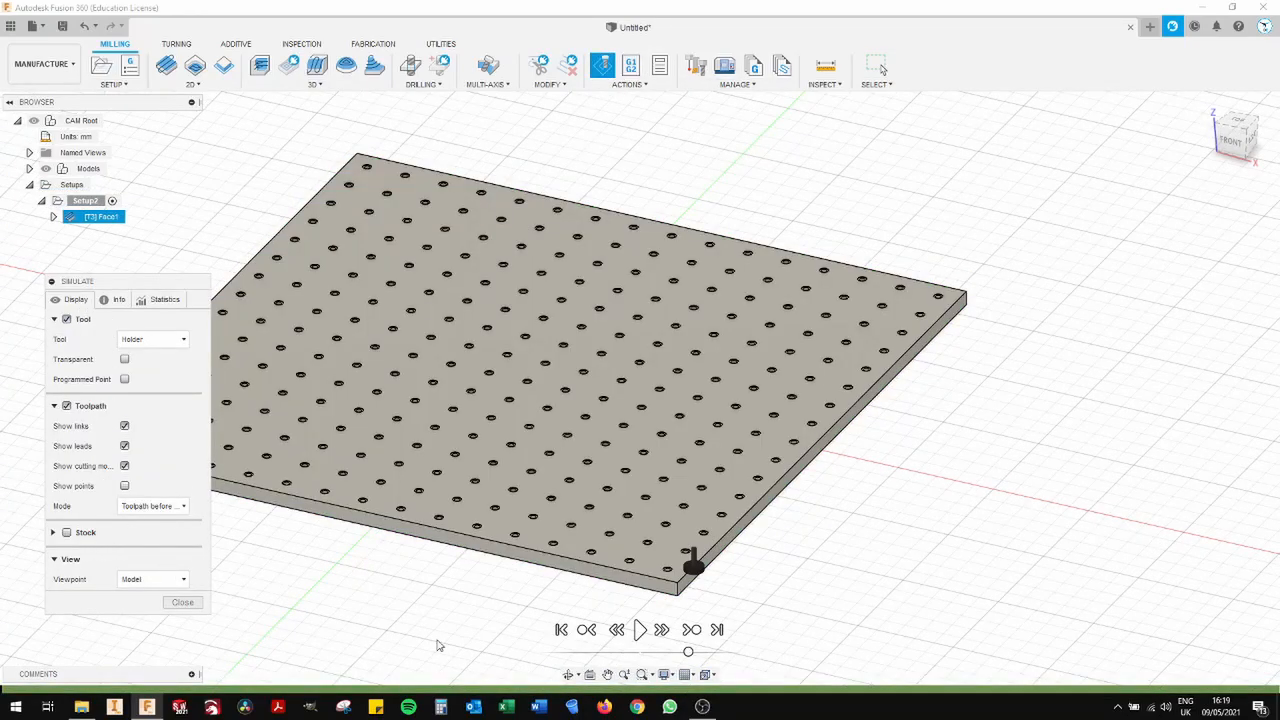
pyautogui.click(640, 629)
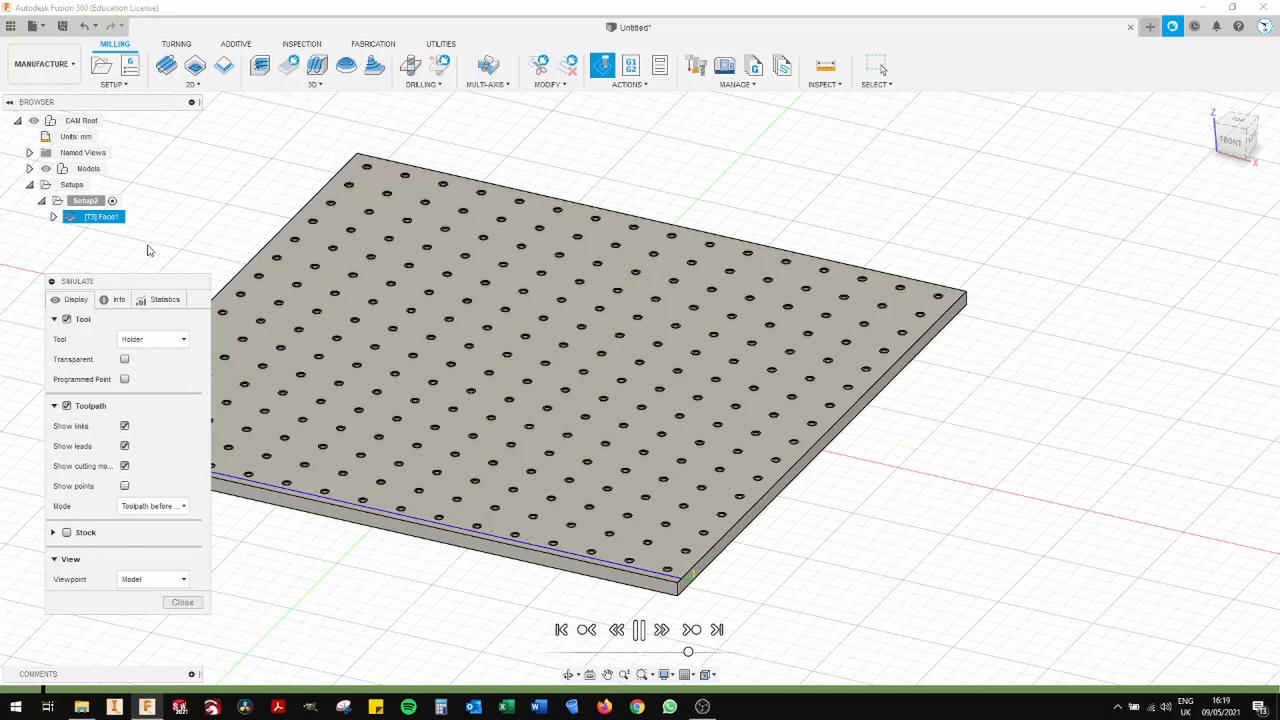
pyautogui.moveTo(126, 285); pyautogui.dragTo(128, 502)
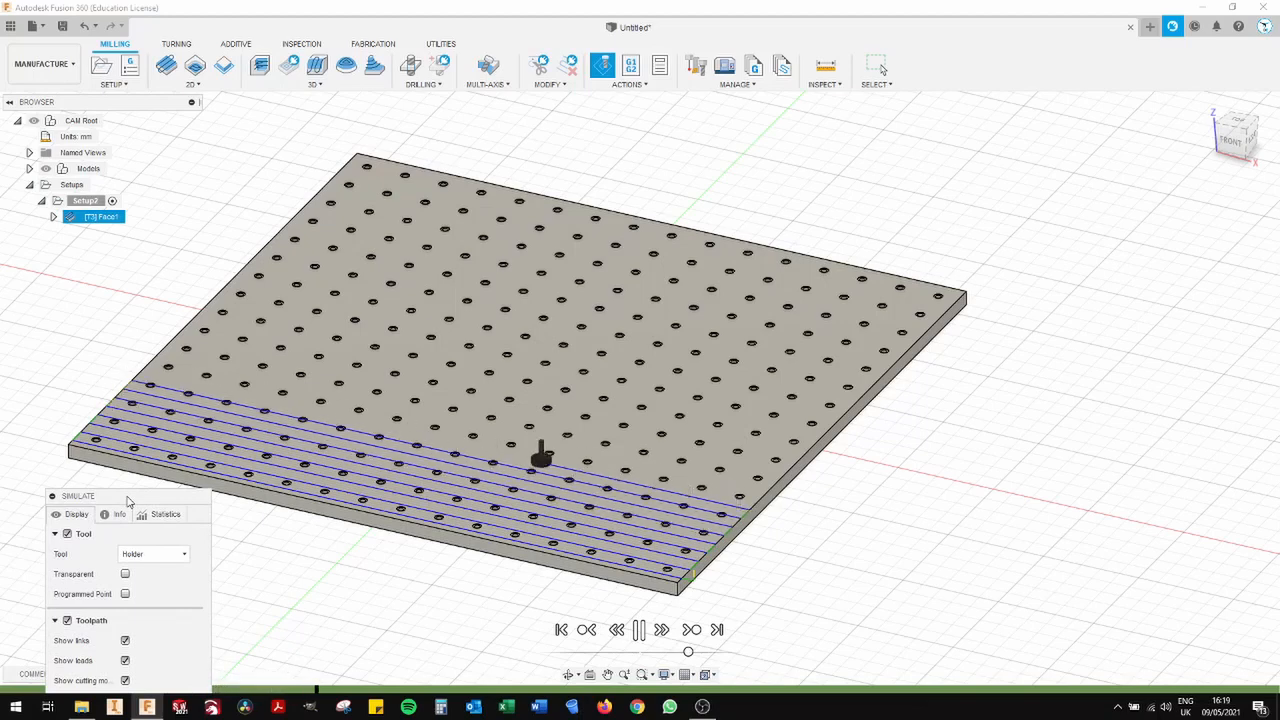
pyautogui.moveTo(805, 202); pyautogui.dragTo(969, 234, button='middle')
pyautogui.scroll(-2, 969, 234)
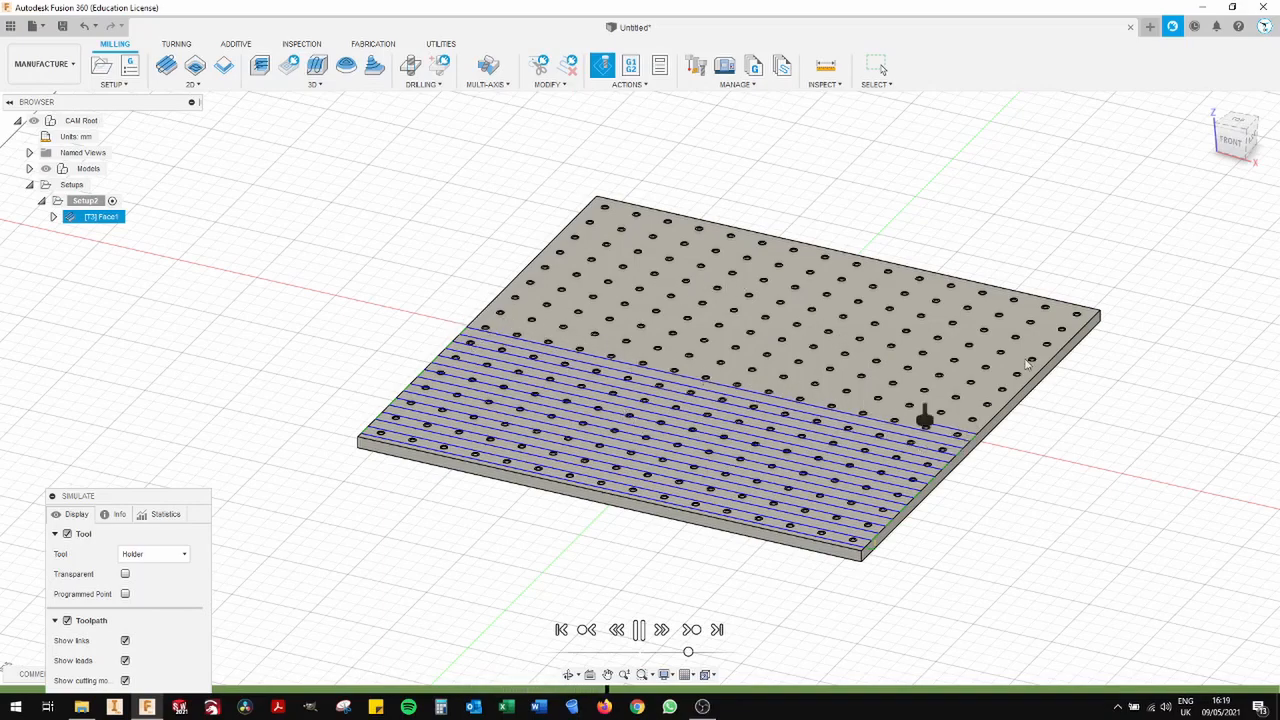
pyautogui.click(1245, 133)
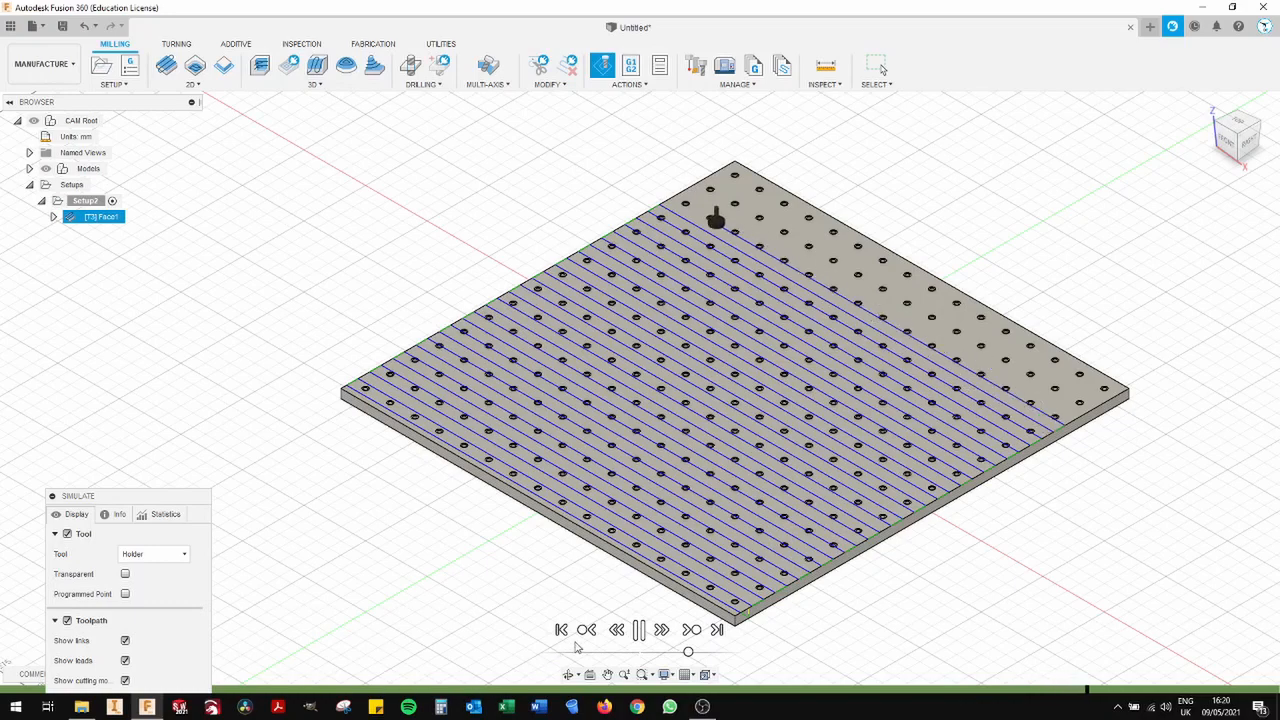
pyautogui.click(640, 632)
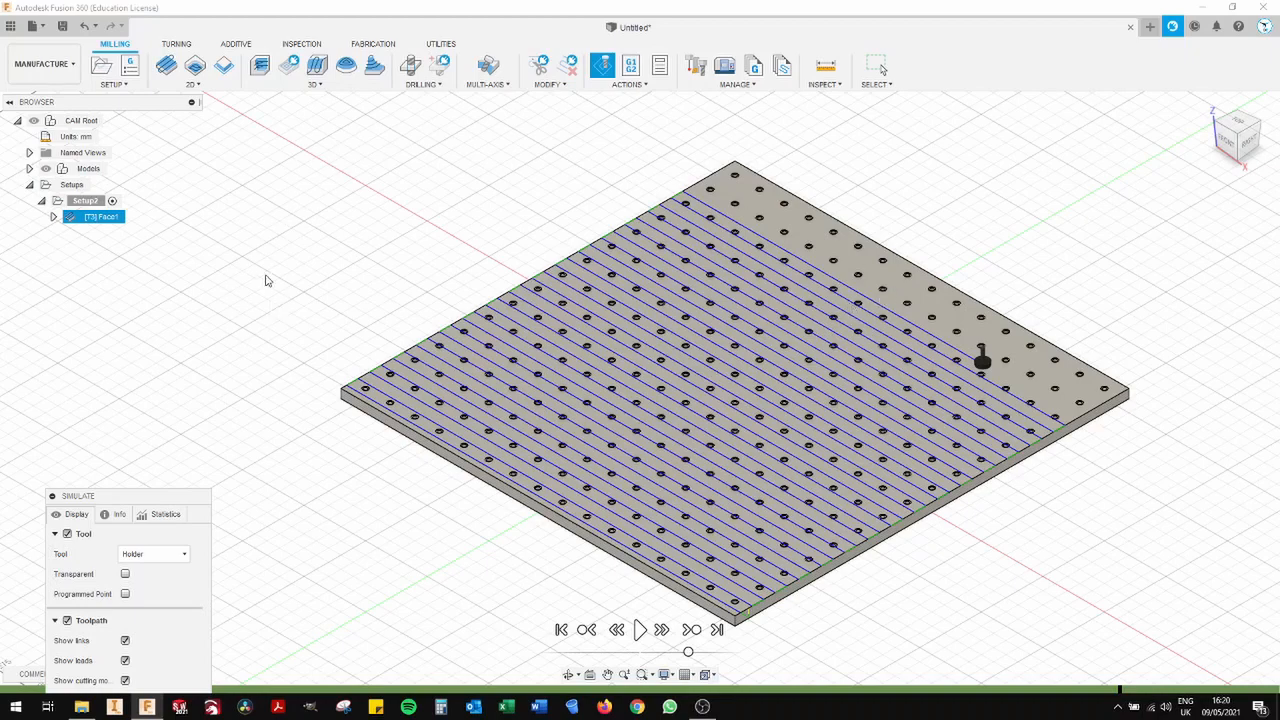
# - Exit the Face toolpath simulation and try to post-process the Face operation
pyautogui.rightClick(108, 220)
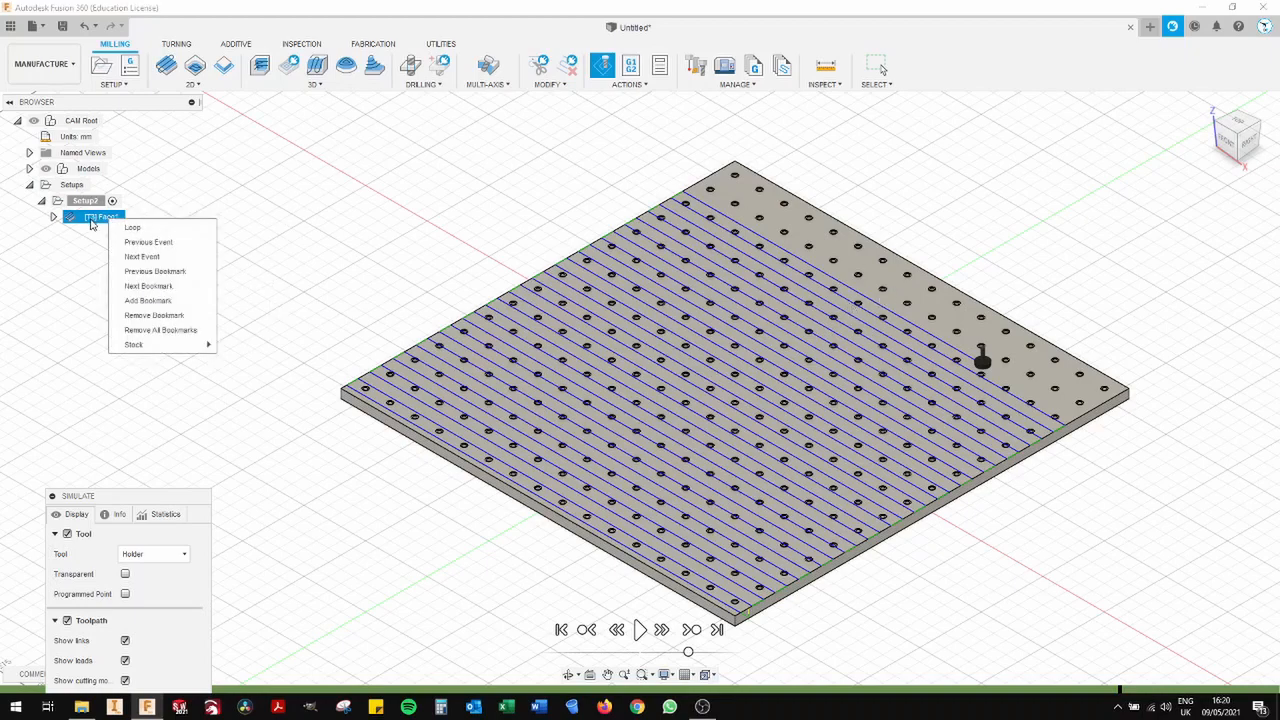
pyautogui.click(91, 222)
pyautogui.click(631, 65)
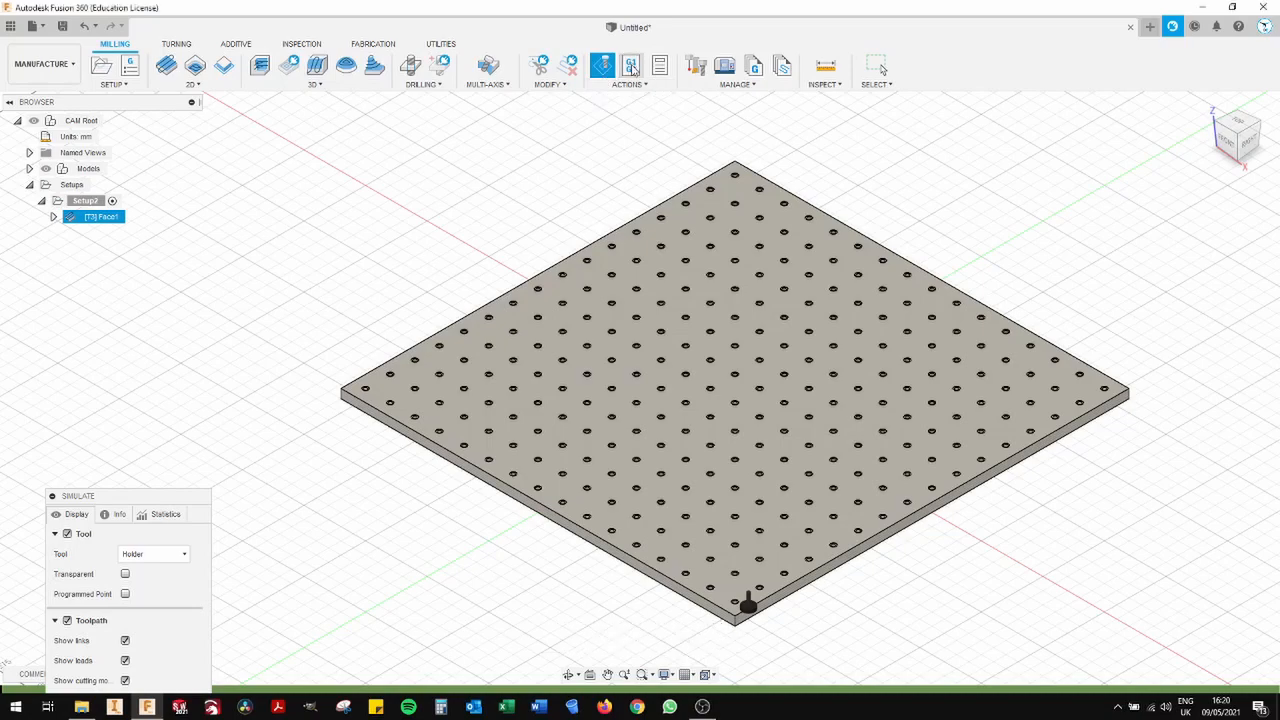
pyautogui.moveTo(545, 366); pyautogui.dragTo(475, 367)
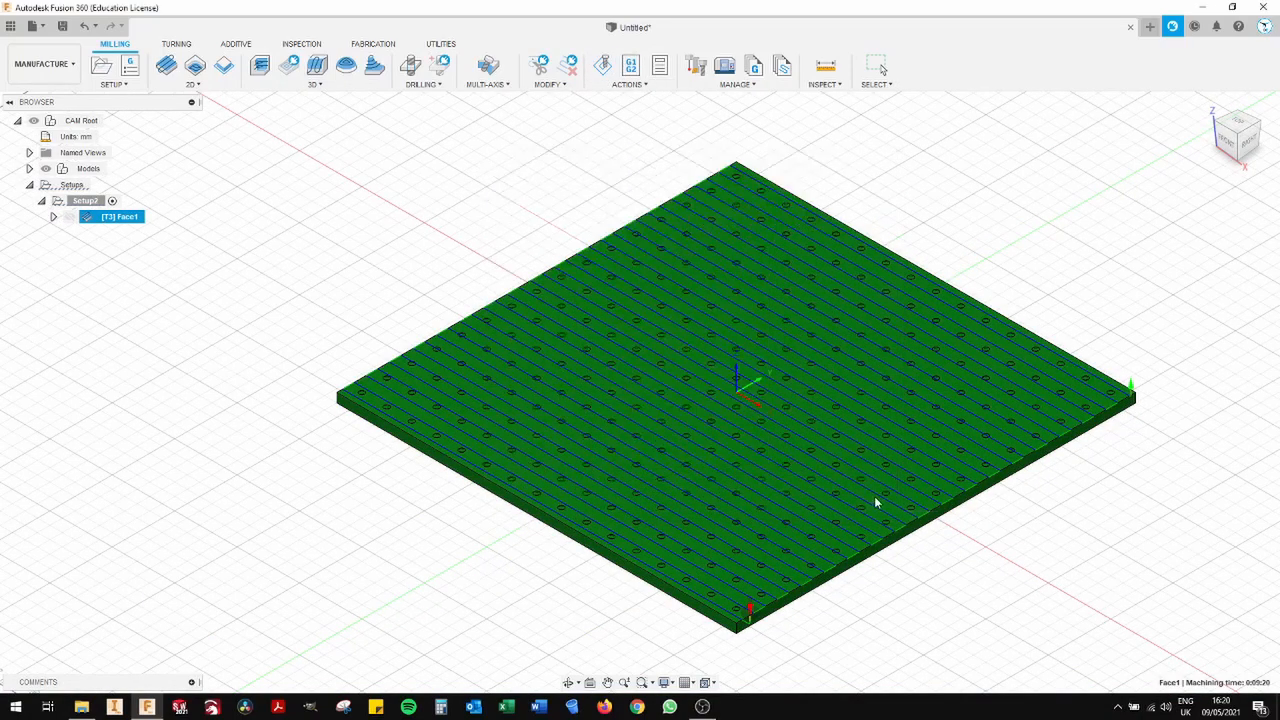
pyautogui.click(866, 498)
pyautogui.scroll(-1, 928, 213)
pyautogui.moveTo(928, 213); pyautogui.dragTo(874, 244, button='middle')
pyautogui.scroll(-1, 863, 243)
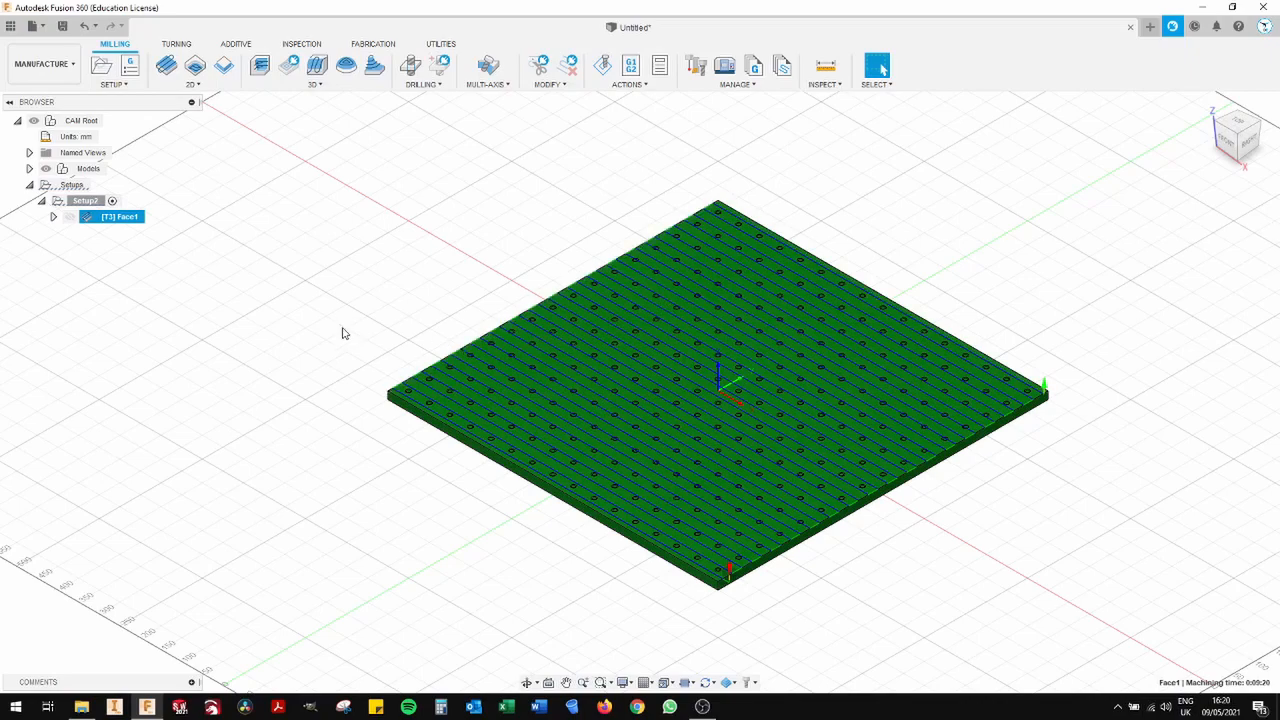
pyautogui.click(389, 341)
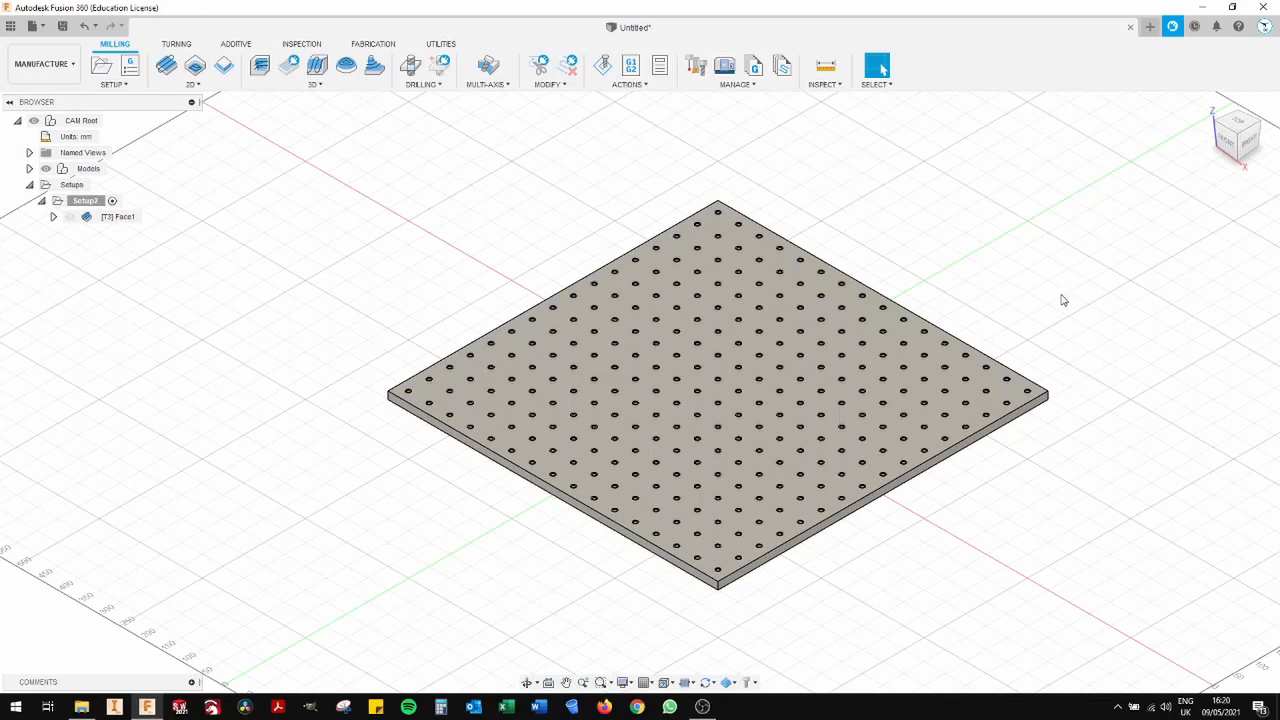
pyautogui.moveTo(1036, 268); pyautogui.dragTo(1007, 280, button='middle')
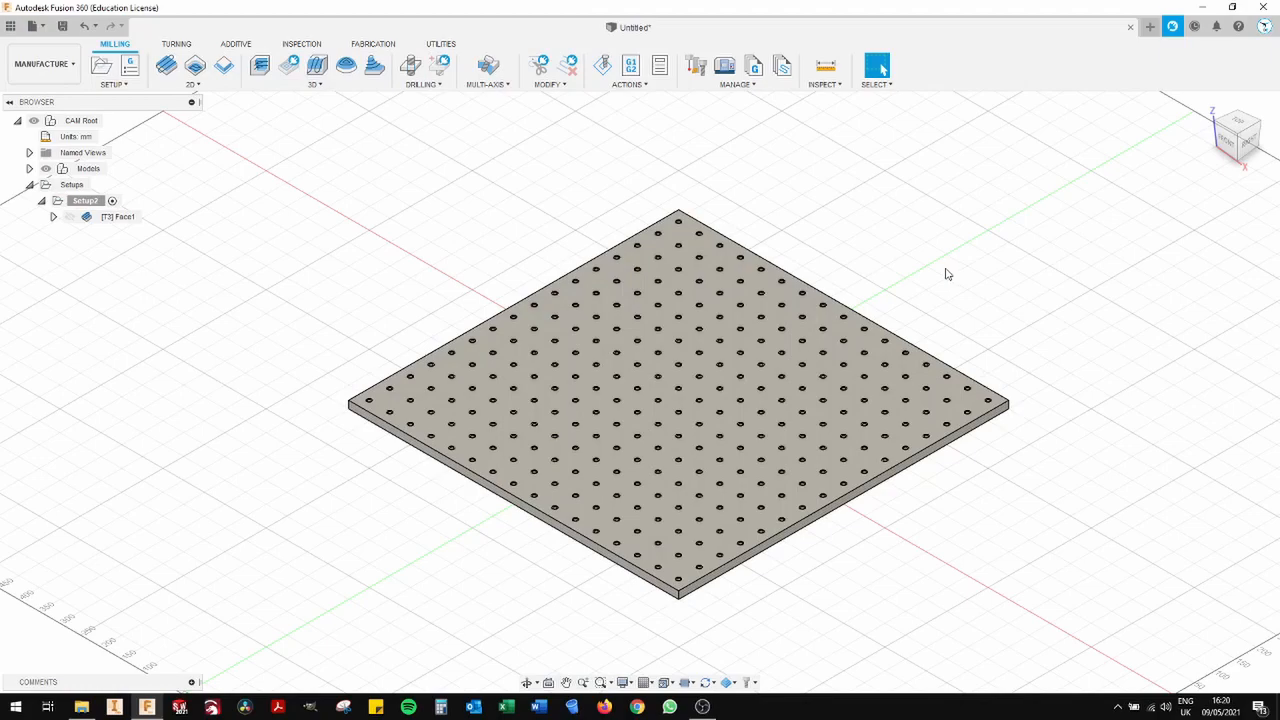
pyautogui.scroll(-2, 948, 274)
pyautogui.moveTo(940, 273); pyautogui.dragTo(905, 291, button='middle')
pyautogui.scroll(1, 905, 291)
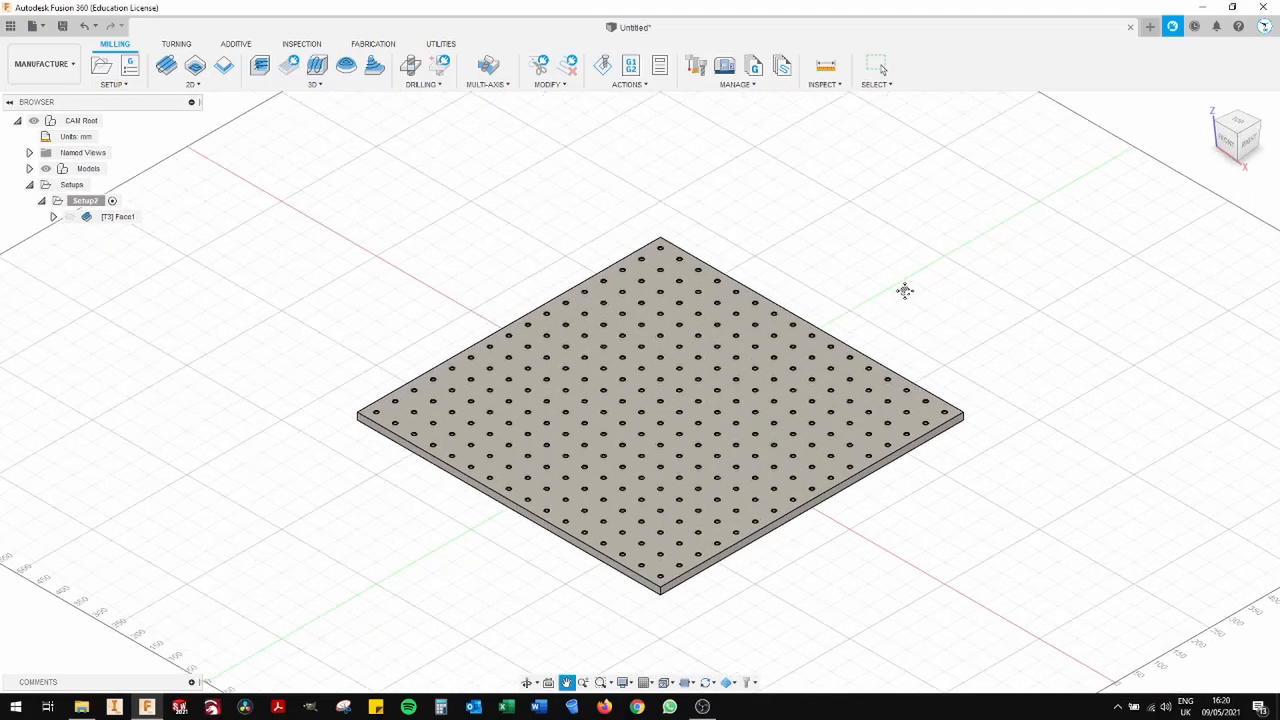